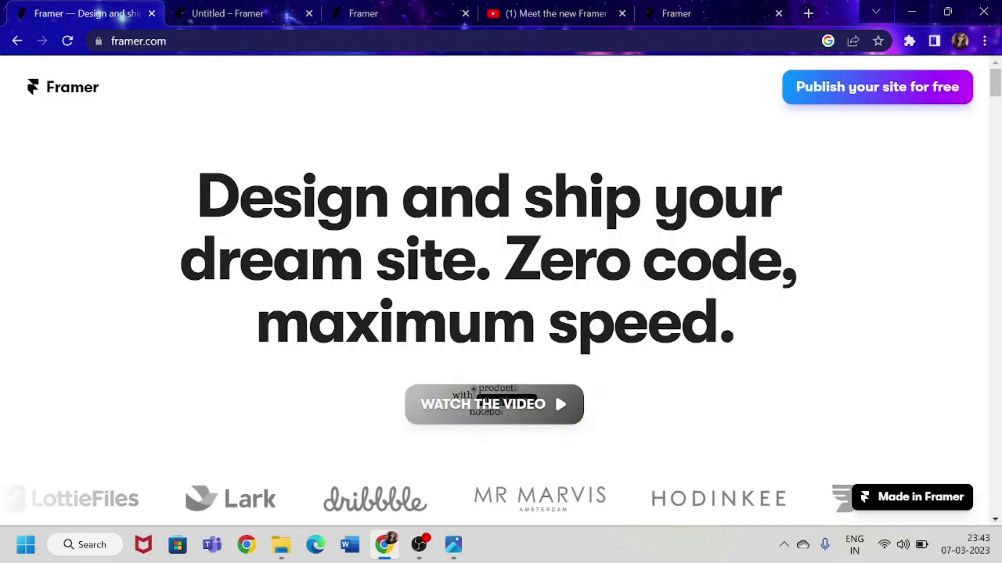
# Open the Framer projects dashboard from the homepage and create a new project
pyautogui.scroll(-3, 463, 340)
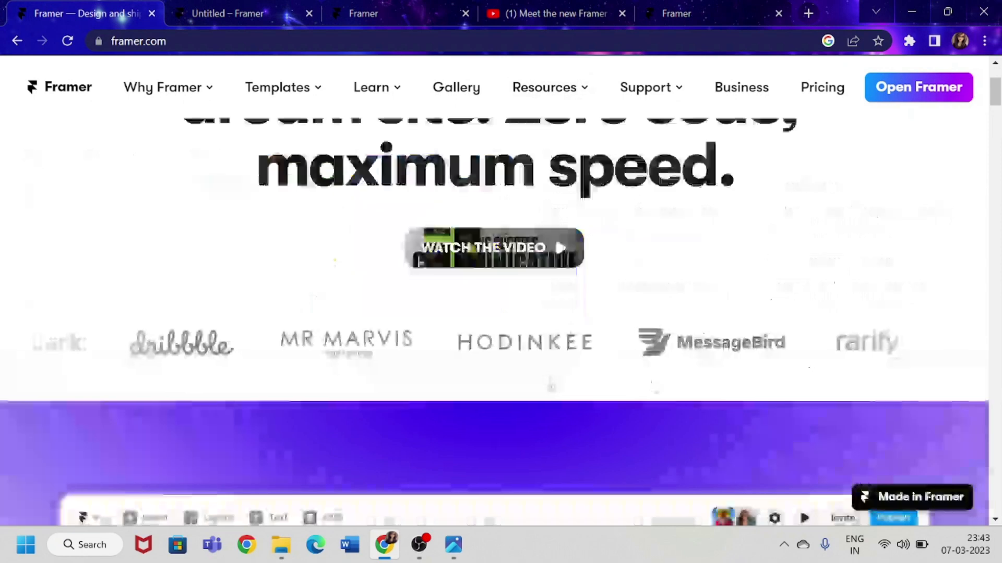
pyautogui.moveTo(651, 87)
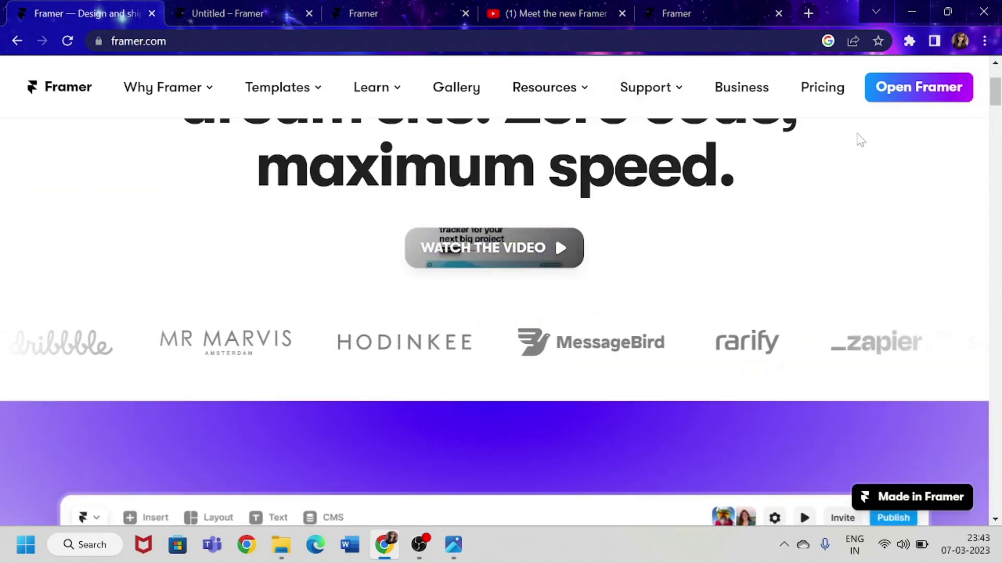
pyautogui.click(899, 93)
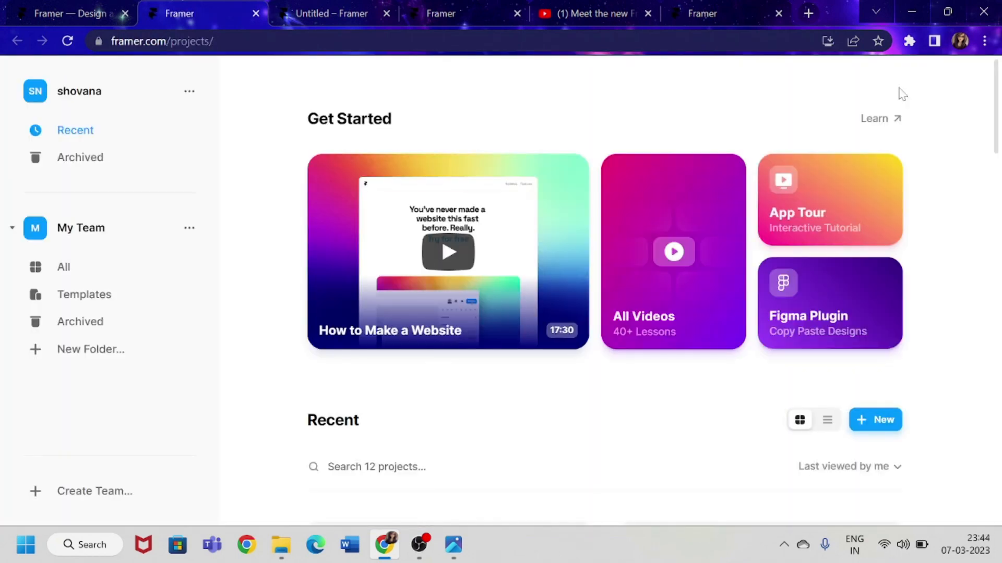
pyautogui.click(869, 430)
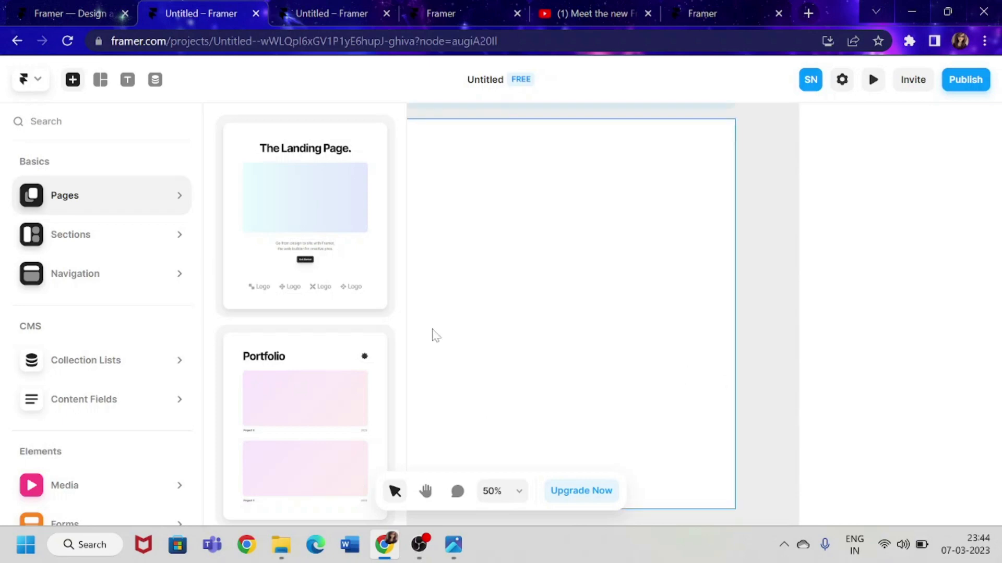
# Examine the page templates offered for insertion and the main menu's command groups, including the Tool commands
pyautogui.moveTo(172, 276)
pyautogui.moveTo(172, 196)
pyautogui.click(32, 81)
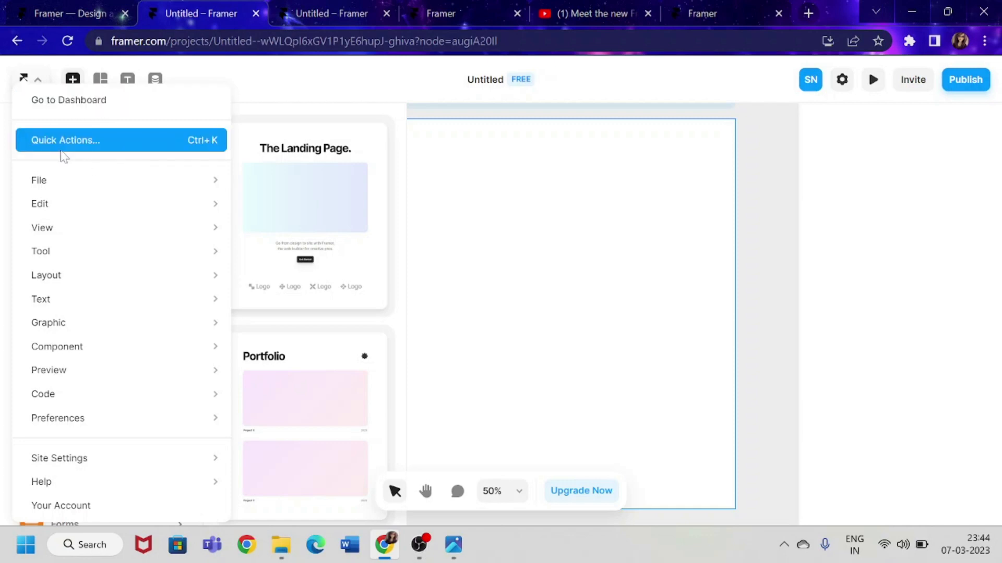
pyautogui.moveTo(55, 188)
pyautogui.moveTo(48, 251)
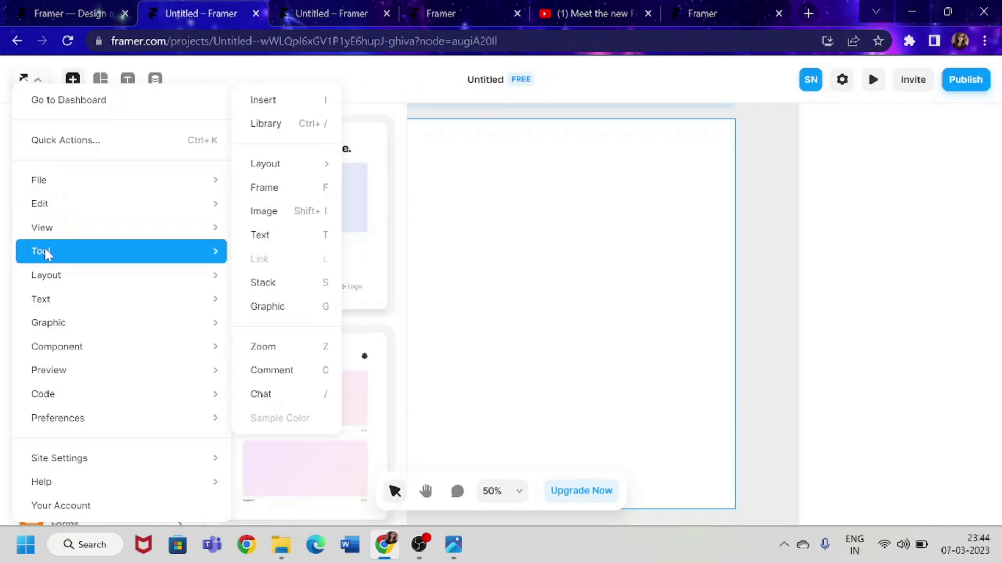
pyautogui.moveTo(61, 341)
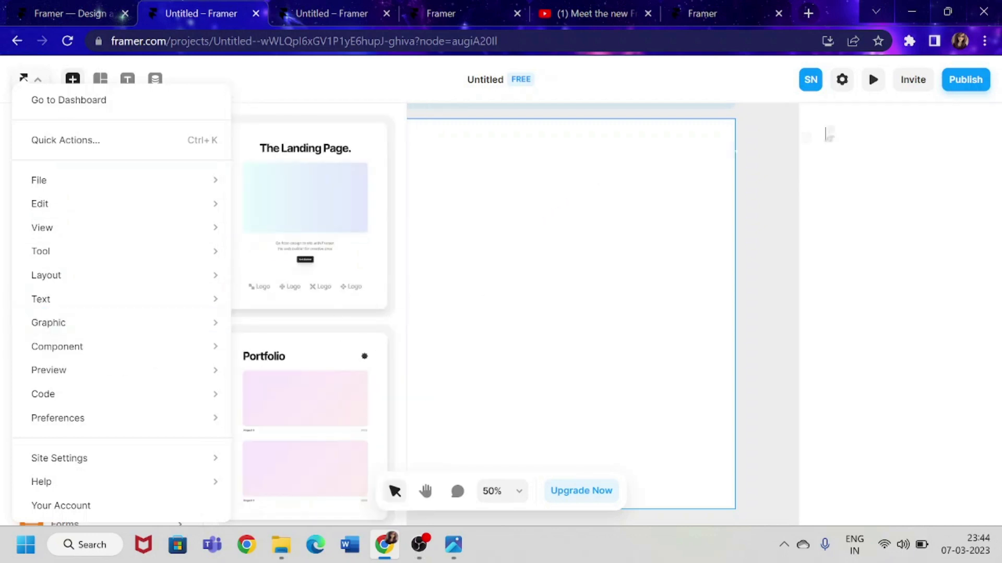
pyautogui.click(740, 143)
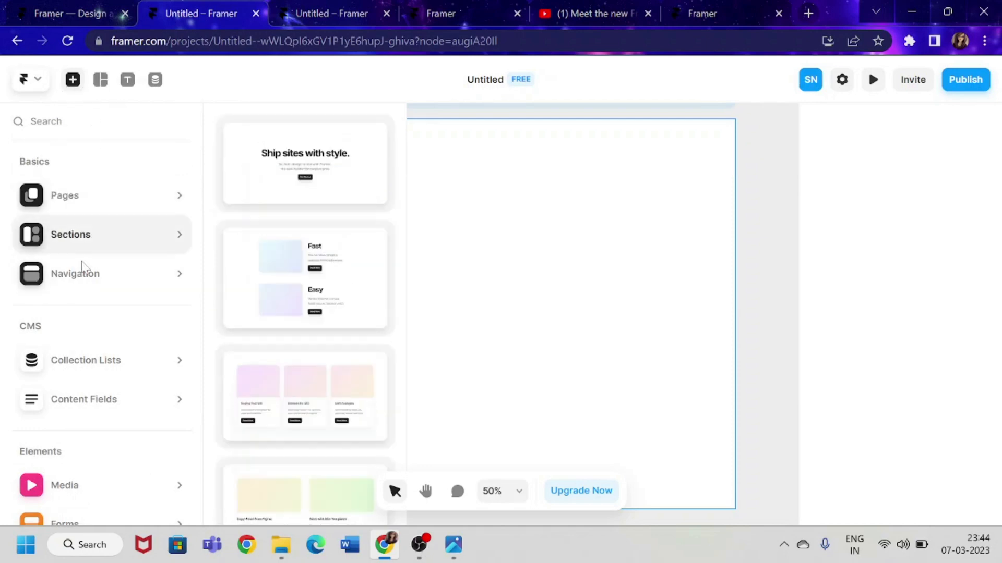
# Examine the insertable sections and element categories, including Icons, Social and Utility
pyautogui.scroll(-5, 94, 351)
pyautogui.scroll(5, 94, 351)
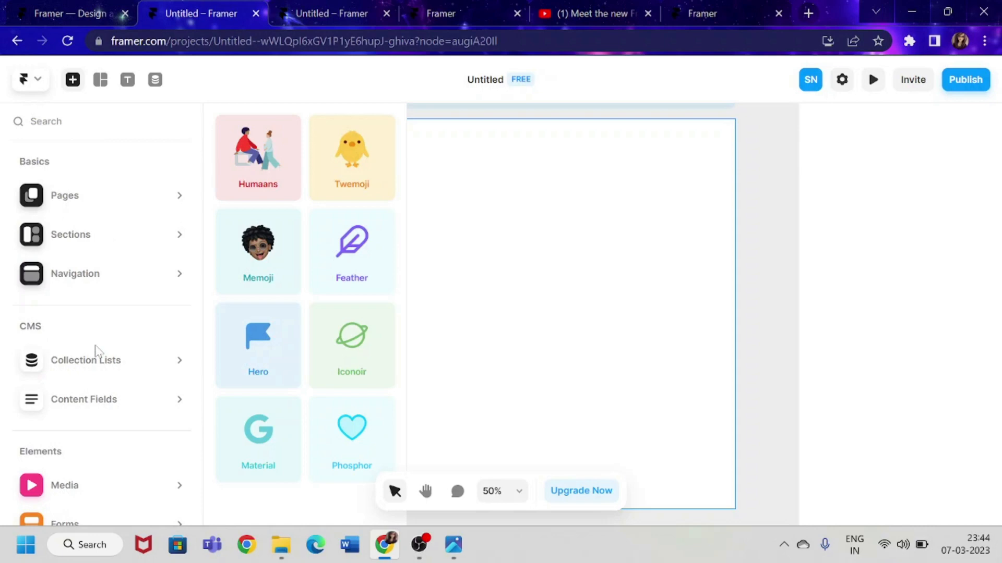
pyautogui.scroll(-4, 96, 351)
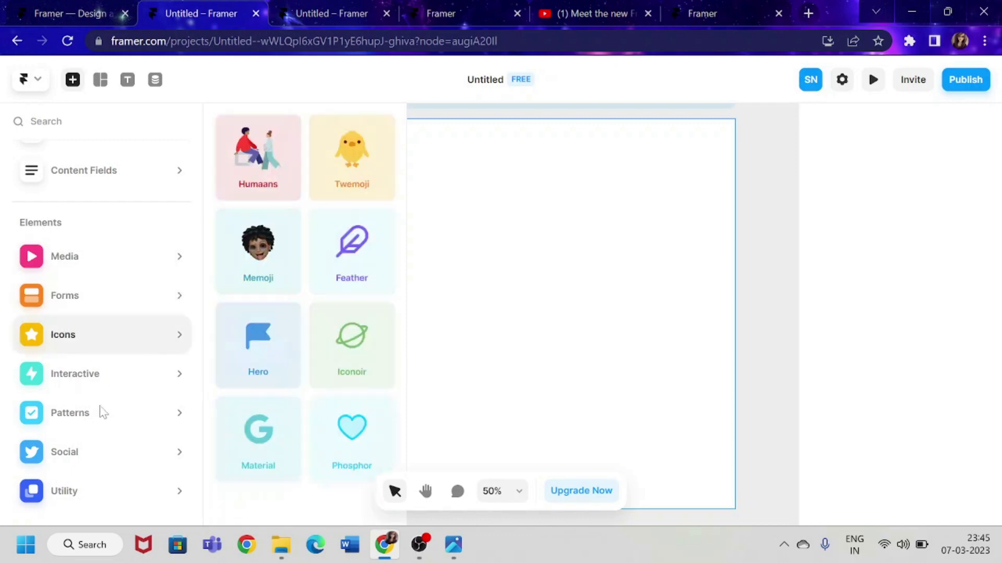
pyautogui.moveTo(100, 493)
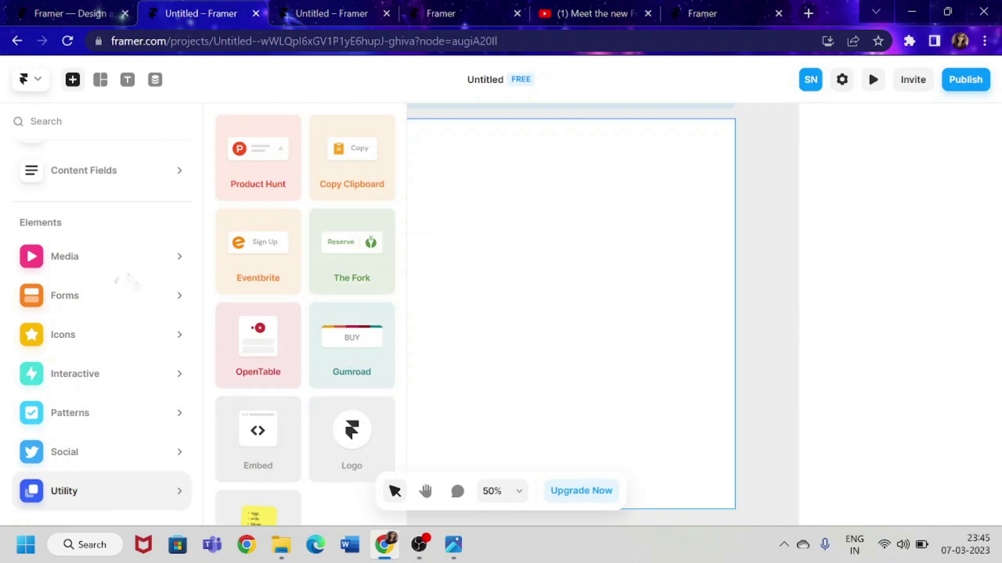
pyautogui.moveTo(66, 431)
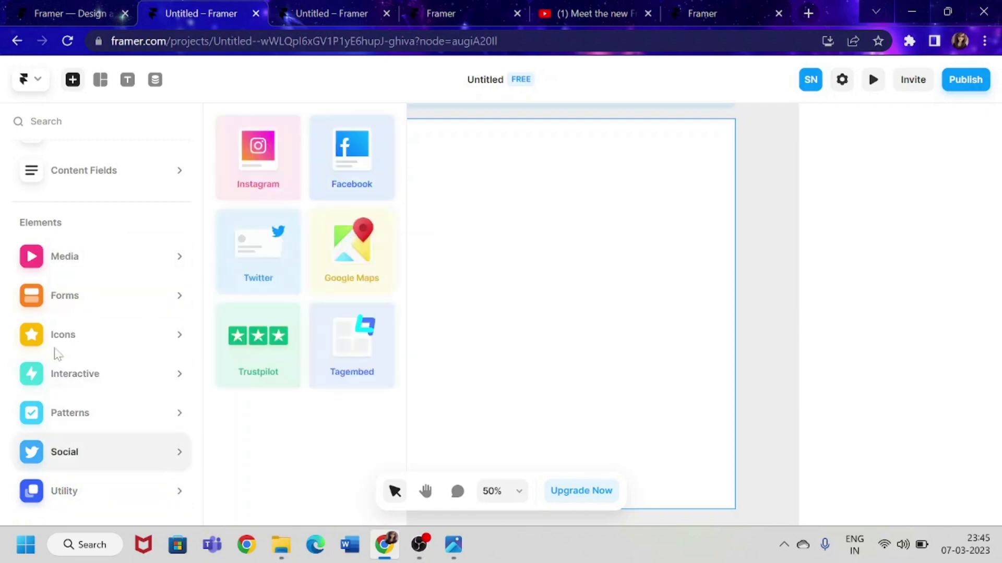
pyautogui.moveTo(177, 295)
pyautogui.click(784, 231)
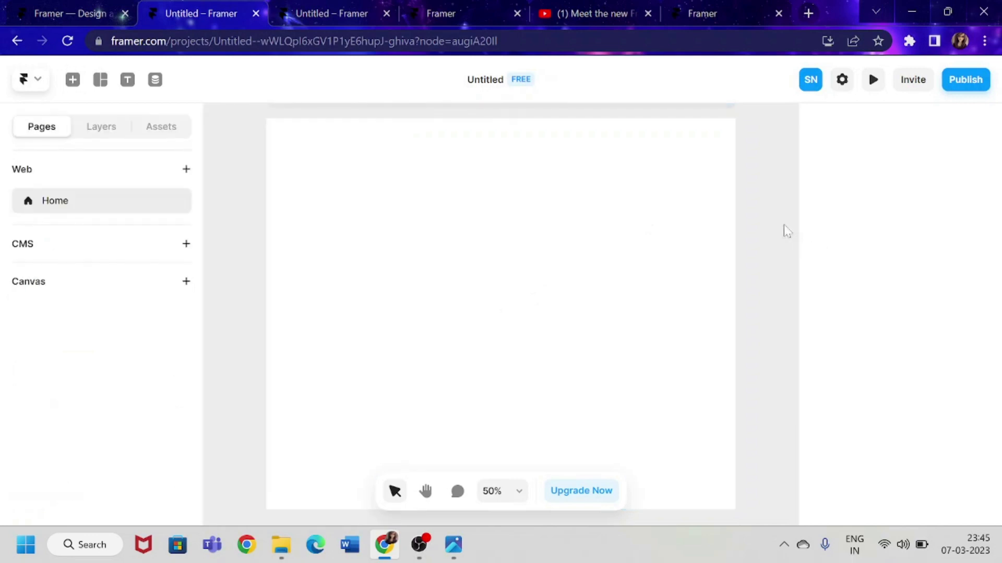
# Add the predesigned "The Landing Page." page template to the empty Home page
pyautogui.click(74, 80)
pyautogui.moveTo(74, 170)
pyautogui.scroll(5, 71, 144)
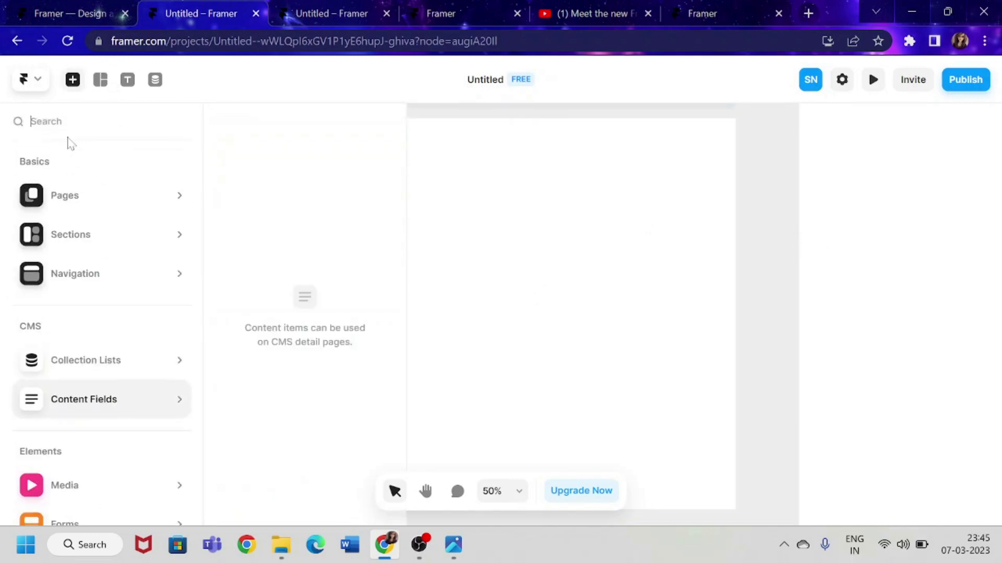
pyautogui.moveTo(65, 211)
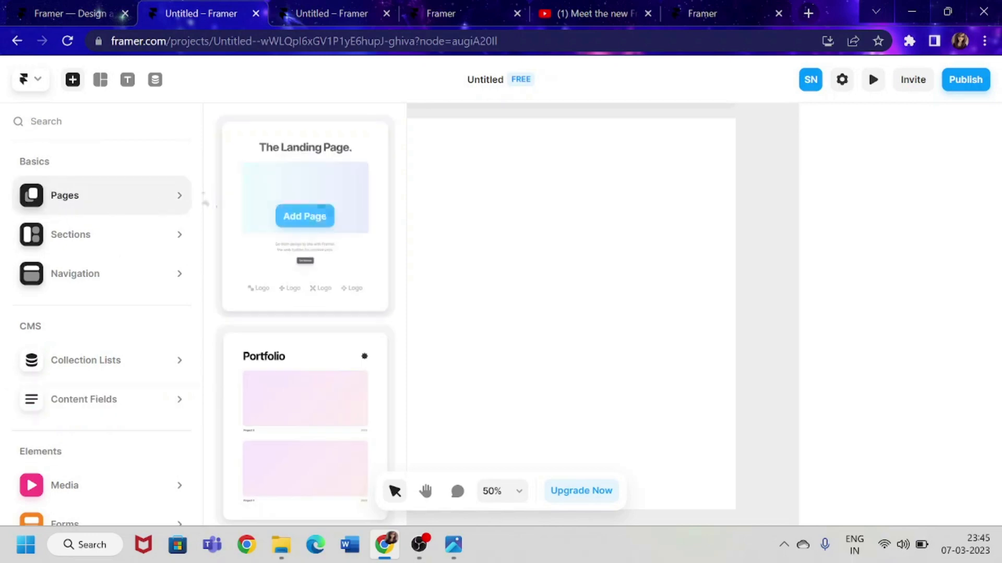
pyautogui.moveTo(307, 196)
pyautogui.moveTo(320, 429)
pyautogui.scroll(-5, 320, 430)
pyautogui.scroll(3, 318, 434)
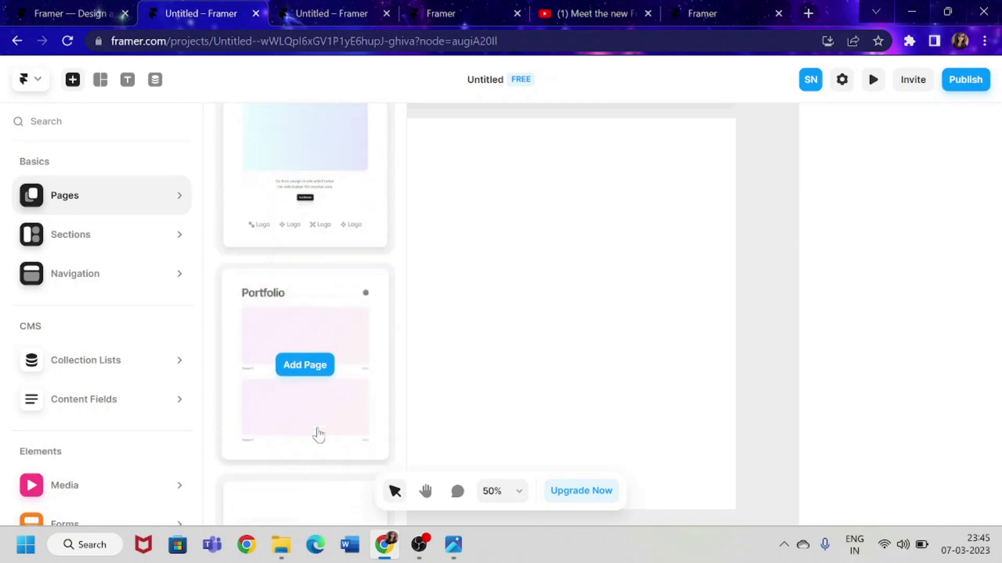
pyautogui.scroll(2, 318, 434)
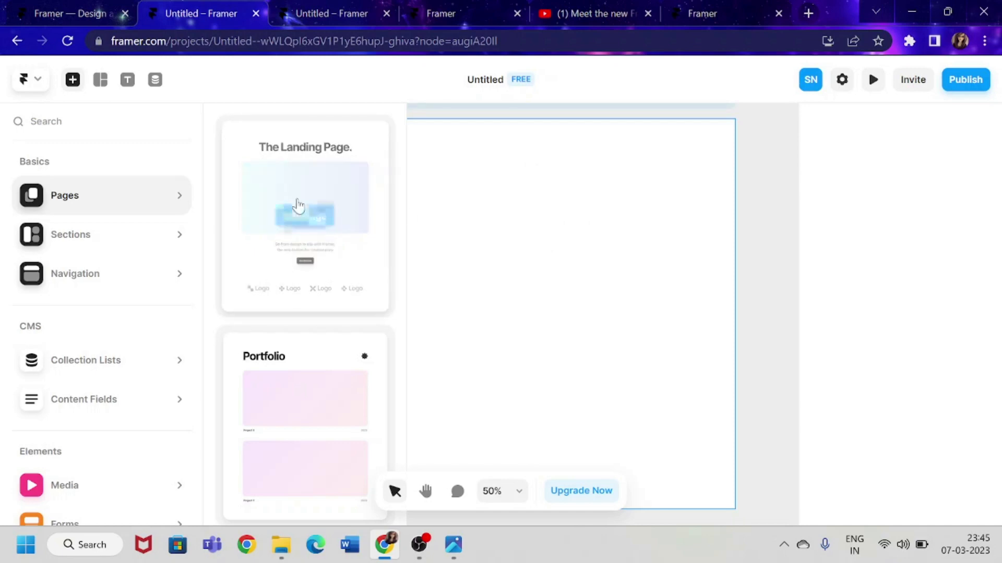
pyautogui.click(298, 227)
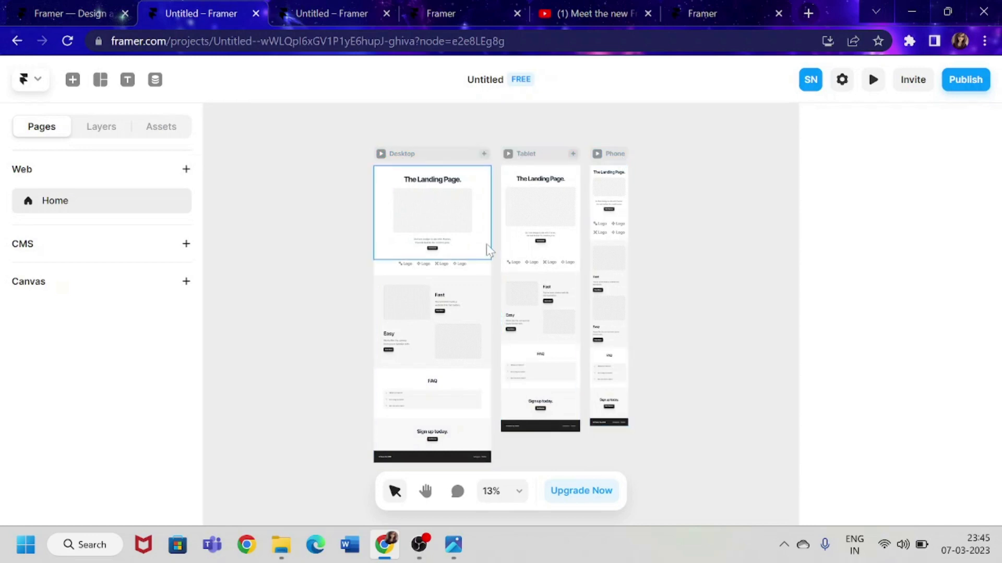
# Examine the landing page layout across the Desktop, Tablet and Phone breakpoints
pyautogui.keyDown('ctrl'); pyautogui.scroll(2, 437, 282); pyautogui.keyUp('ctrl')
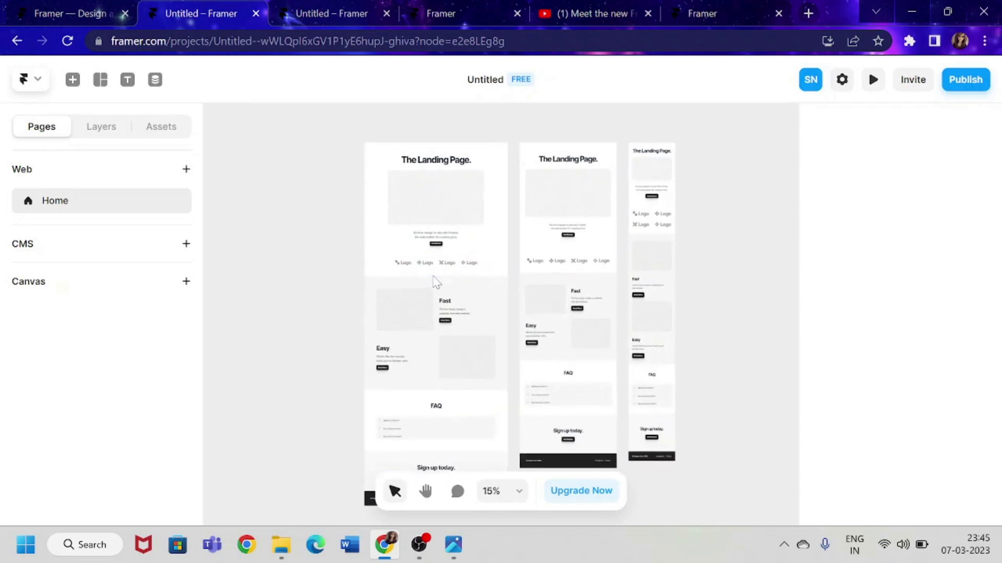
pyautogui.keyDown('ctrl'); pyautogui.scroll(3, 436, 282); pyautogui.keyUp('ctrl')
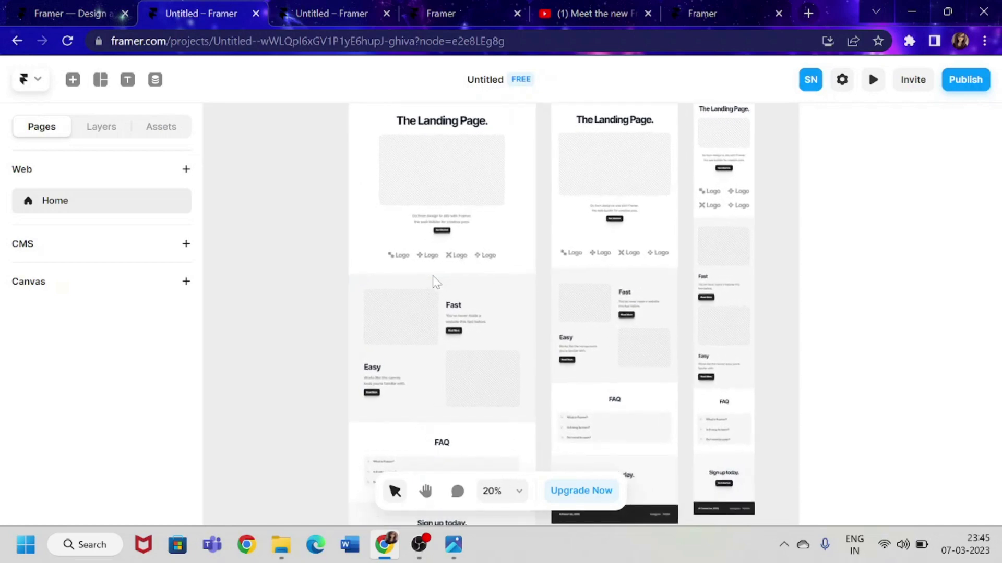
pyautogui.click(731, 317)
pyautogui.click(774, 309)
pyautogui.moveTo(289, 312); pyautogui.dragTo(249, 365)
pyautogui.hscroll(3, 387, 330)
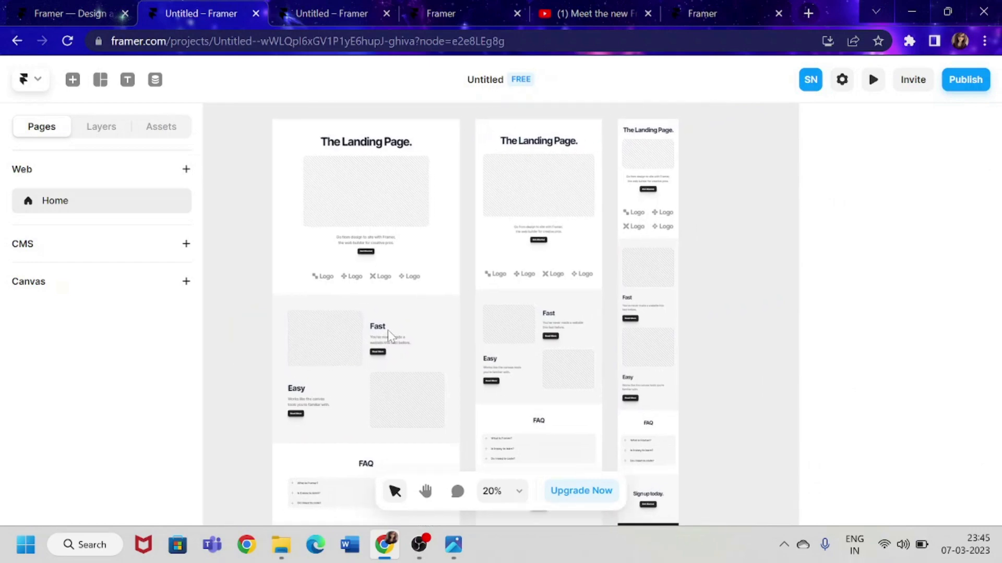
pyautogui.scroll(2, 387, 330)
# Replace the main heading on the Desktop breakpoint with "UI/UX?.", keeping the heading's final period
pyautogui.click(399, 177)
pyautogui.doubleClick(387, 183)
pyautogui.click(393, 178)
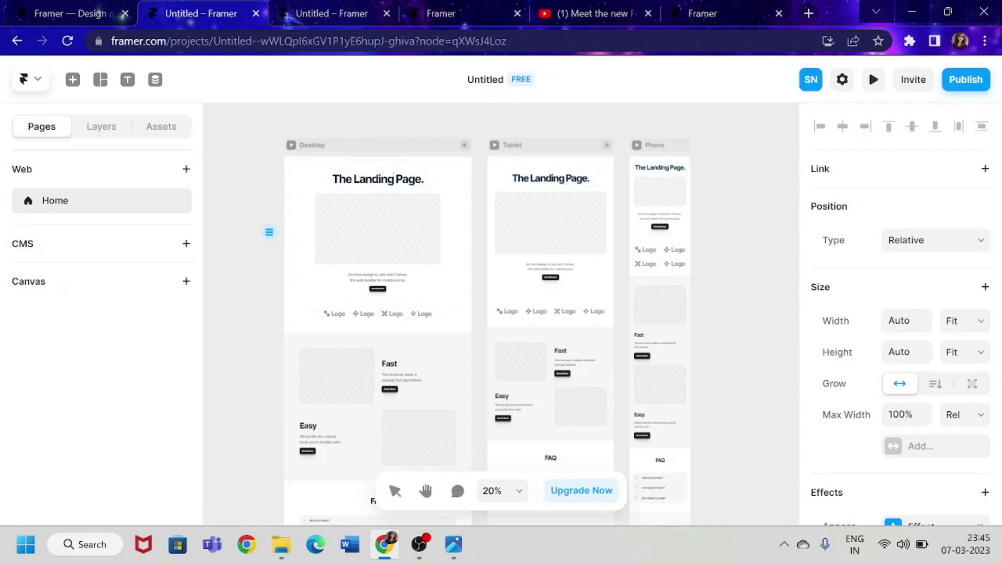
pyautogui.press('BackSpace')
pyautogui.press('BackSpace')
pyautogui.press('BackSpace')
pyautogui.press('BackSpace')
pyautogui.press('BackSpace')
pyautogui.press('BackSpace')
pyautogui.press('BackSpace')
pyautogui.press('BackSpace')
pyautogui.press('BackSpace')
pyautogui.press('BackSpace')
pyautogui.press('BackSpace')
pyautogui.press('BackSpace')
pyautogui.press('BackSpace')
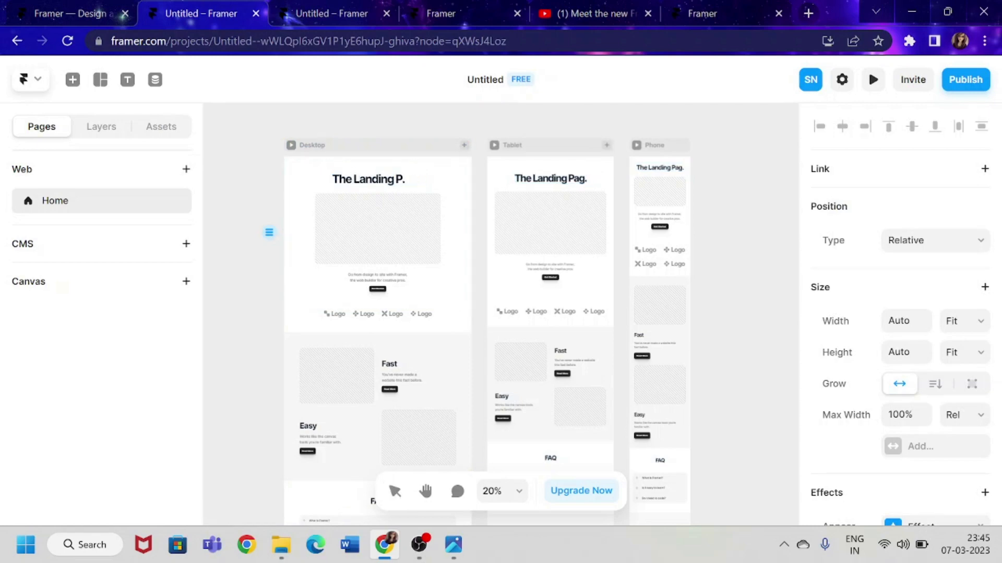
pyautogui.press('BackSpace')
pyautogui.press('BackSpace')
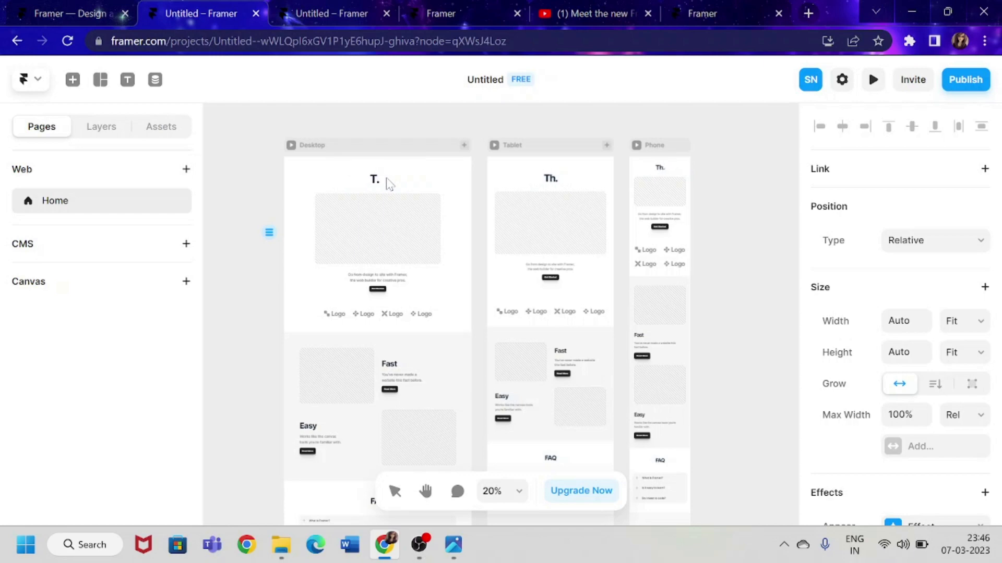
pyautogui.press('capslock')
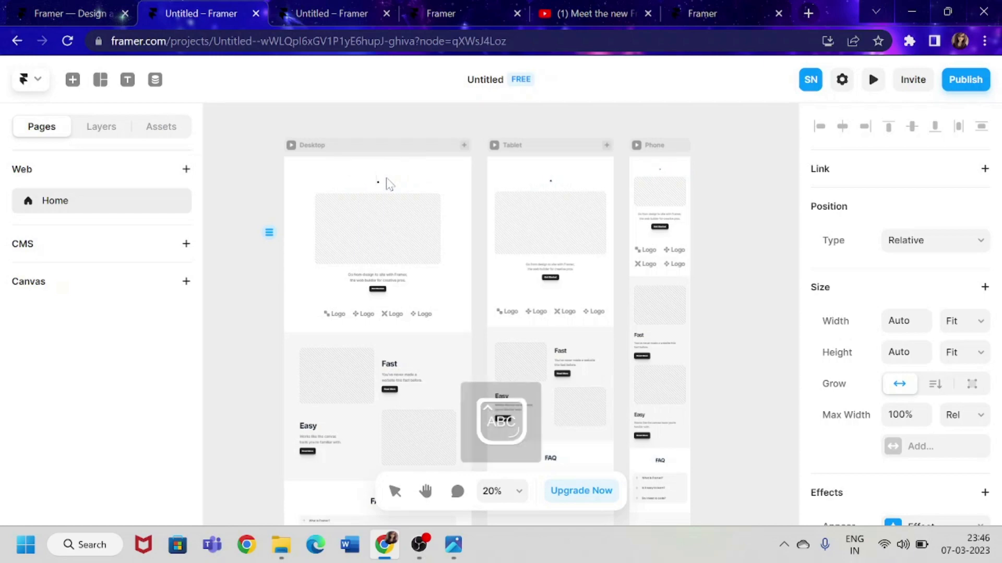
pyautogui.write('I')
pyautogui.press('capslock')
pyautogui.write('/UX?')
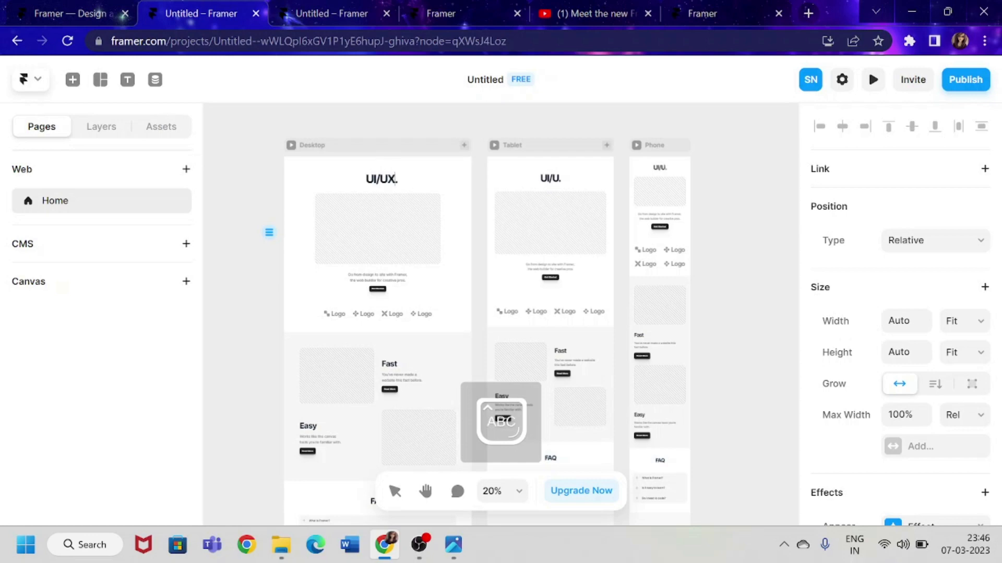
# Fill the placeholder below the Desktop heading with the ui_ux image from the Downloads folder
pyautogui.click(414, 240)
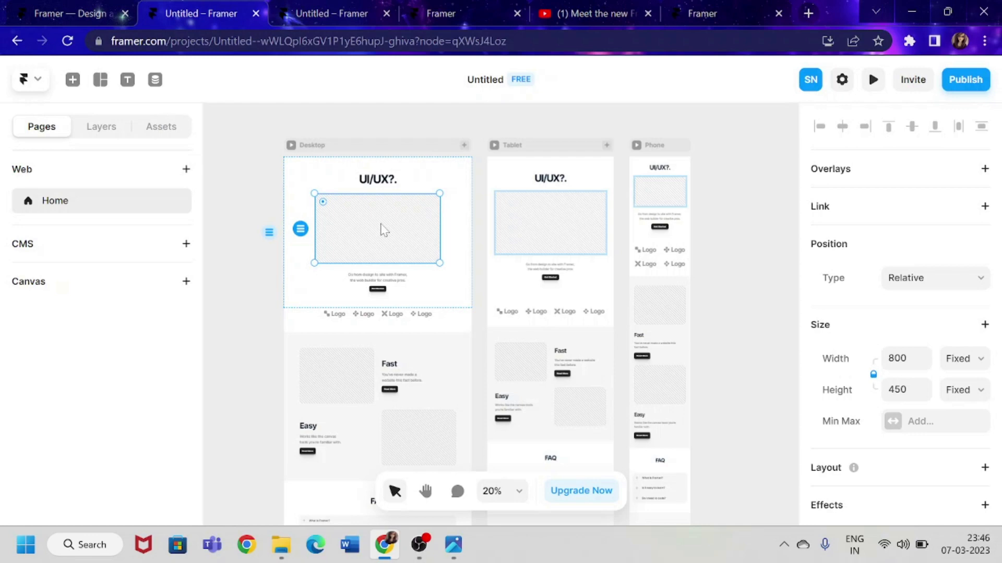
pyautogui.doubleClick(384, 230)
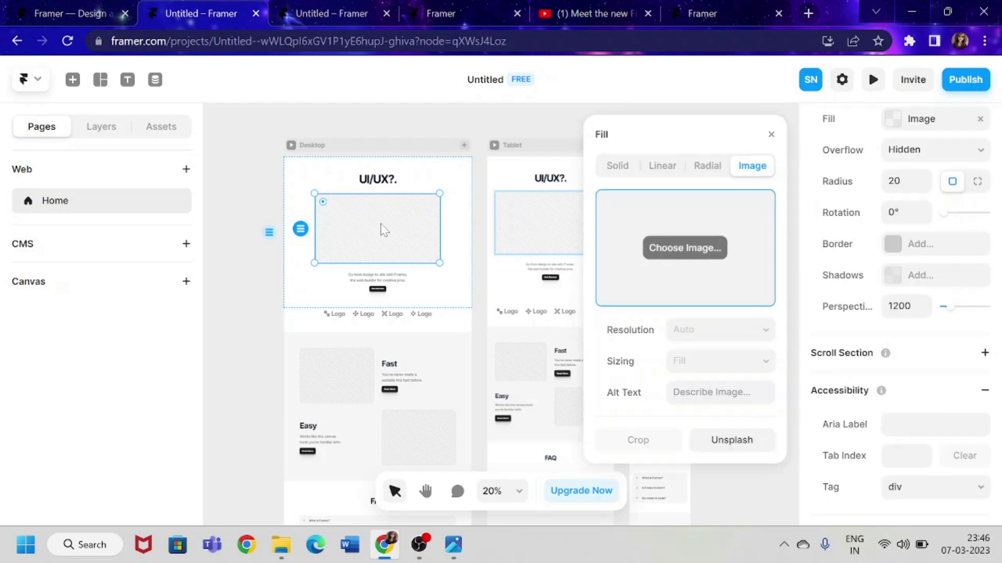
pyautogui.click(667, 251)
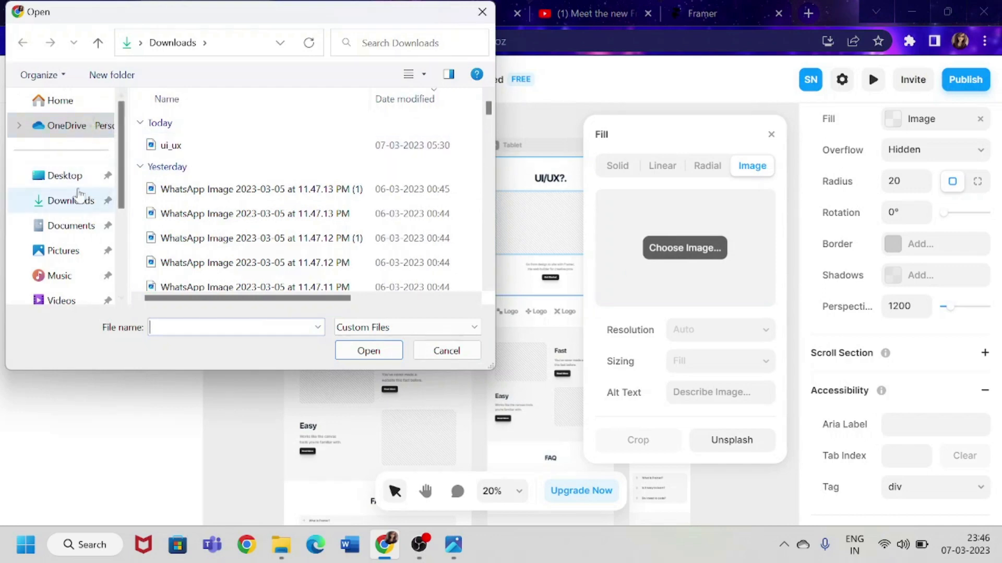
pyautogui.scroll(-1, 76, 167)
pyautogui.scroll(1, 76, 167)
pyautogui.doubleClick(177, 146)
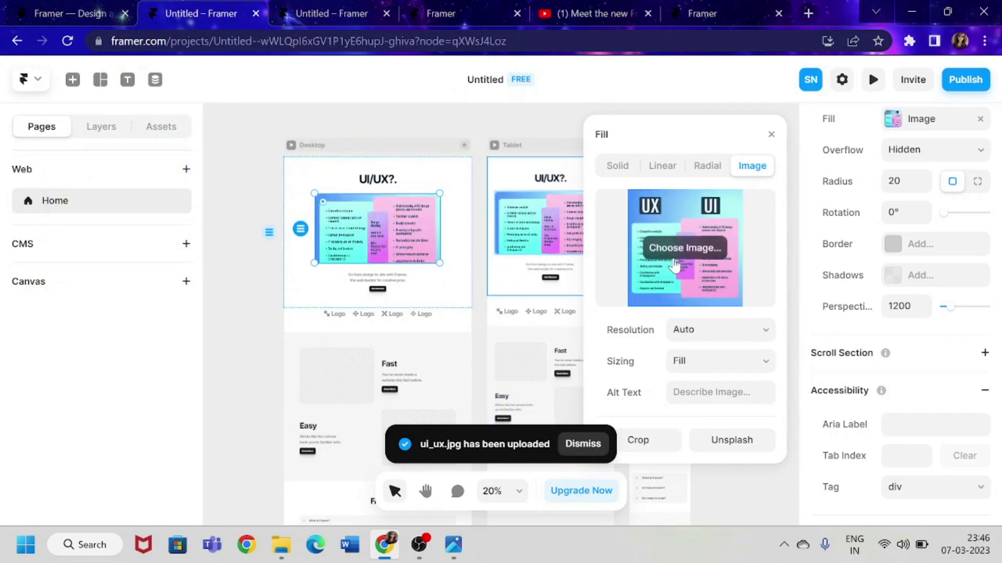
# Set the sizing of the image fill below the heading to Stretch and close the fill settings
pyautogui.click(689, 365)
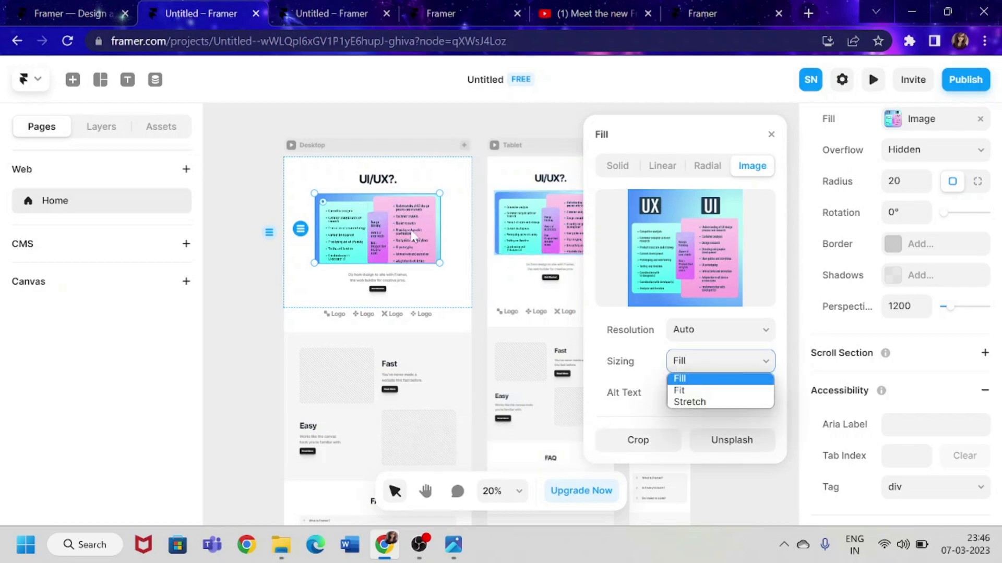
pyautogui.click(678, 379)
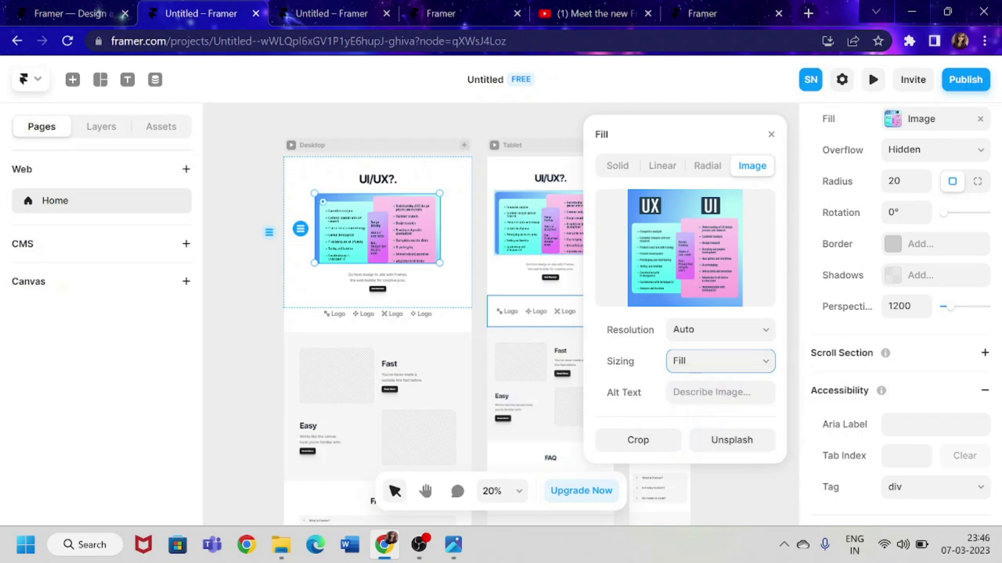
pyautogui.click(679, 362)
pyautogui.click(695, 402)
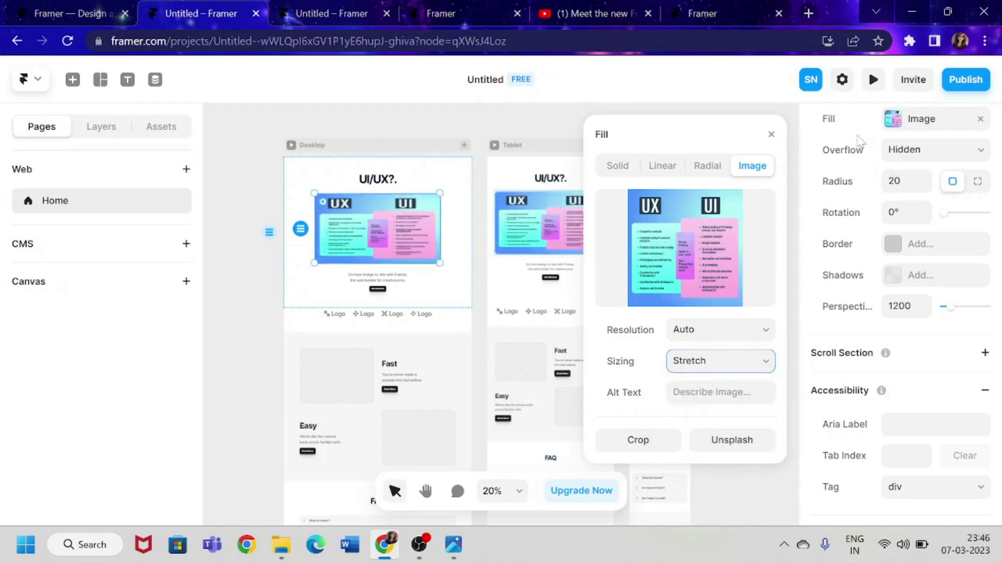
pyautogui.click(770, 135)
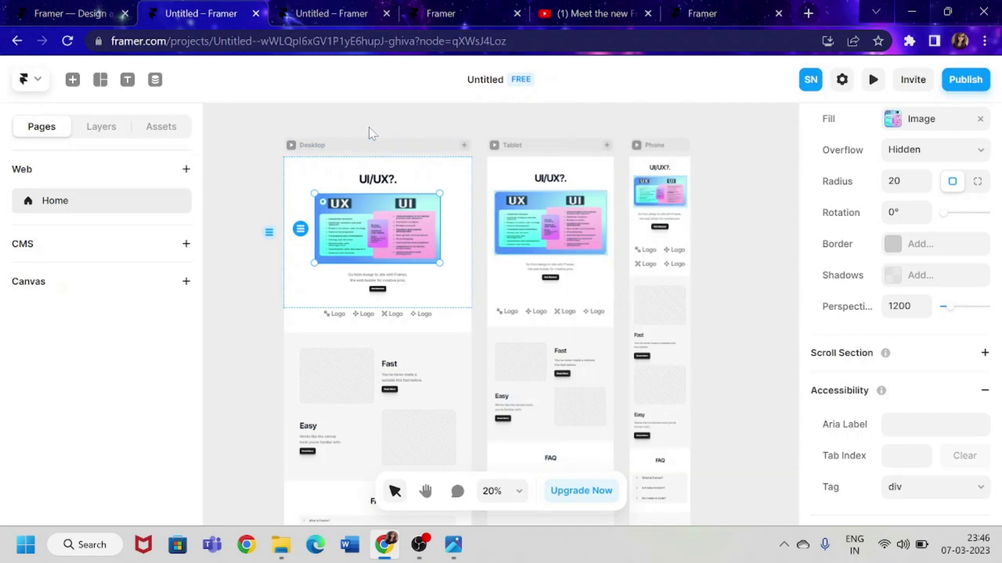
# Preview the landing page from the Desktop breakpoint and look through its sections down to the FAQ and back up
pyautogui.click(291, 147)
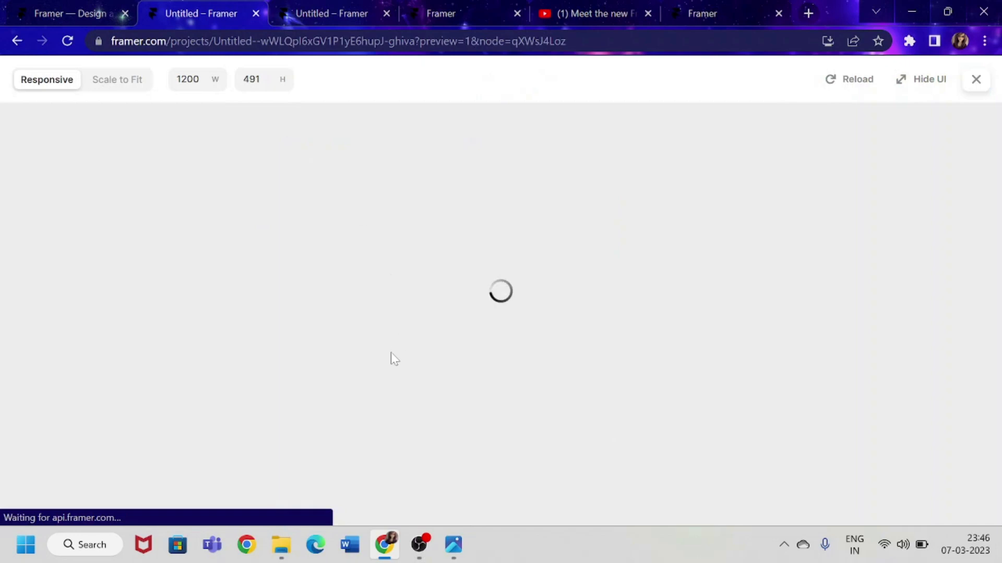
pyautogui.scroll(-20, 394, 360)
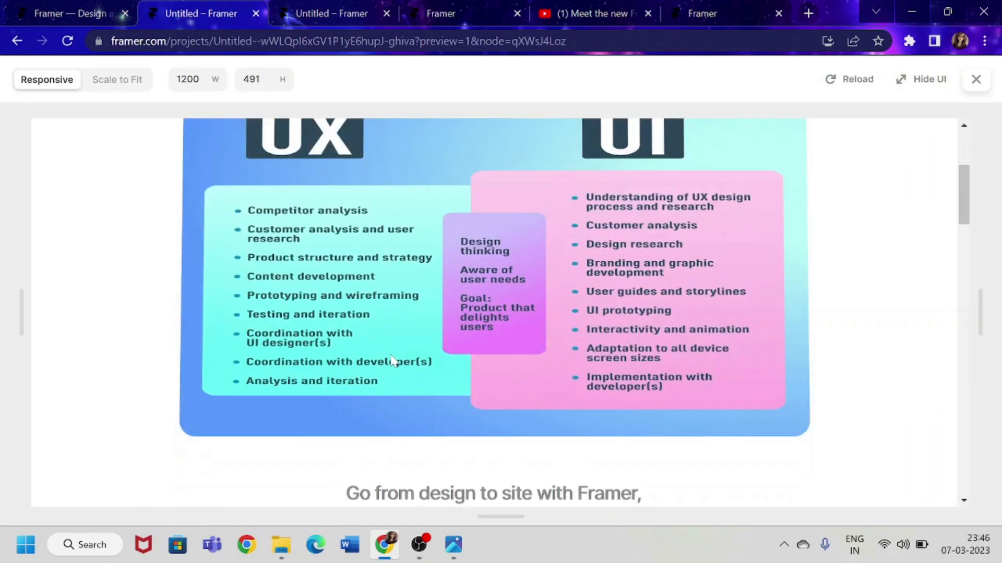
pyautogui.scroll(-10, 394, 360)
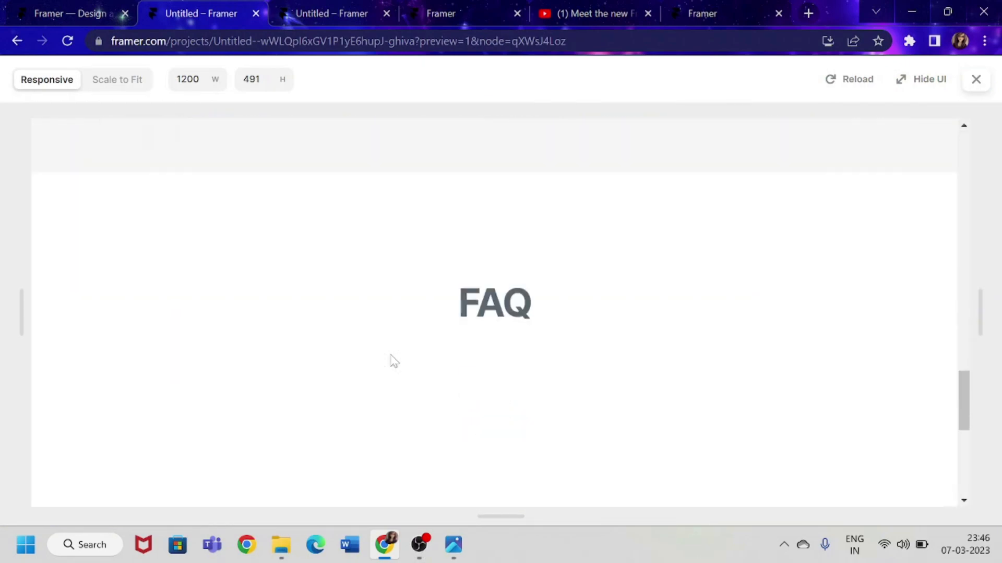
pyautogui.scroll(20, 392, 360)
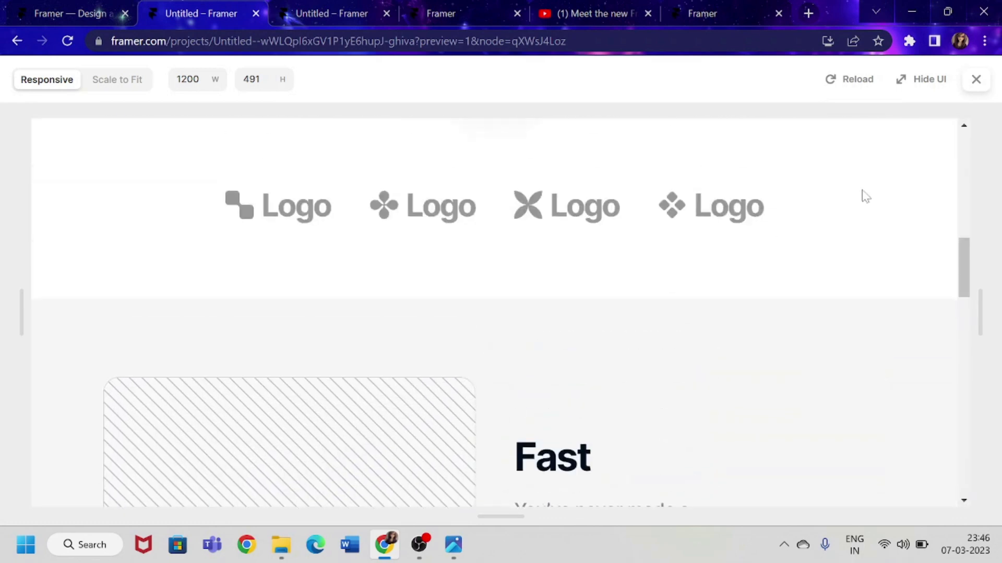
# Close the preview and publish the landing page to a free framer.app address
pyautogui.click(971, 90)
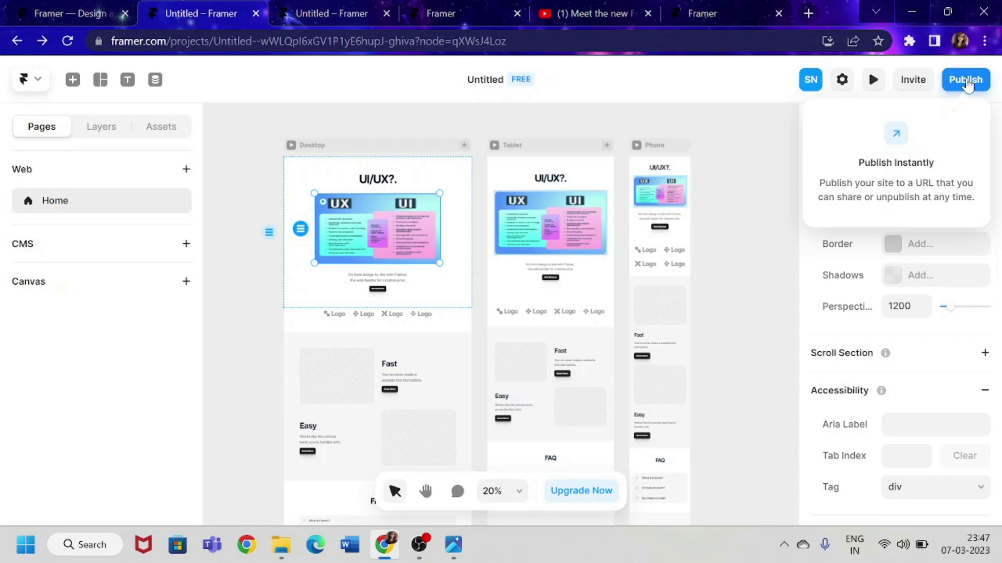
pyautogui.click(966, 84)
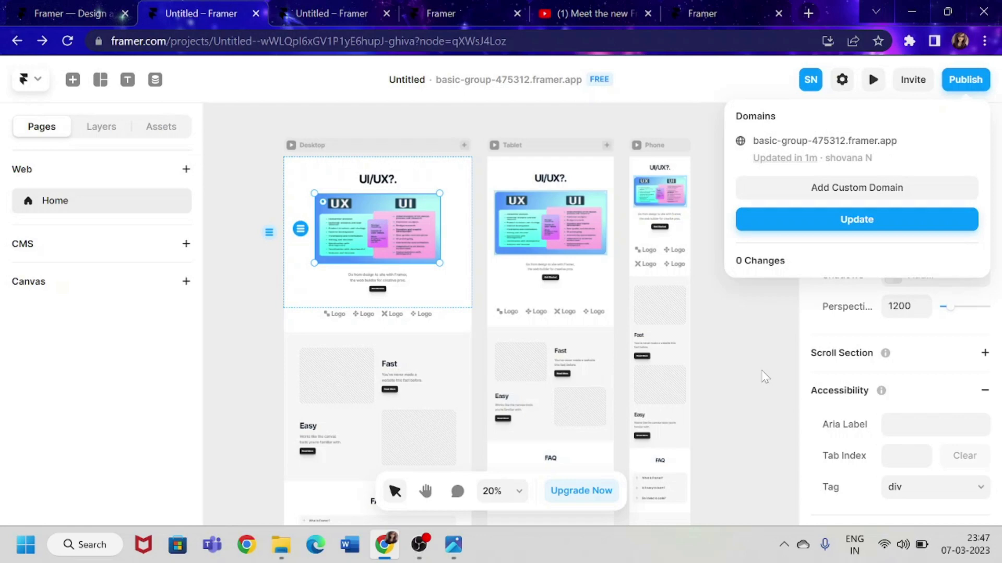
# Create a new project from the Framer projects dashboard and dismiss the template list to keep the Desktop page blank
pyautogui.click(334, 7)
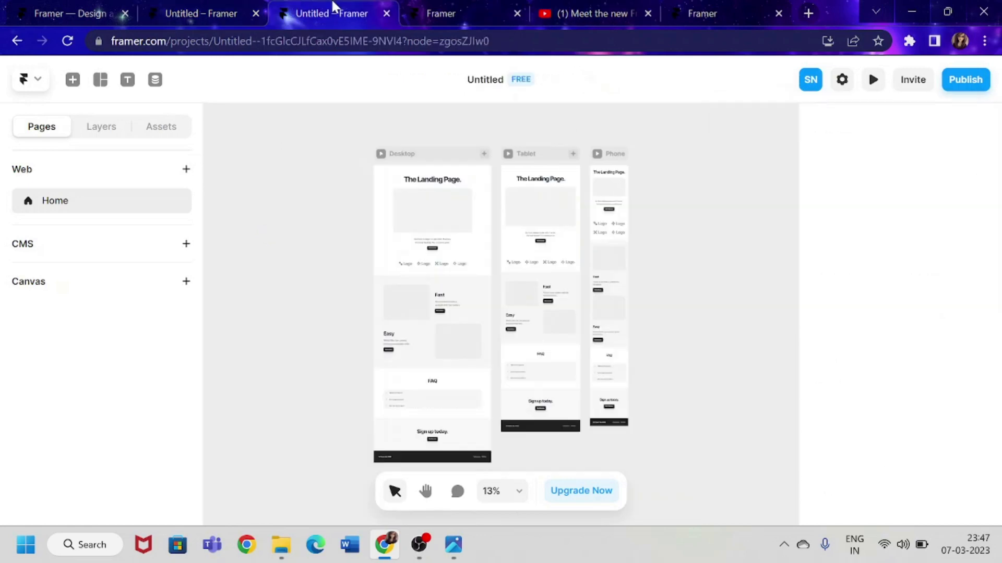
pyautogui.click(439, 14)
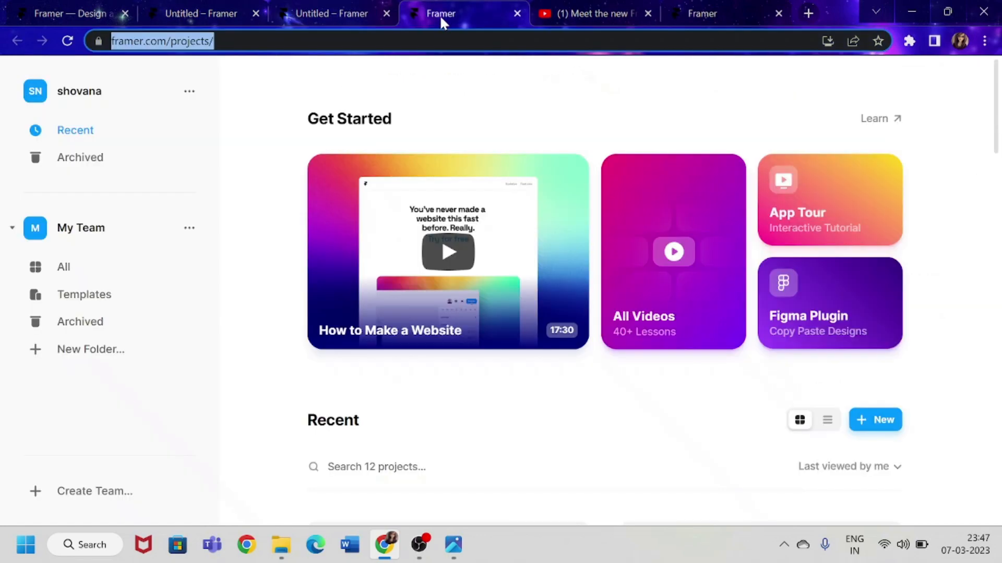
pyautogui.click(885, 423)
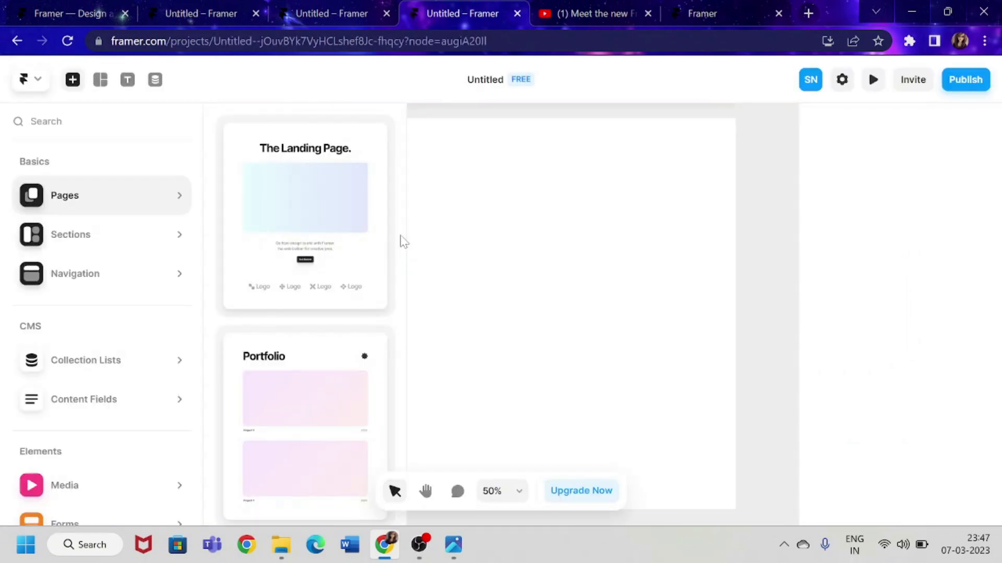
pyautogui.click(747, 193)
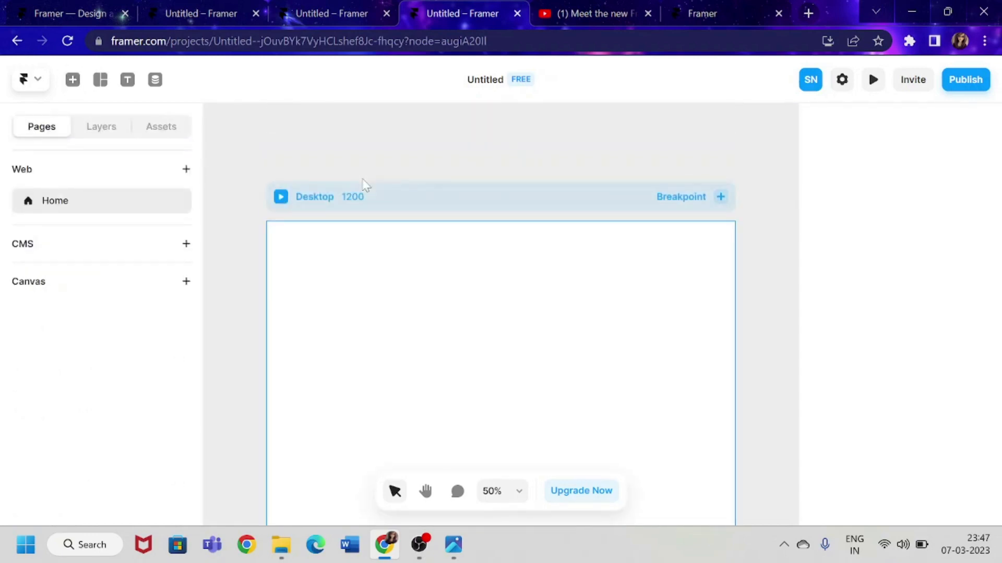
# Draw a header frame about 1200 by 108 px across the full width at the upper edge of the Desktop page
pyautogui.click(101, 92)
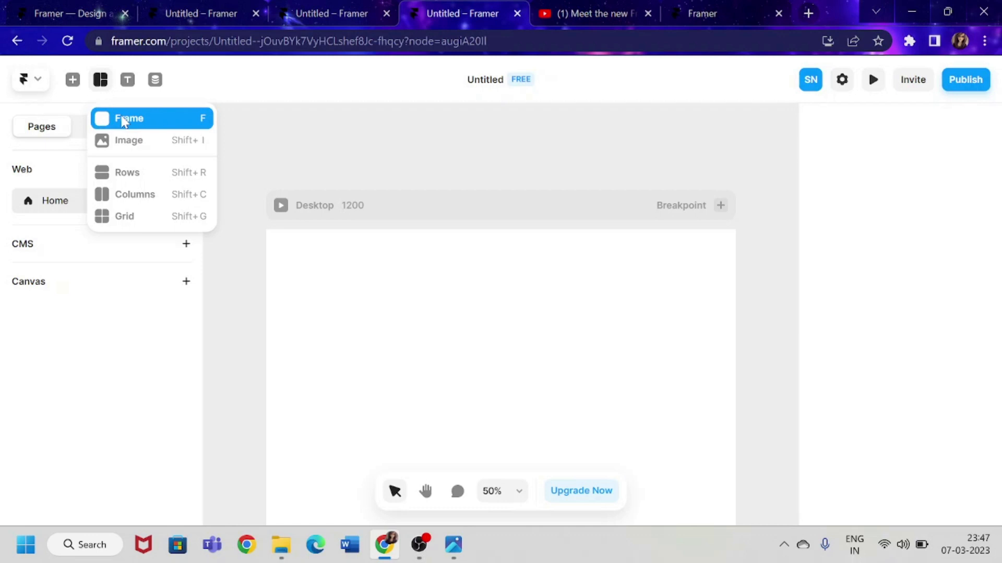
pyautogui.click(121, 118)
pyautogui.moveTo(268, 235); pyautogui.dragTo(734, 271)
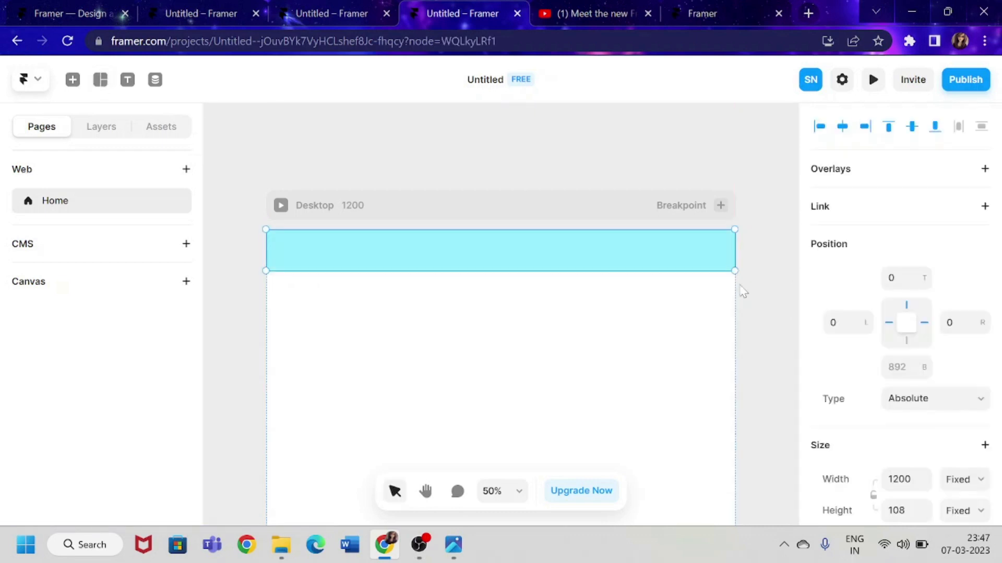
# Set the header frame's fill to #FFFFFF and give it a solid #222222 border with a width of 1
pyautogui.scroll(-10, 966, 308)
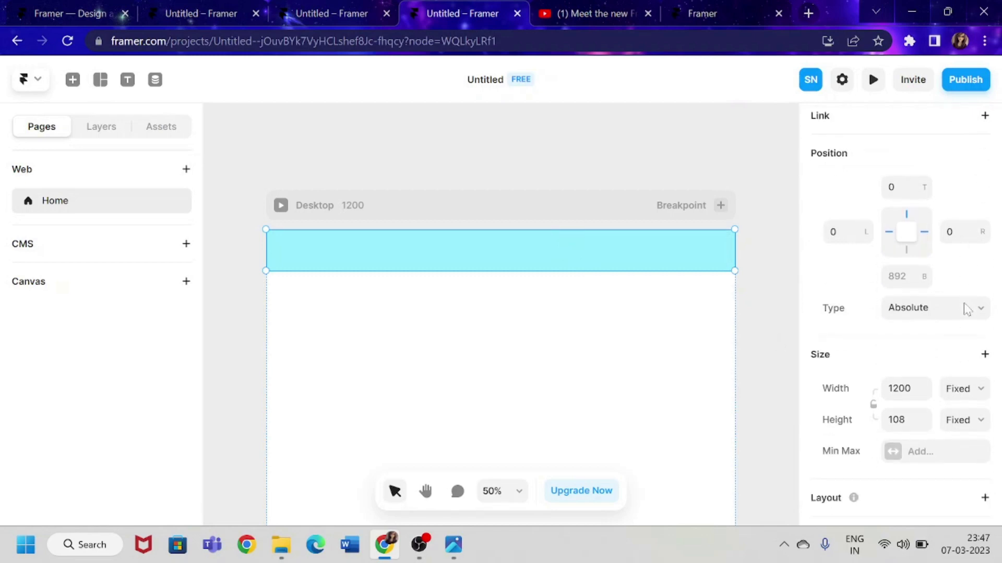
pyautogui.scroll(-2, 966, 308)
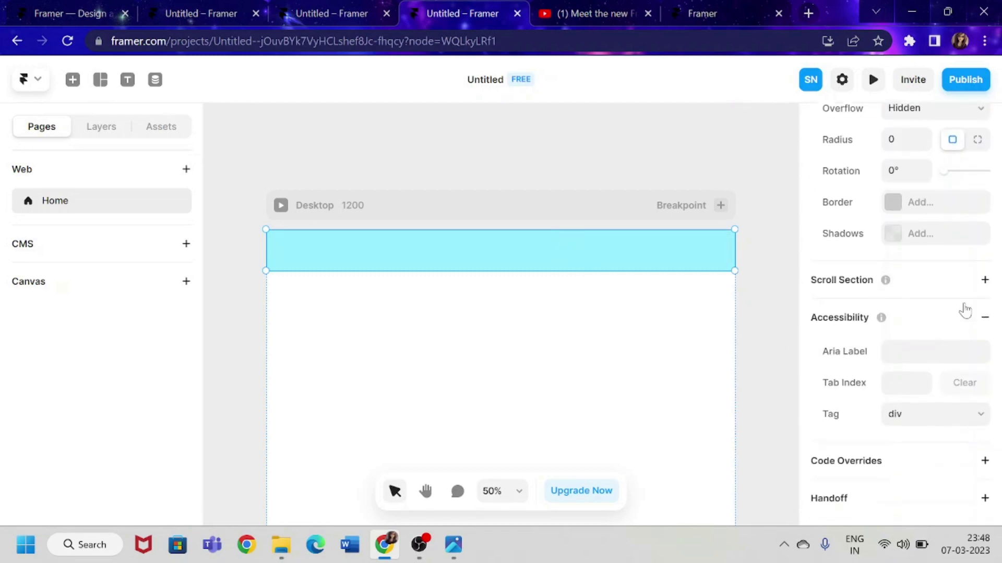
pyautogui.scroll(5, 965, 308)
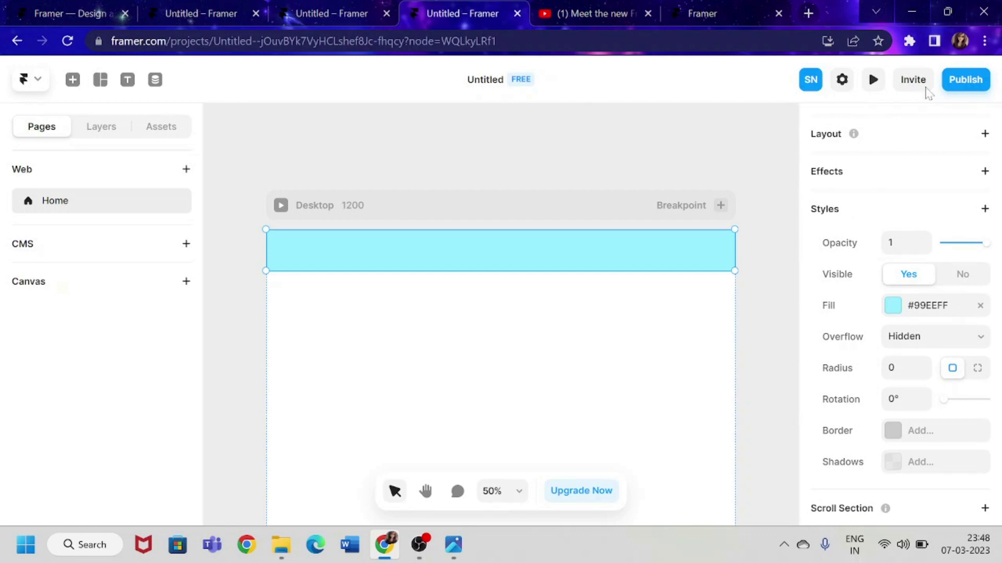
pyautogui.click(893, 308)
pyautogui.click(744, 456)
pyautogui.scroll(-1, 933, 386)
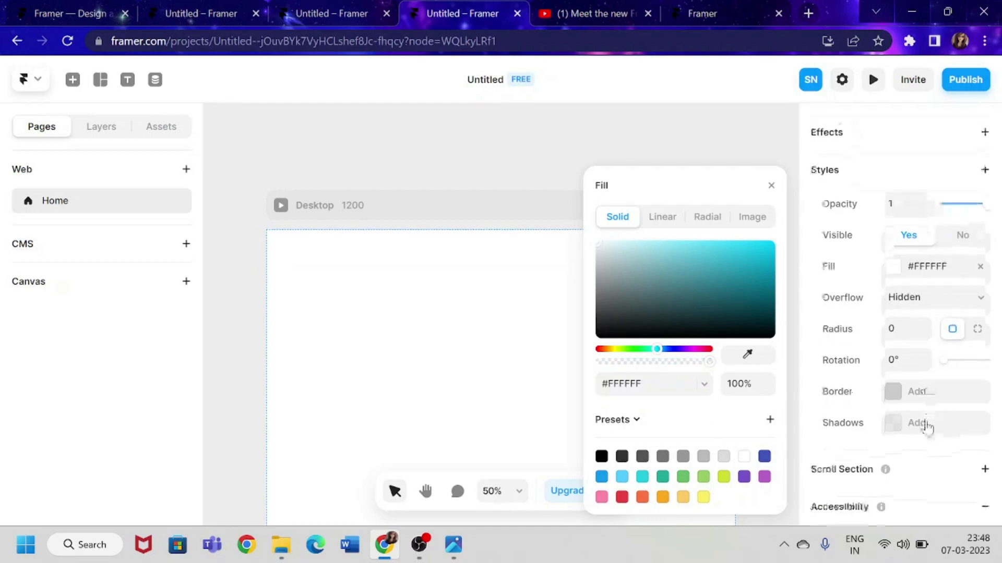
pyautogui.click(908, 394)
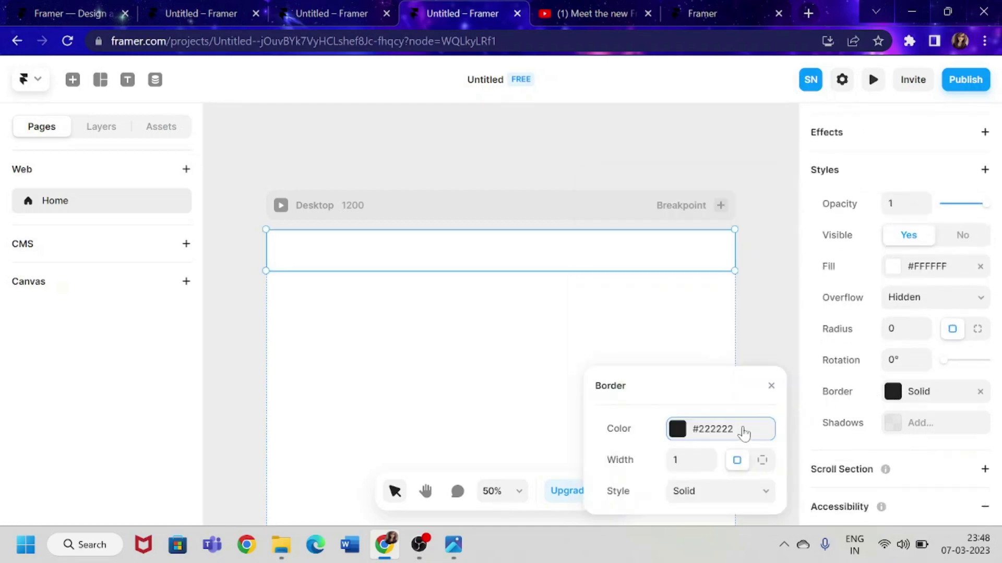
pyautogui.click(767, 199)
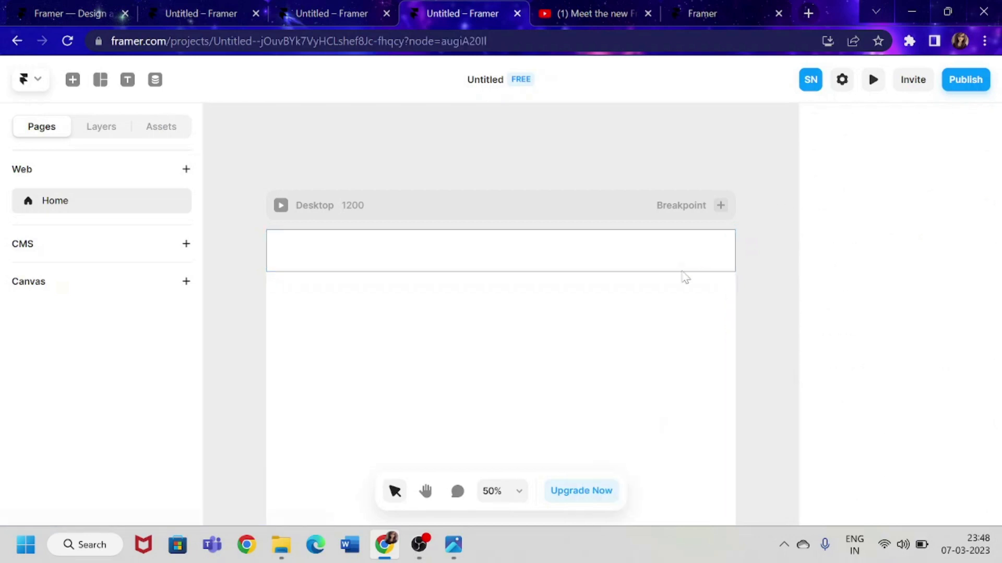
# Add the text UPDATES inside the header frame, about 780 px from its left edge and 40 px from its top
pyautogui.scroll(-2, 490, 412)
pyautogui.scroll(3, 489, 396)
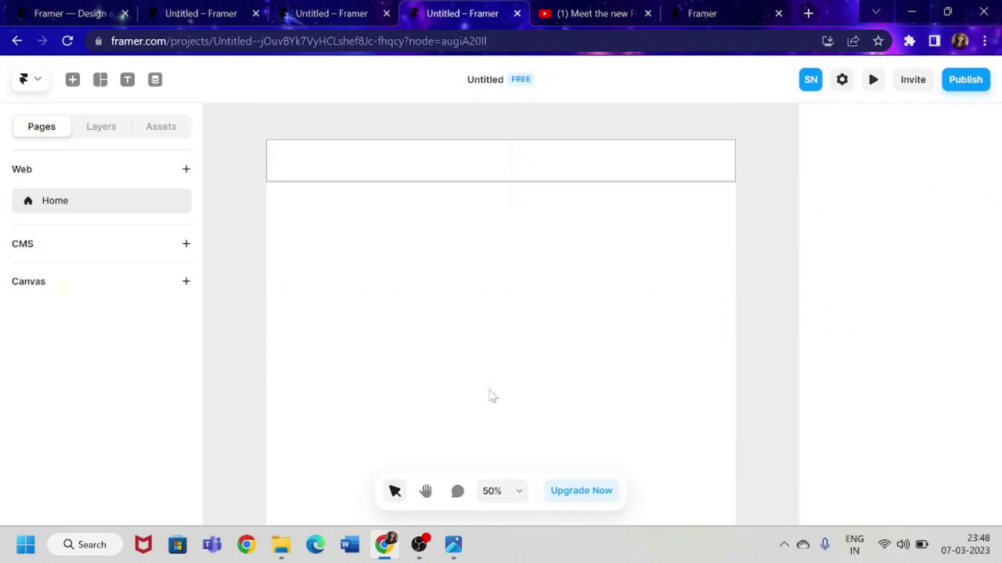
pyautogui.scroll(-2, 401, 300)
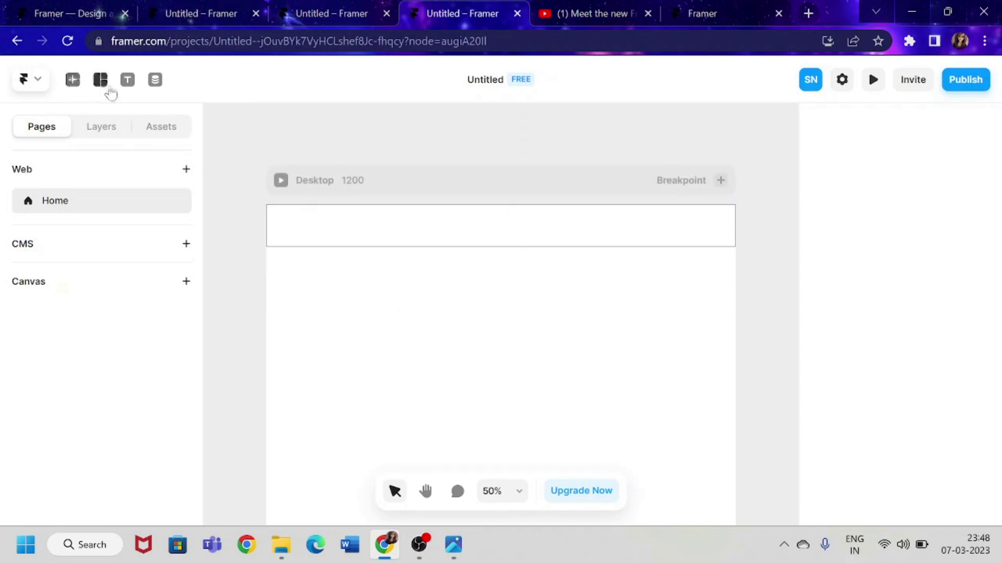
pyautogui.click(127, 81)
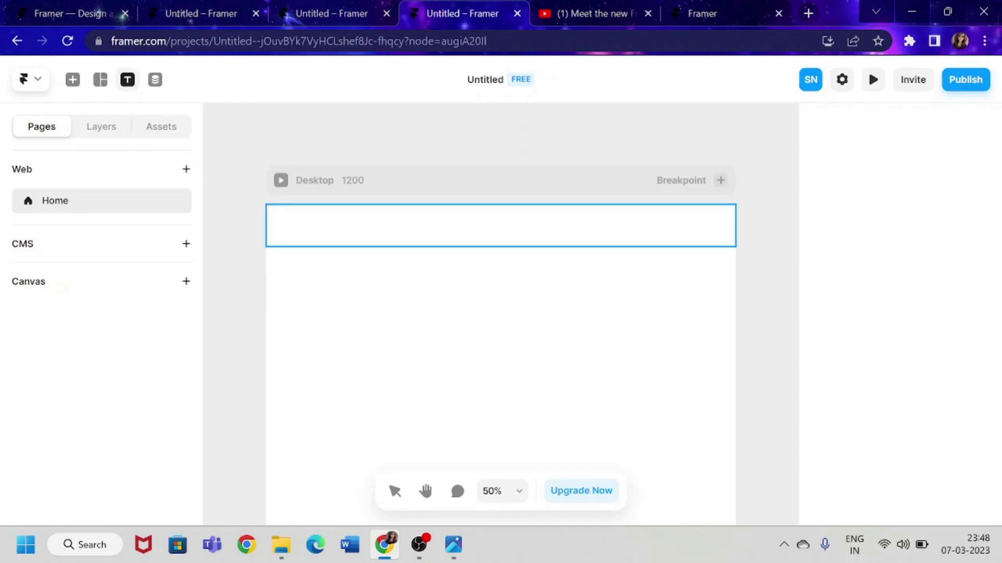
pyautogui.click(578, 225)
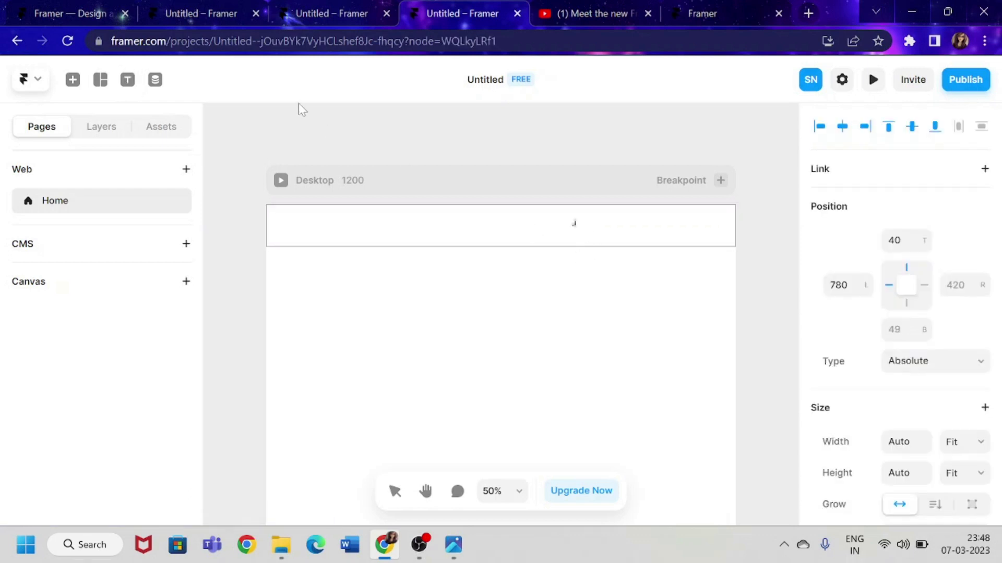
pyautogui.write('UPDATES')
# Try to duplicate the UPDATES text in the header frame
pyautogui.hotkey('ctrl', 'd')
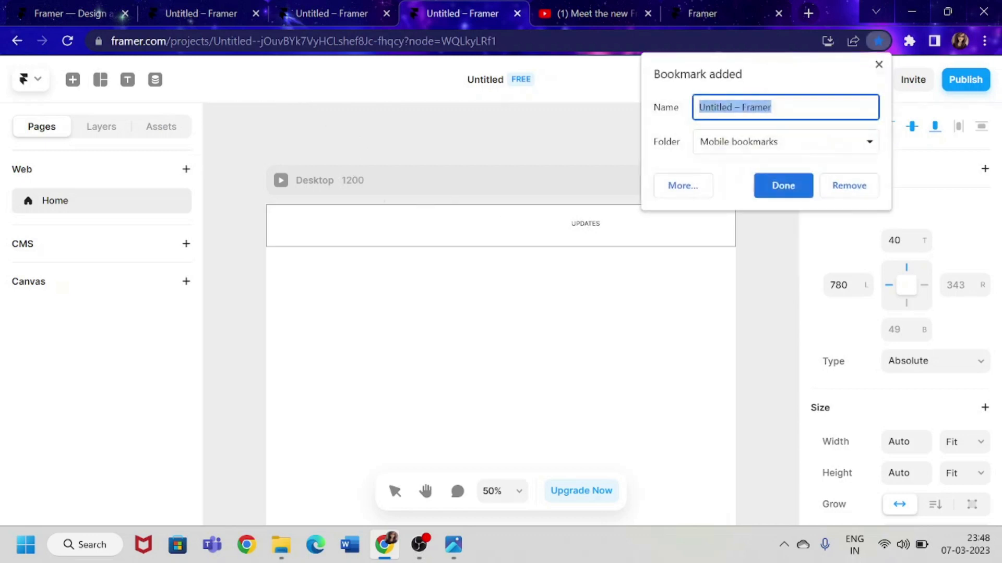
pyautogui.click(877, 72)
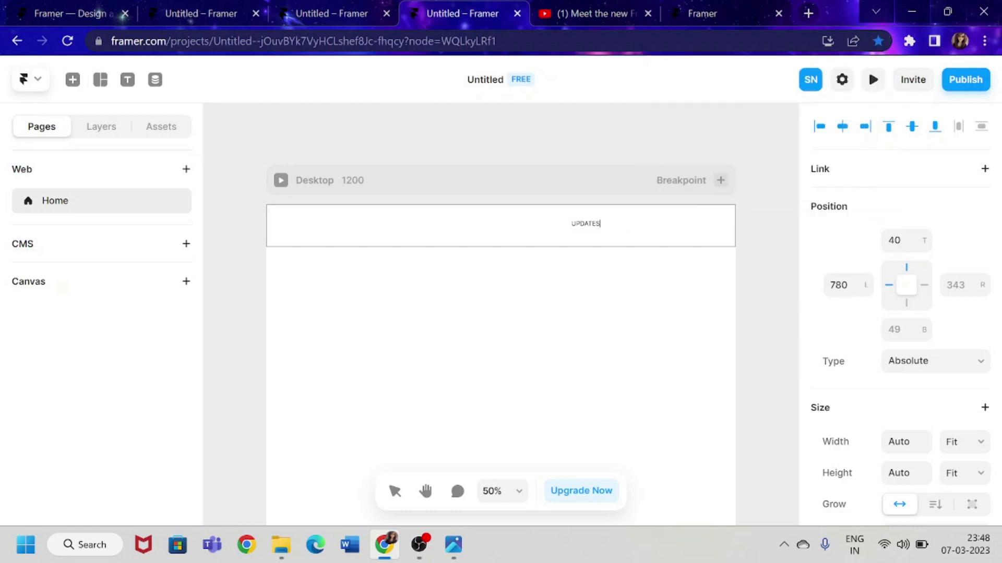
pyautogui.doubleClick(585, 223)
pyautogui.hotkey('ctrl', 'd')
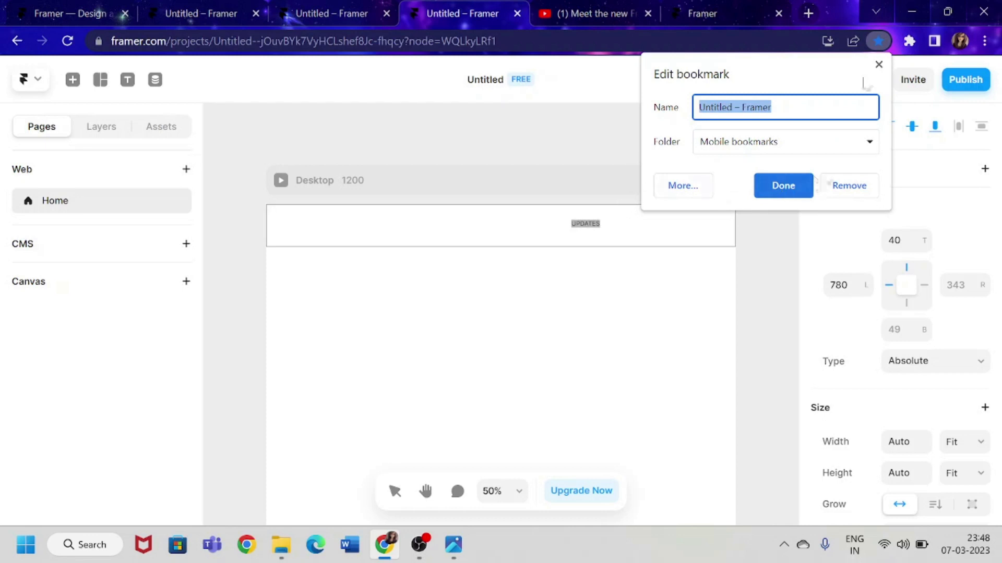
pyautogui.click(879, 64)
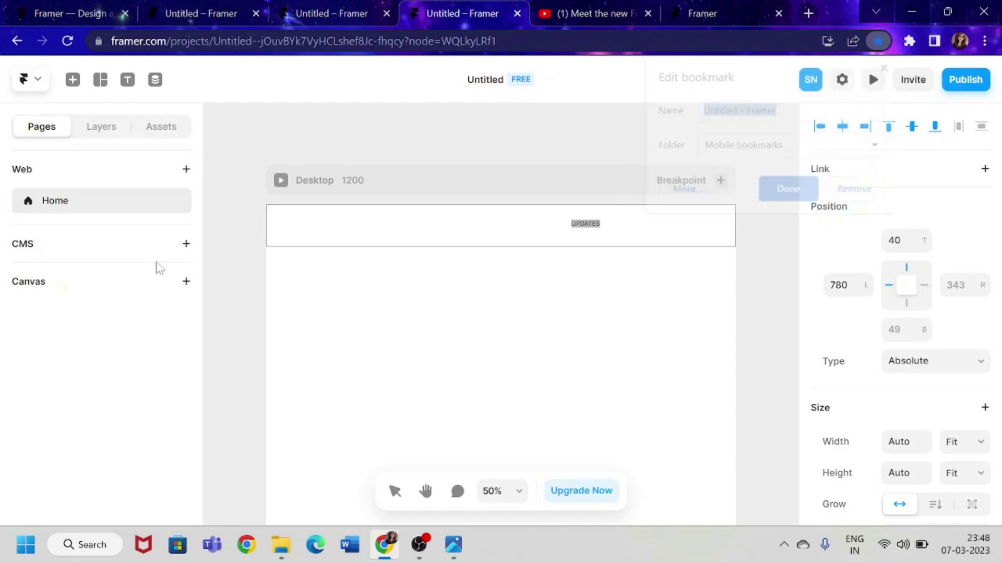
# Duplicate the UPDATES text layer and place the copy beside it, about 900 px from the header frame's left edge
pyautogui.click(101, 133)
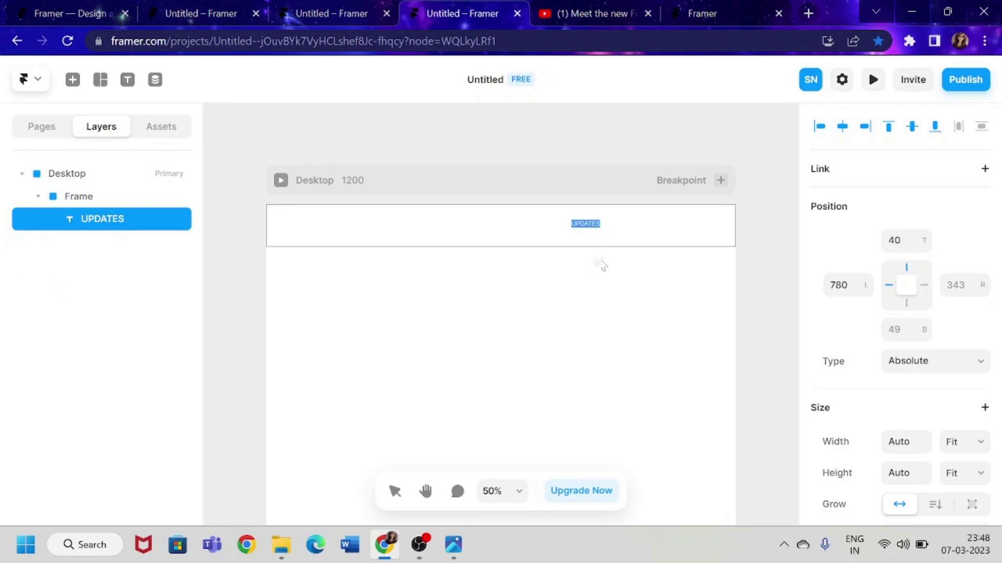
pyautogui.press('Escape')
pyautogui.hotkey('ctrl', 'd')
pyautogui.moveTo(591, 230); pyautogui.dragTo(638, 229)
# Replace the wording of the duplicated header text with FEATURES and deselect it
pyautogui.doubleClick(633, 226)
pyautogui.click(631, 224)
pyautogui.hotkey('ctrl', 'a')
pyautogui.press('BackSpace')
pyautogui.write('FEATU')
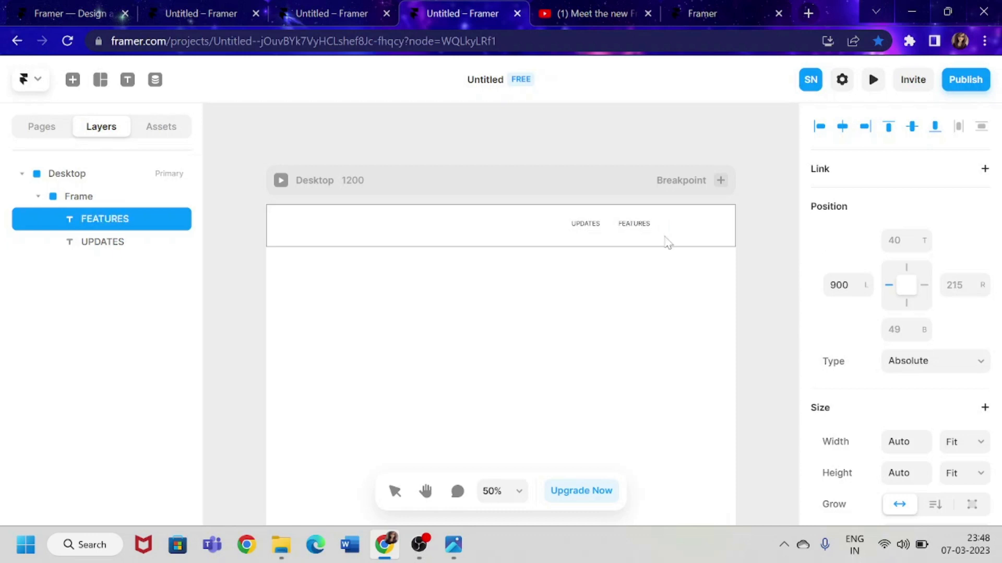
pyautogui.click(545, 314)
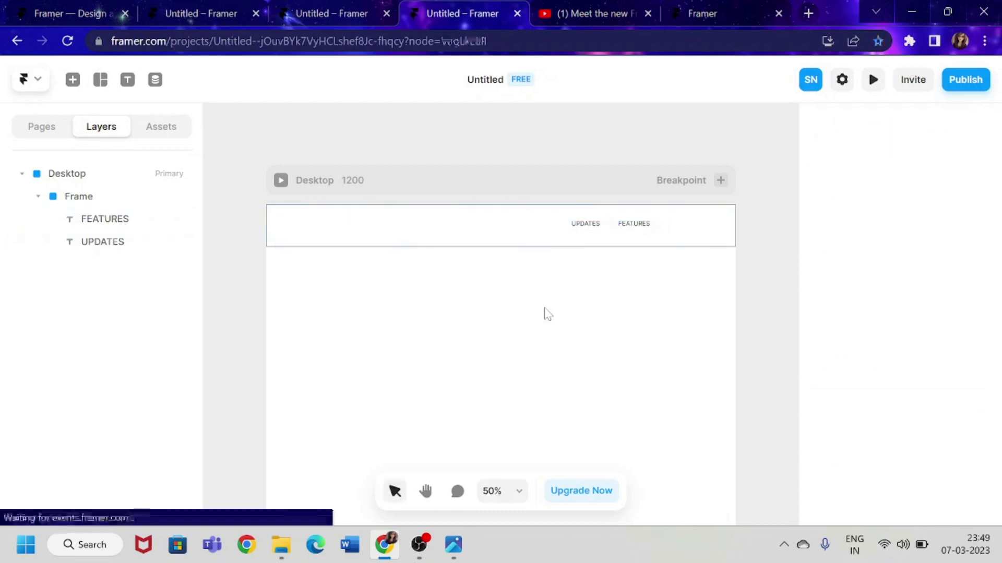
pyautogui.click(583, 225)
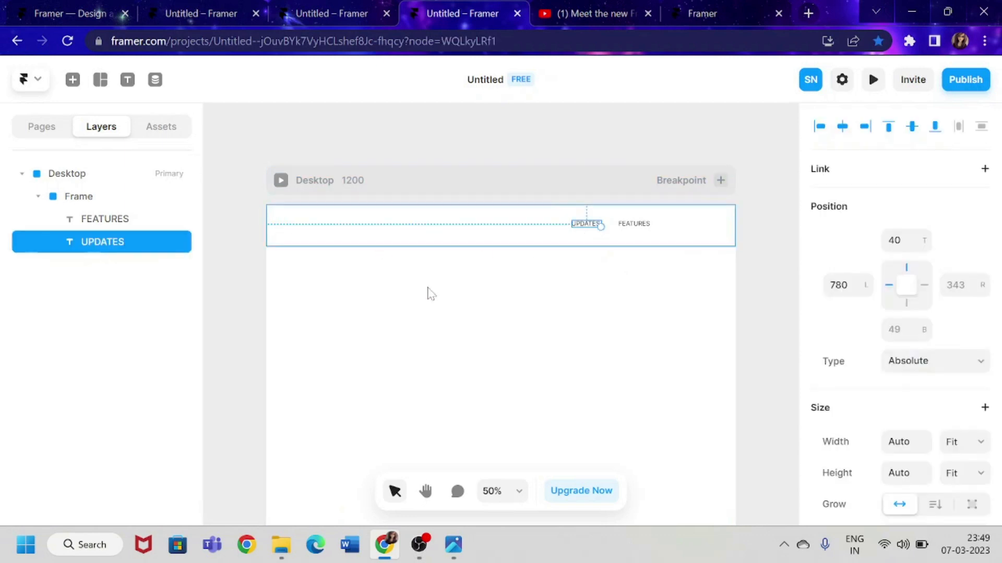
pyautogui.click(451, 315)
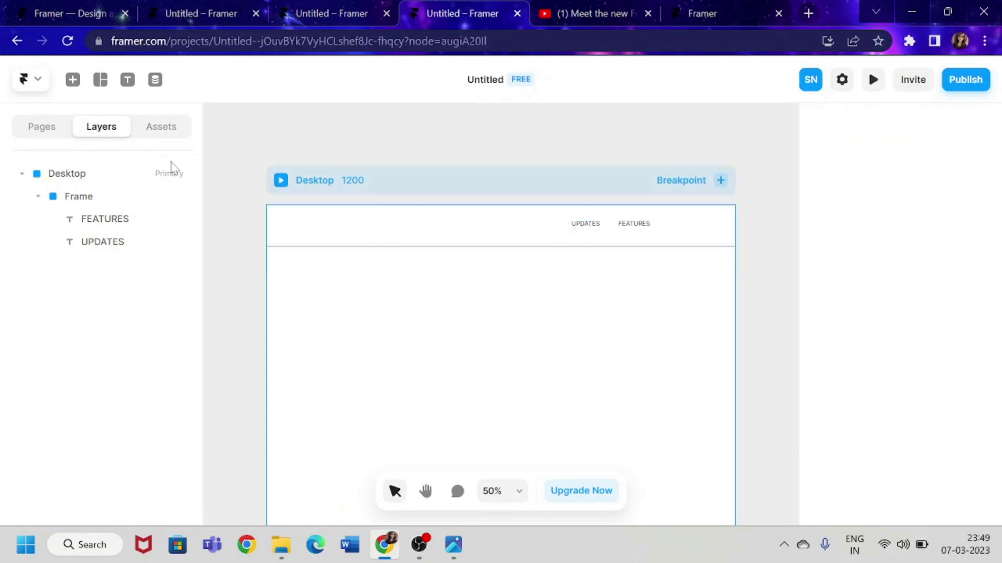
# Insert the Logo utility element into the header frame, about 112 px from its left edge and 14 px from its top
pyautogui.click(72, 80)
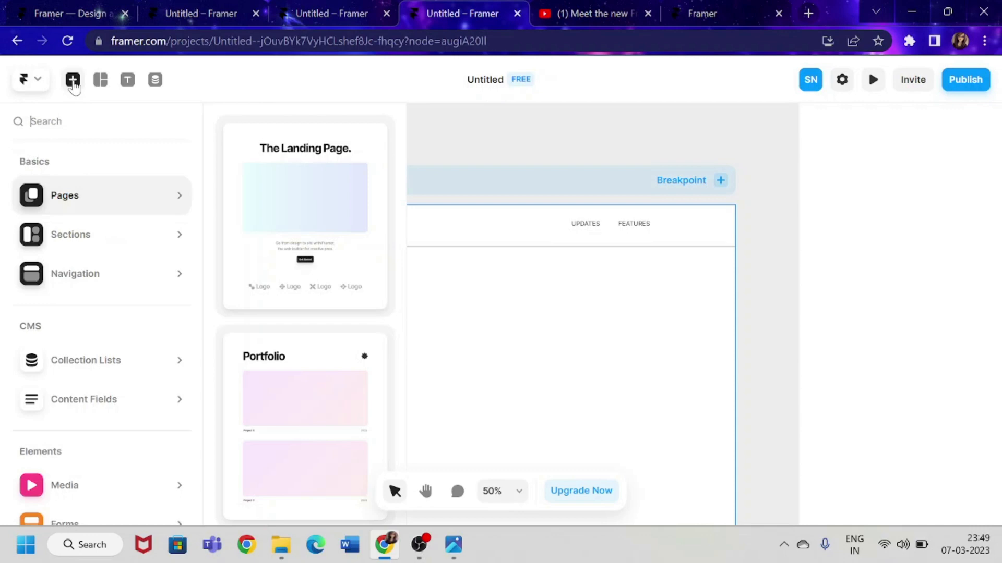
pyautogui.scroll(-4, 122, 433)
pyautogui.moveTo(138, 481)
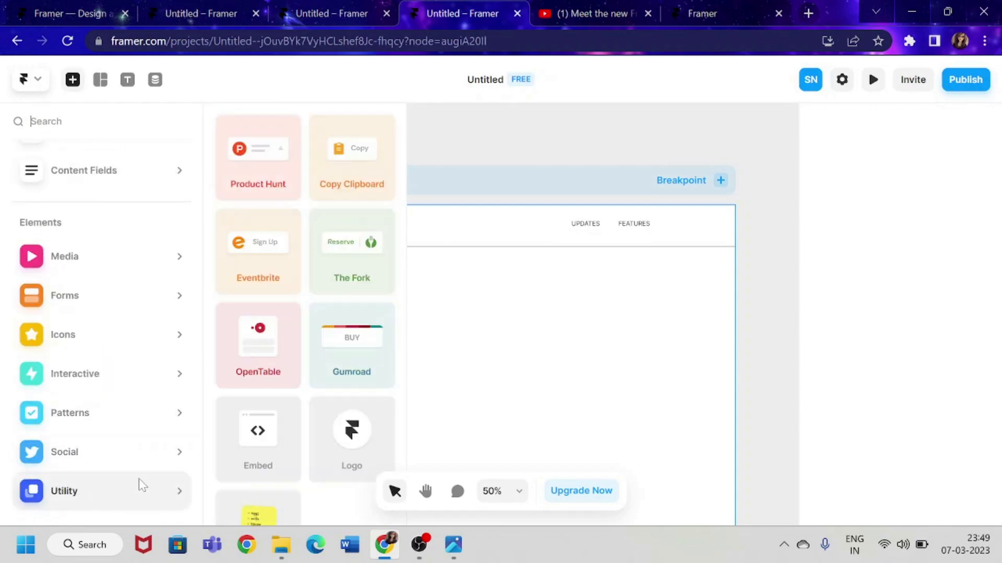
pyautogui.moveTo(365, 432); pyautogui.dragTo(323, 224)
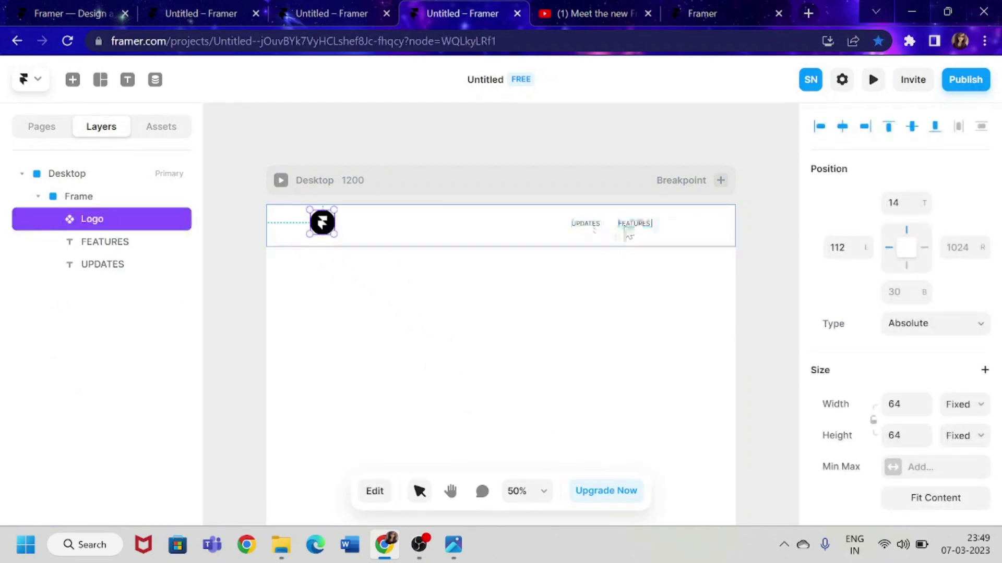
pyautogui.scroll(-7, 857, 321)
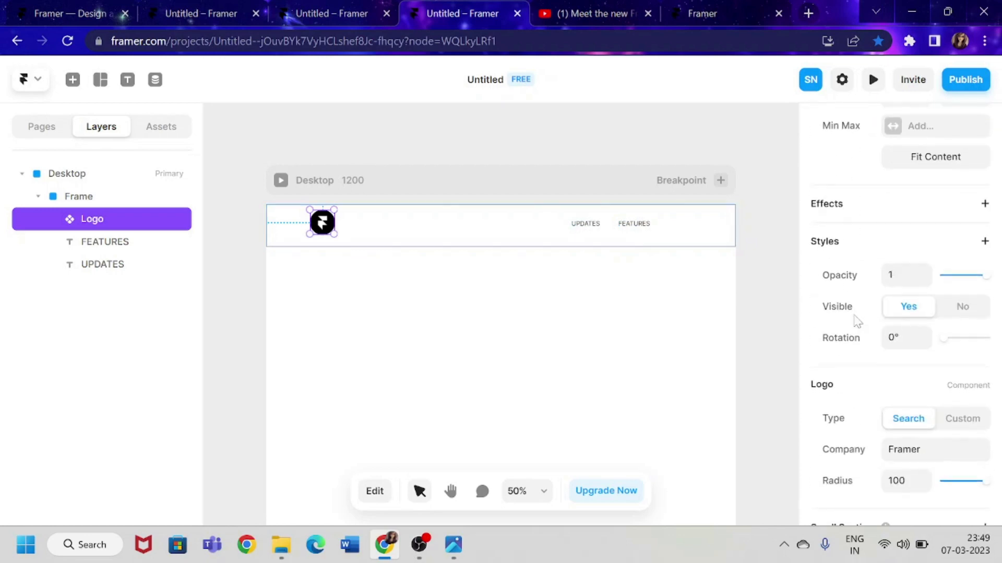
# Add a horizontal stack layout to the header frame holding the logo and the two navigation texts
pyautogui.scroll(7, 857, 322)
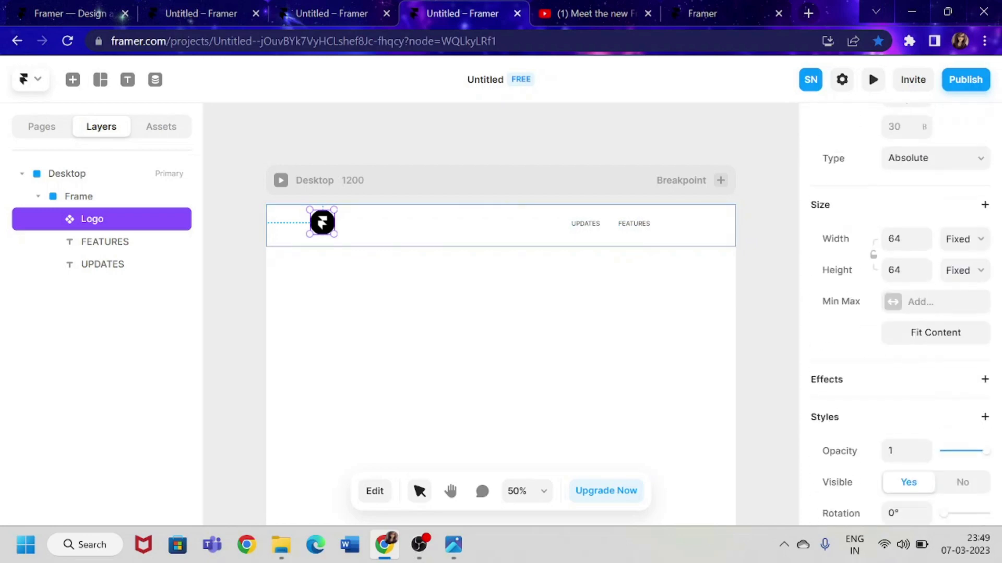
pyautogui.click(485, 233)
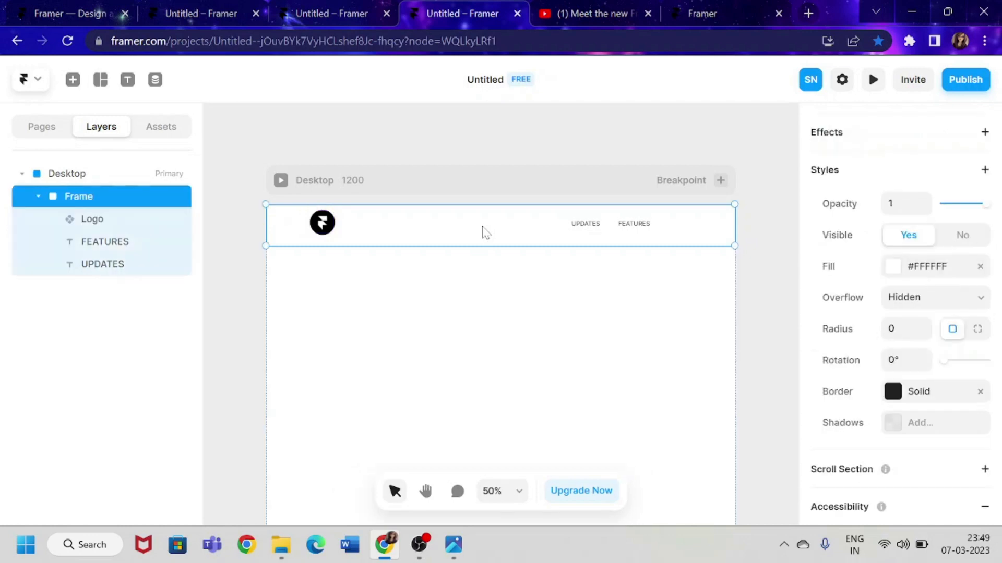
pyautogui.scroll(4, 897, 249)
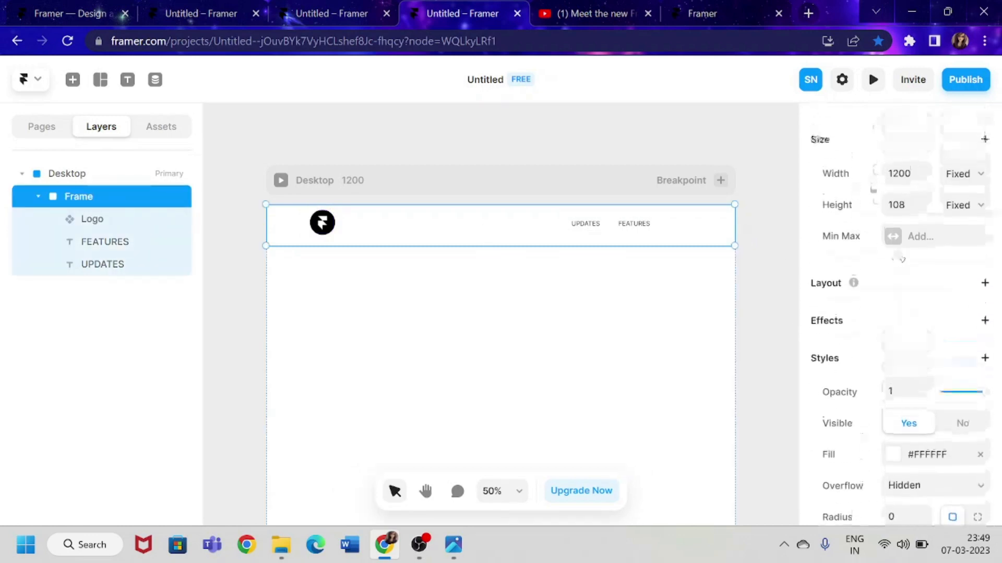
pyautogui.click(869, 291)
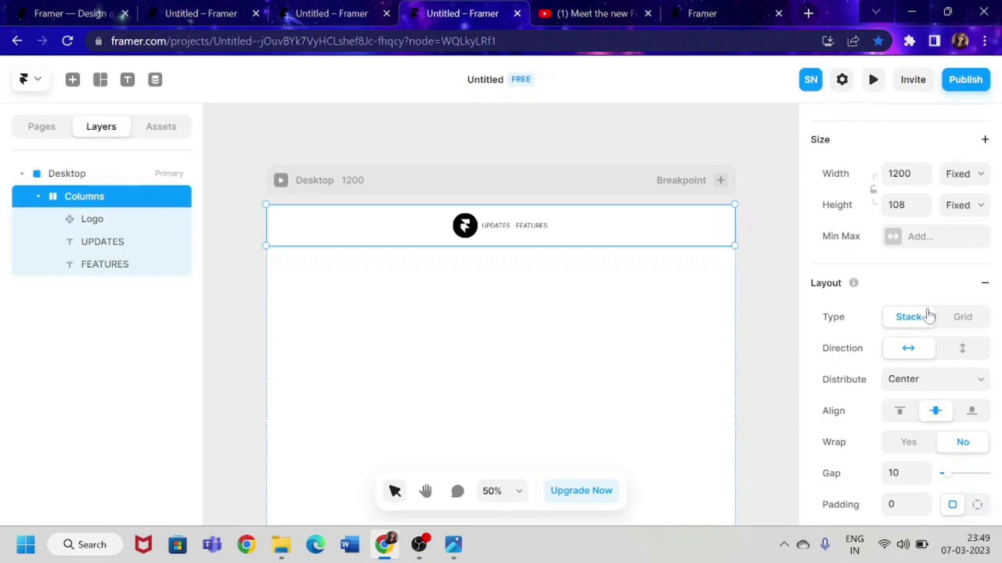
# Set the gap of the header's stack layout to 30 and deselect the header
pyautogui.scroll(-3, 931, 389)
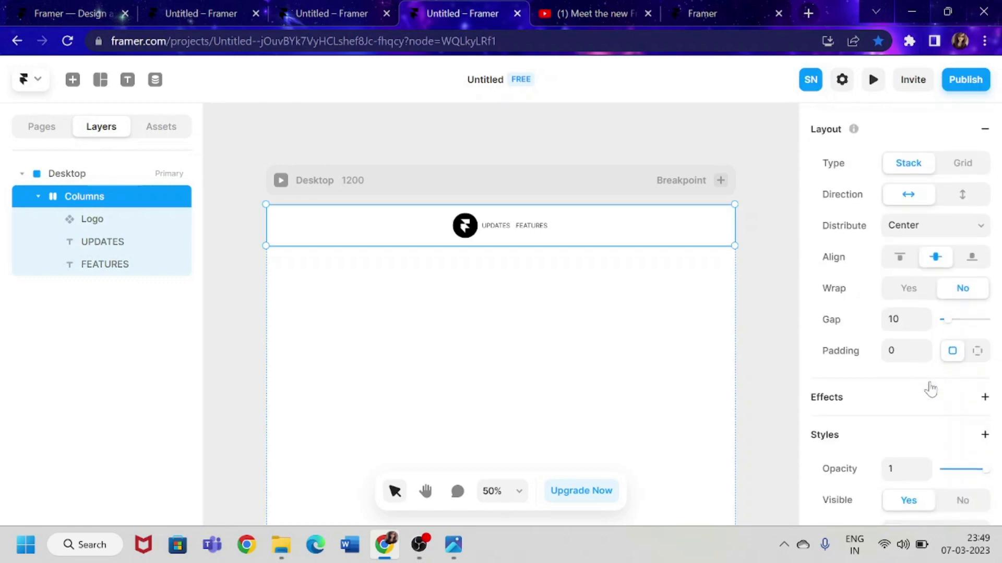
pyautogui.click(900, 320)
pyautogui.press('Return')
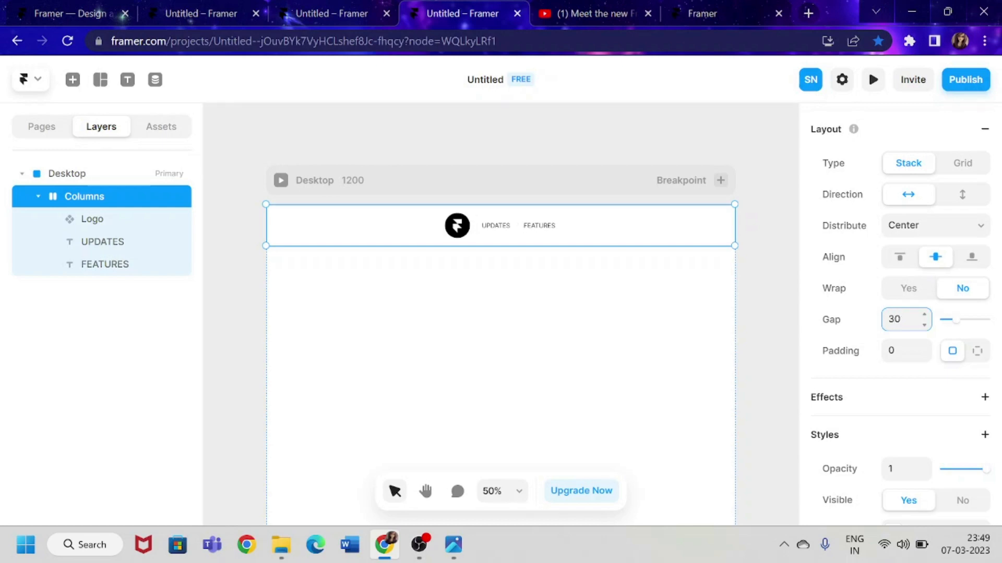
pyautogui.click(798, 331)
pyautogui.click(766, 335)
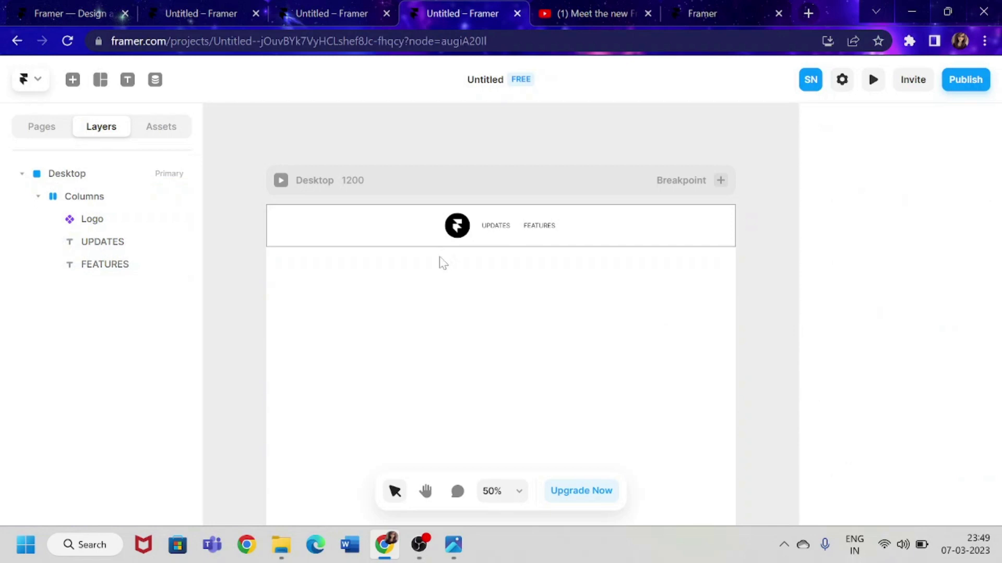
# Draw a text box about 390 by 244 px below the header and enter "You have never created a website this fast."
pyautogui.click(128, 87)
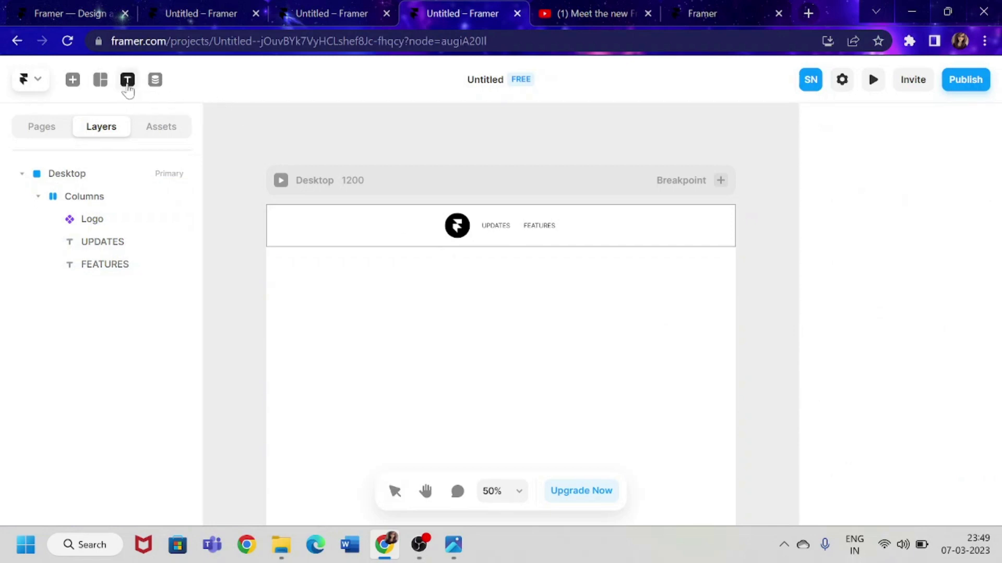
pyautogui.moveTo(429, 286); pyautogui.dragTo(582, 383)
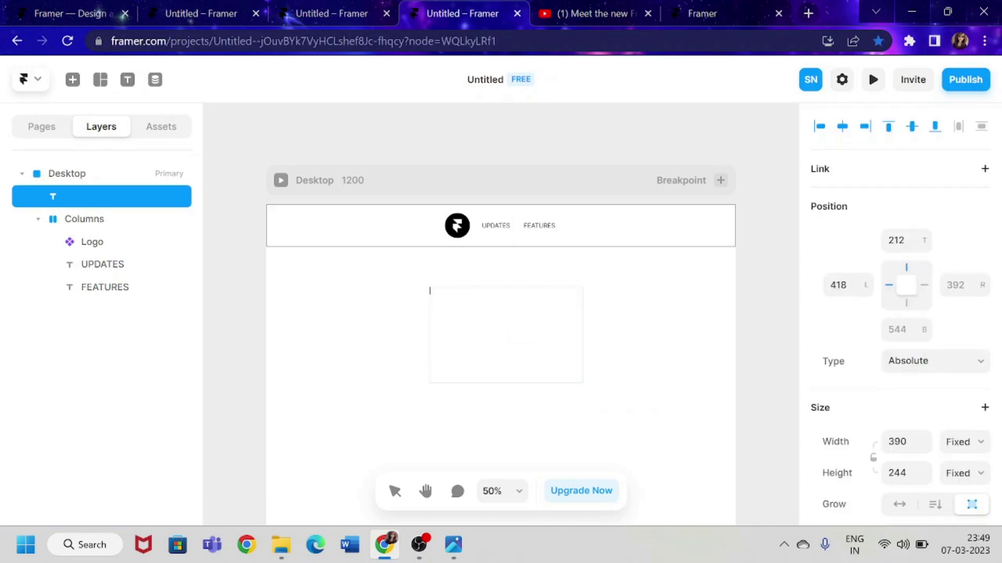
pyautogui.press('capslock')
pyautogui.press('capslock')
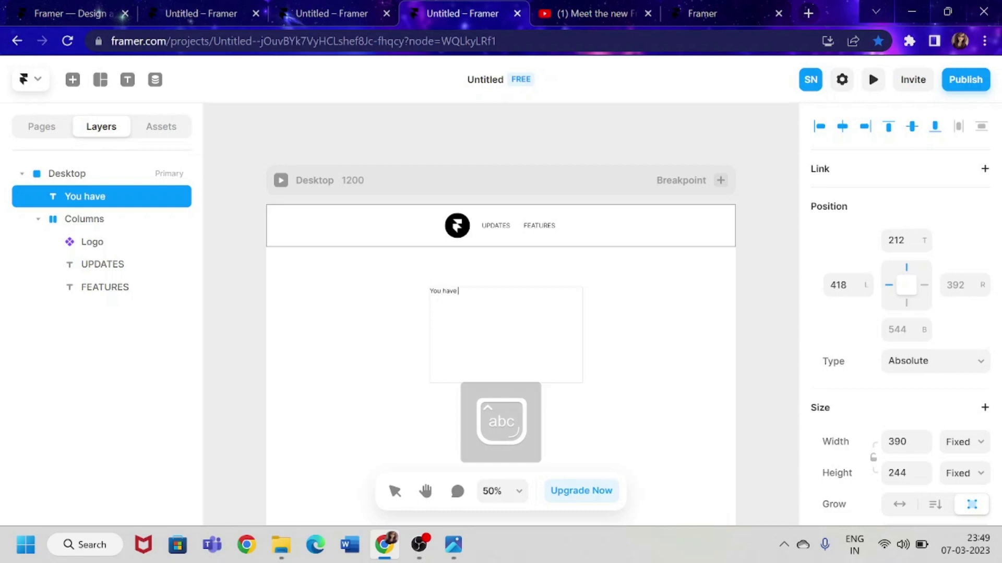
pyautogui.write('ever created a website this fast.')
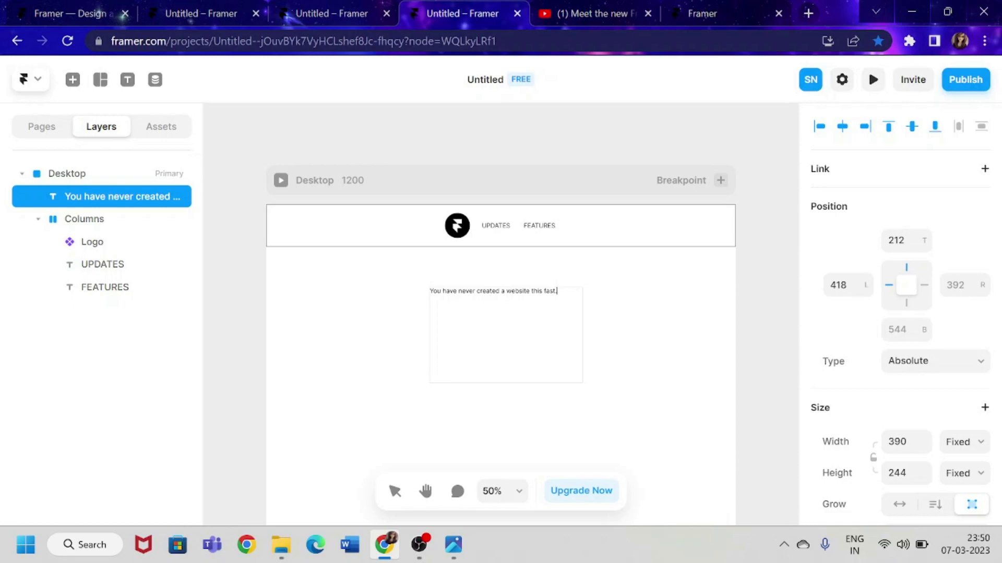
# Apply the H1 Title text style to the "You have never created a website this fast." text
pyautogui.hotkey('ctrl', '=')
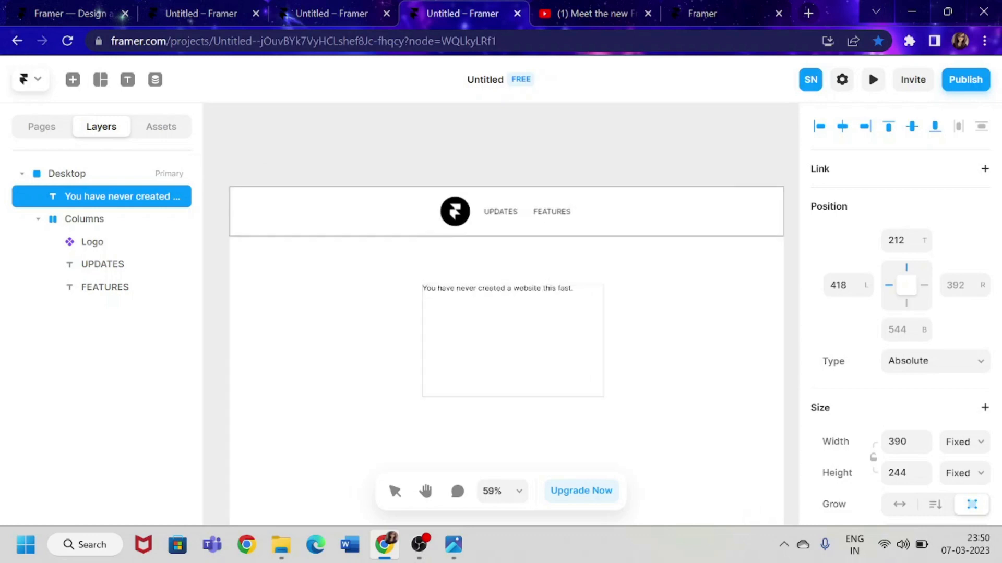
pyautogui.scroll(-8, 880, 407)
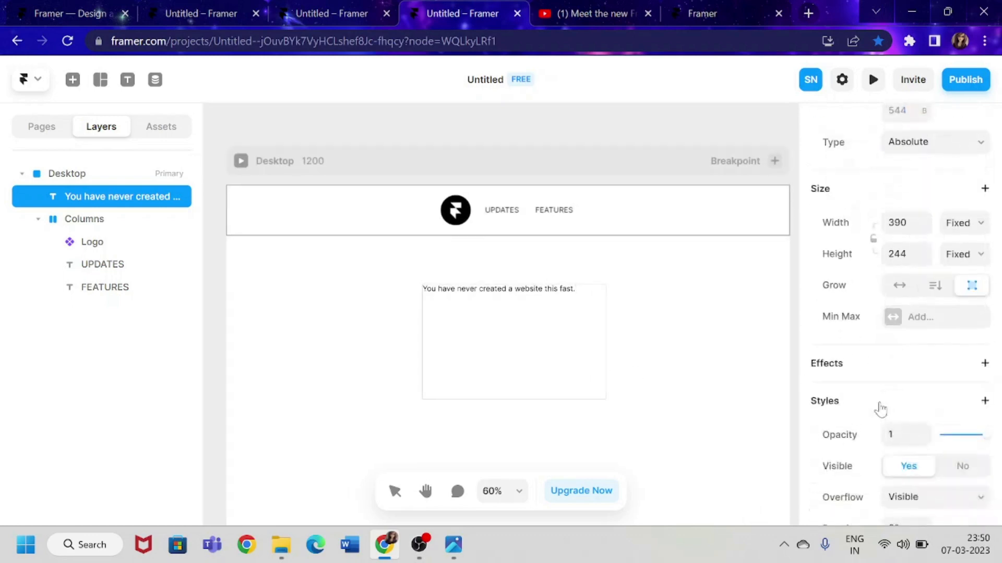
pyautogui.scroll(-5, 882, 407)
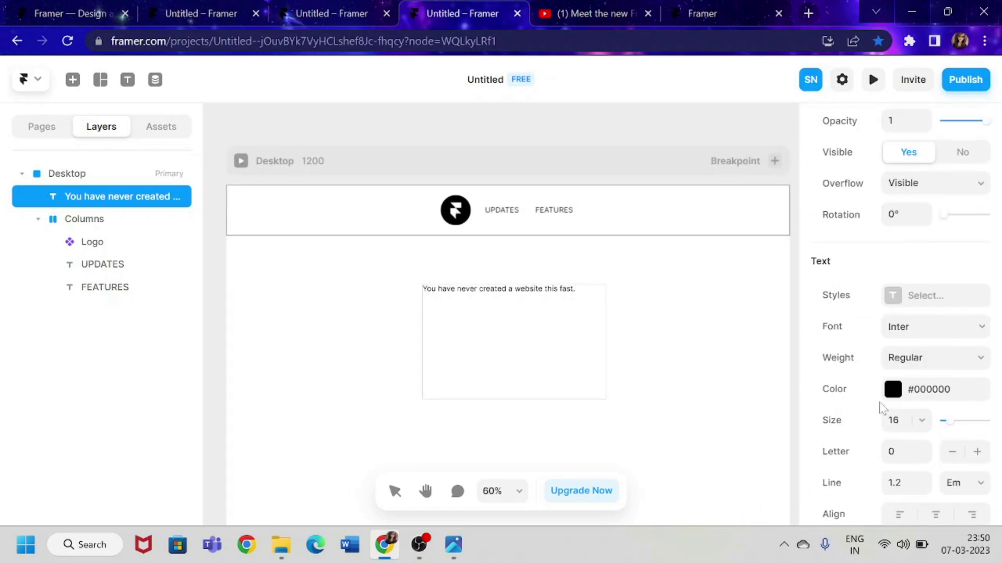
pyautogui.click(899, 240)
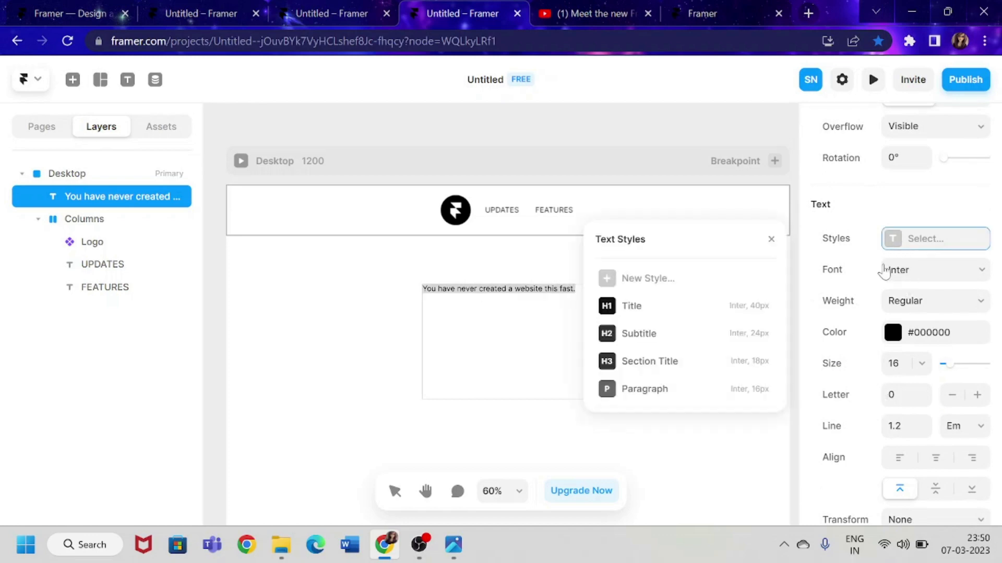
pyautogui.click(631, 308)
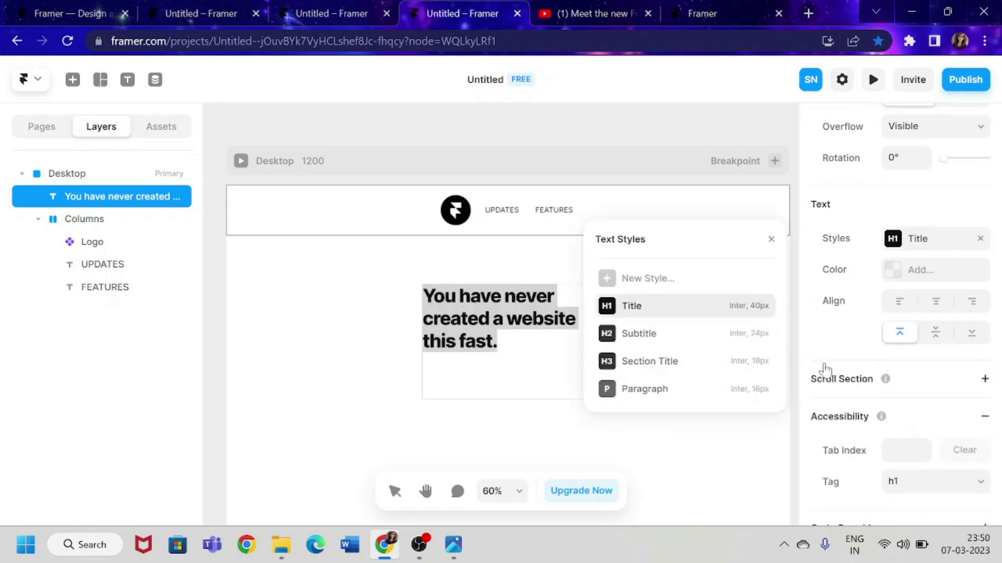
pyautogui.click(876, 392)
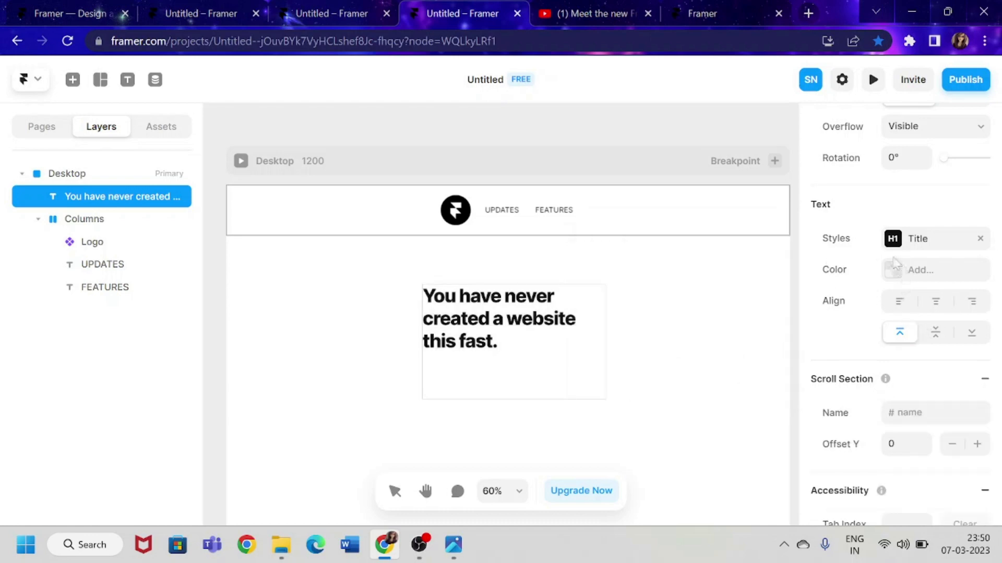
# Center-align the heading's wording and align its text box horizontally in the middle of the page
pyautogui.click(932, 312)
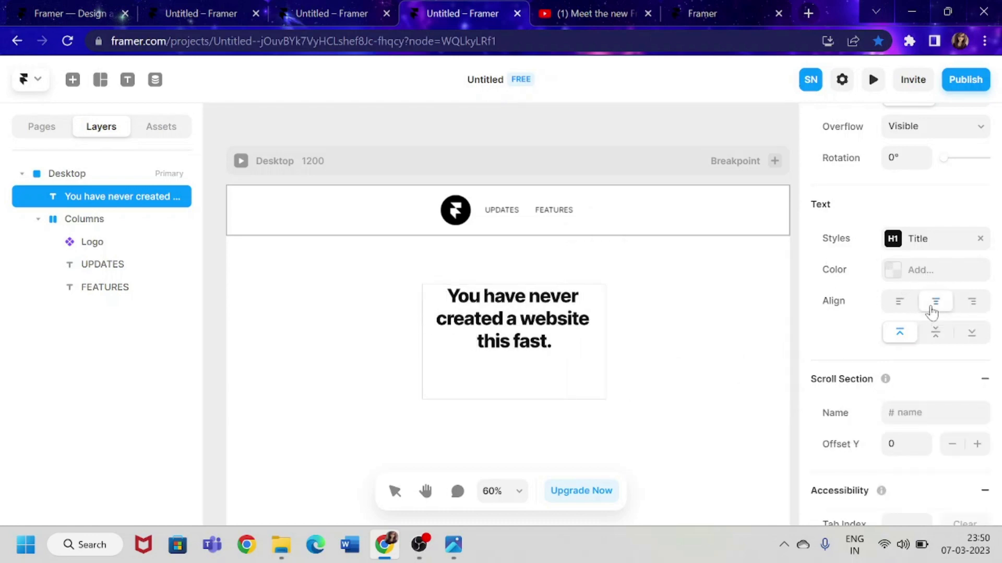
pyautogui.scroll(8, 933, 281)
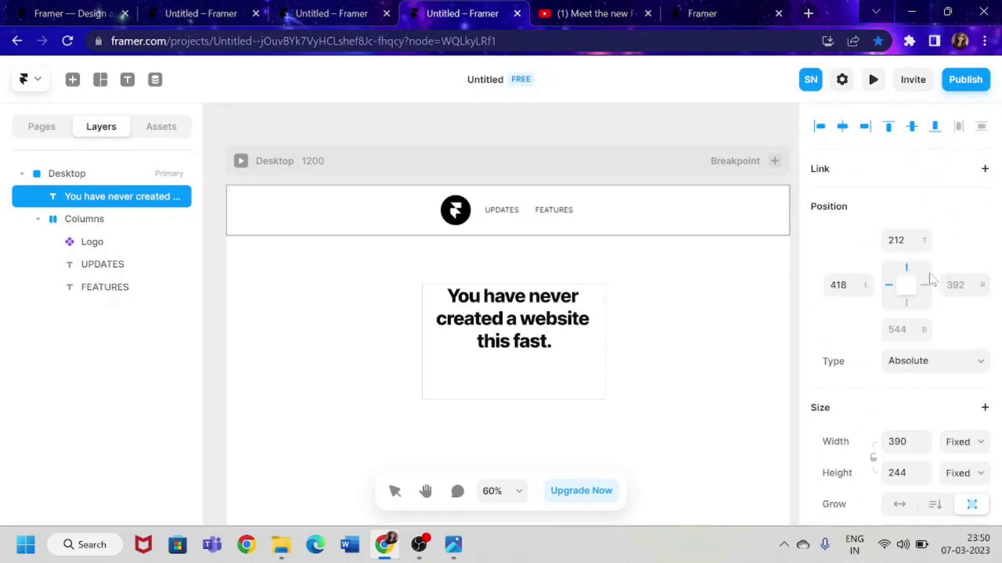
pyautogui.click(844, 127)
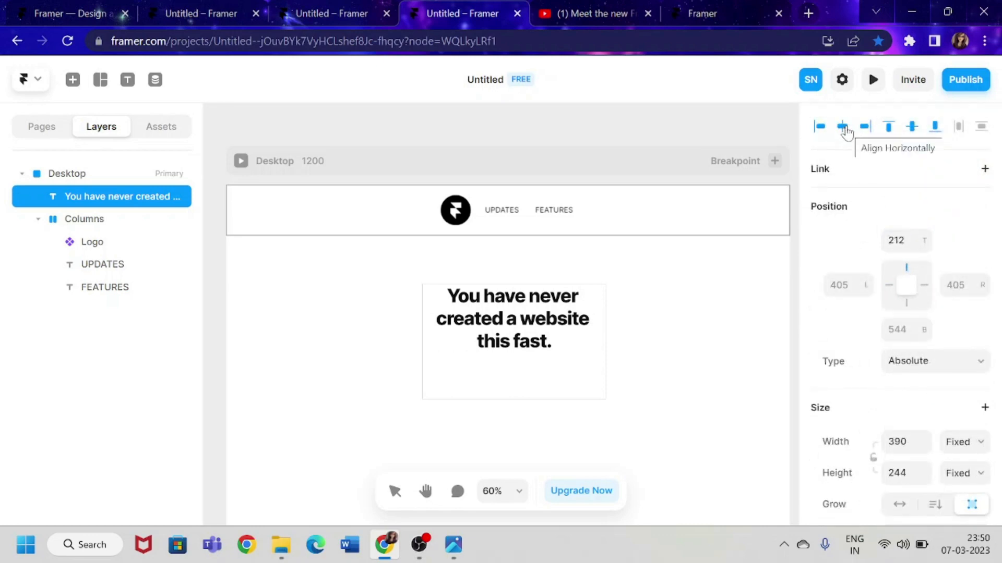
# Add a text box about 325 by 152 px reading TRY HERE, horizontally centered on the page below the heading
pyautogui.scroll(-2, 506, 455)
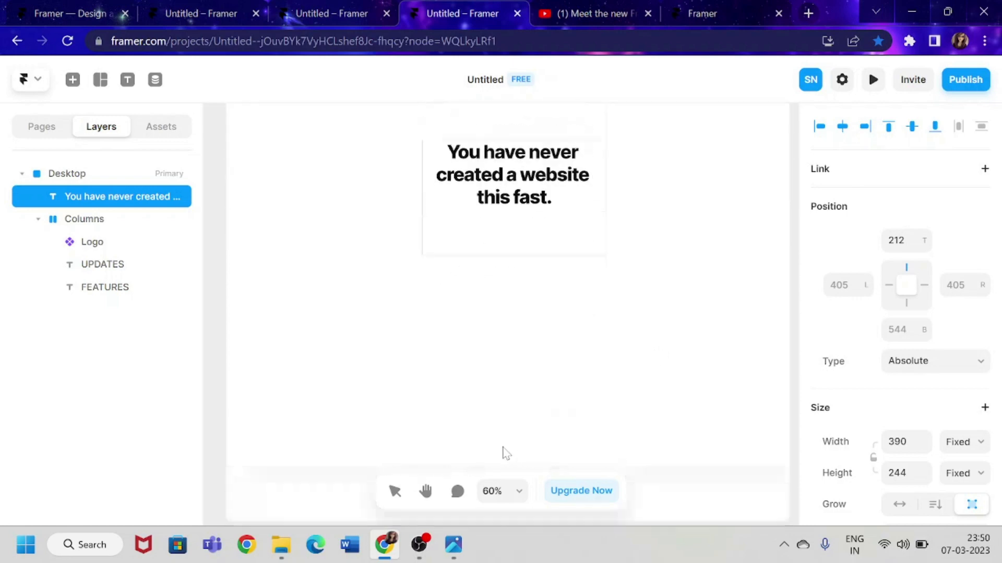
pyautogui.click(127, 80)
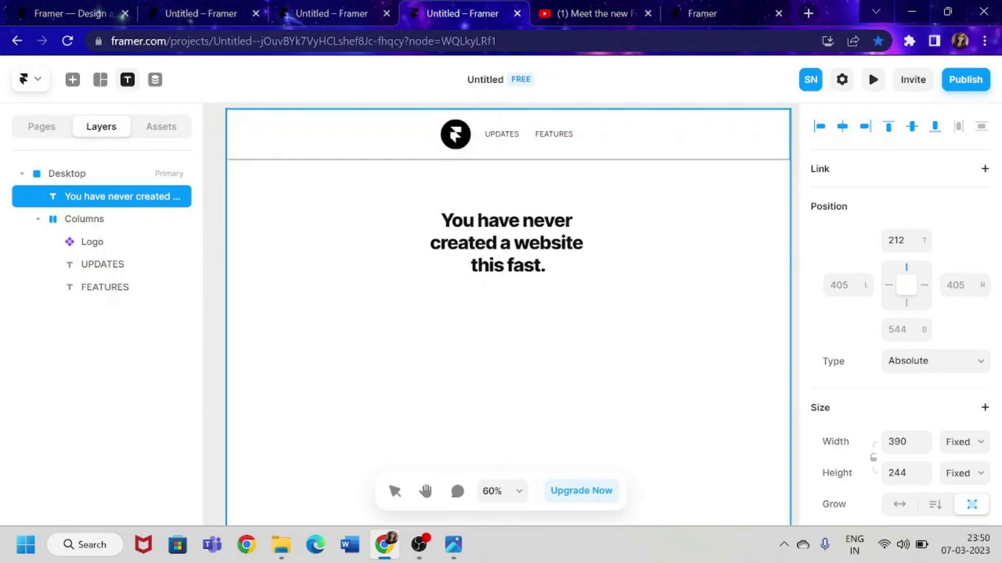
pyautogui.moveTo(429, 309); pyautogui.dragTo(583, 380)
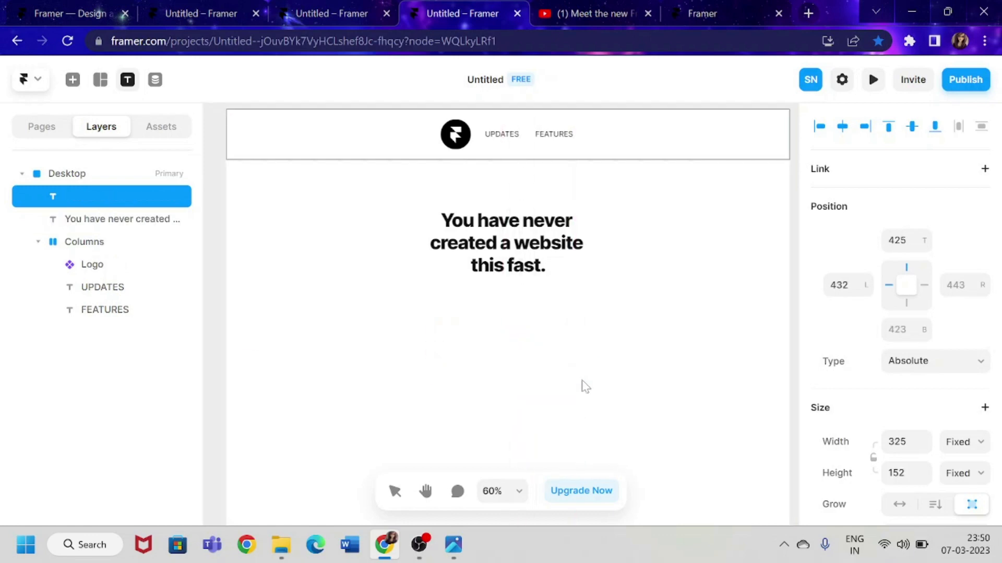
pyautogui.press('capslock')
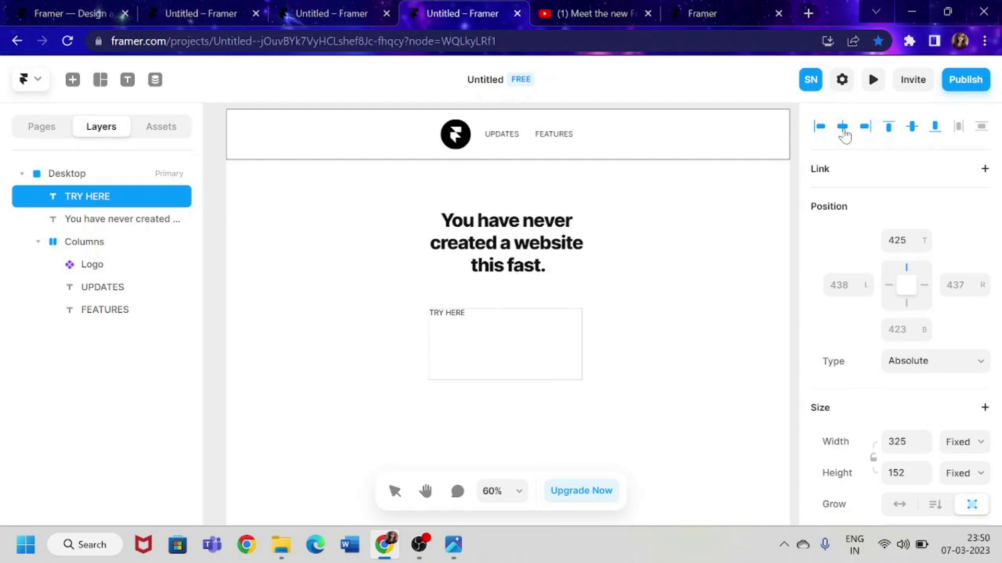
# Apply the H1 Title text style to the TRY HERE text and center-align its wording
pyautogui.scroll(-5, 887, 301)
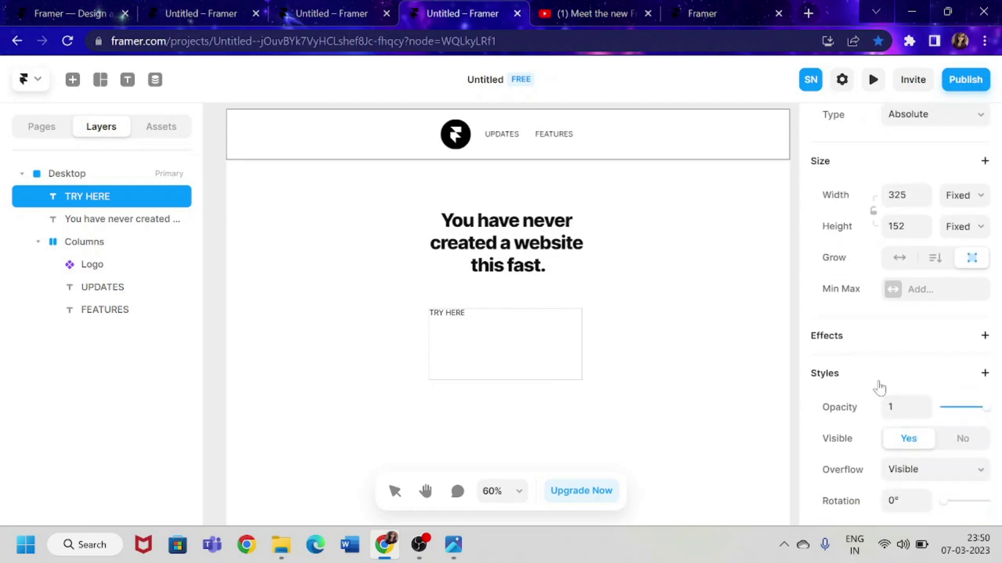
pyautogui.scroll(-6, 905, 287)
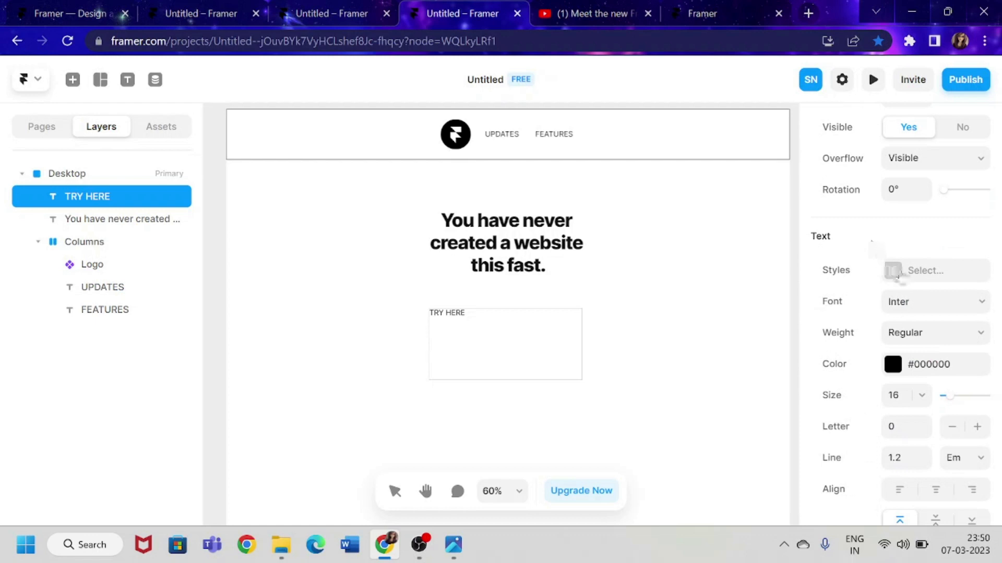
pyautogui.click(907, 278)
pyautogui.click(651, 343)
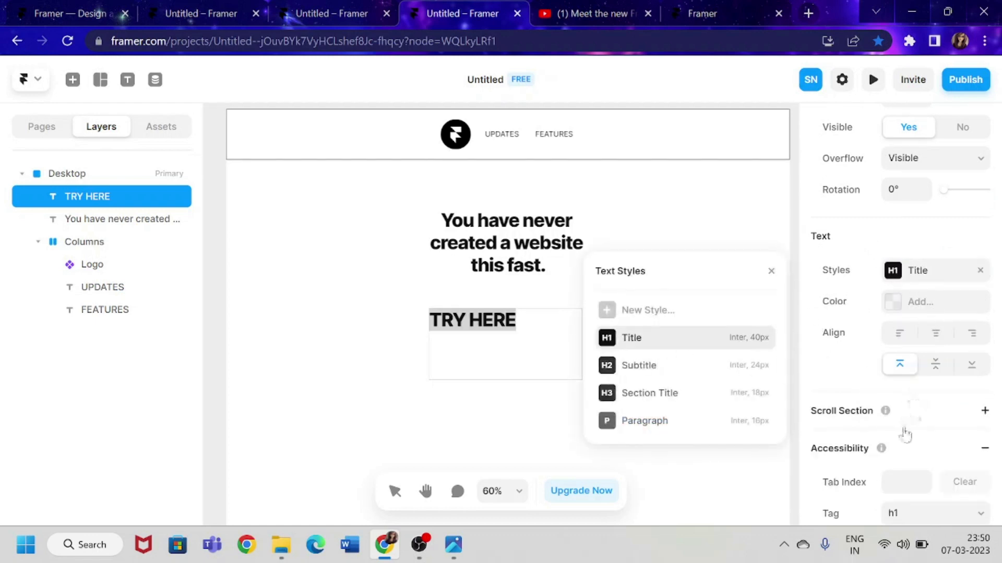
pyautogui.click(934, 336)
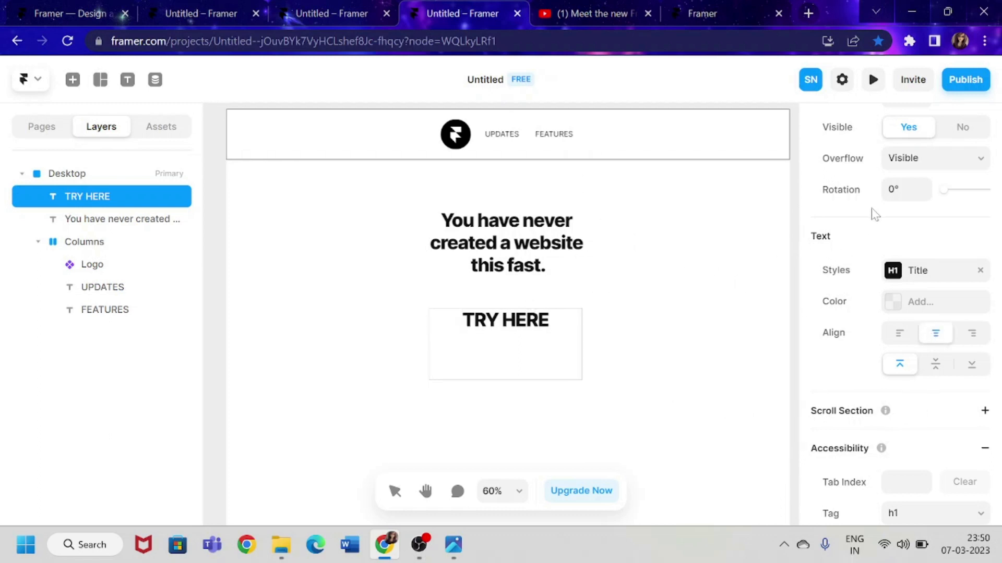
# Finish editing the TRY HERE text and add a link property to its layer
pyautogui.scroll(2, 875, 213)
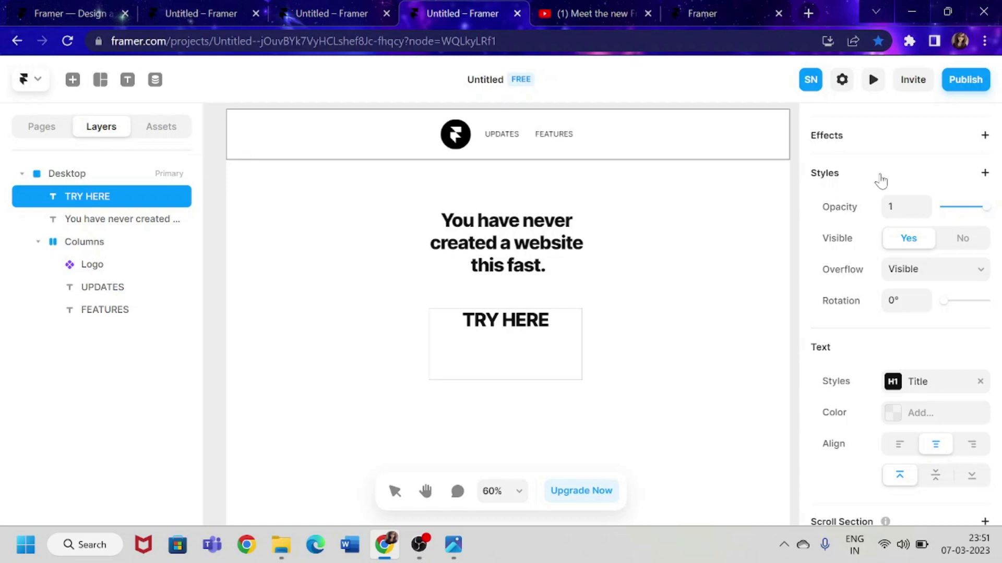
pyautogui.scroll(8, 881, 180)
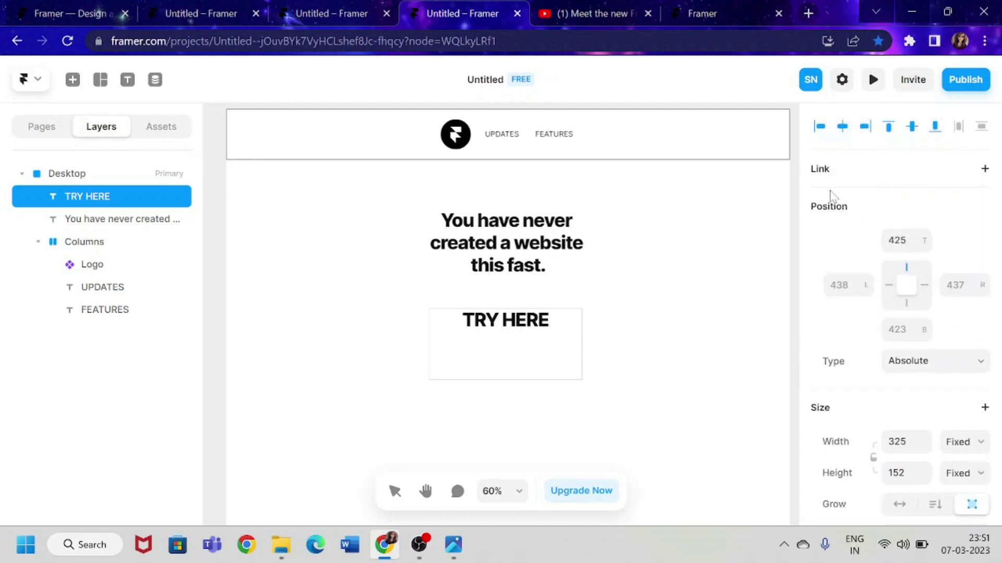
pyautogui.hotkey('ctrl', 'shift', 'Left')
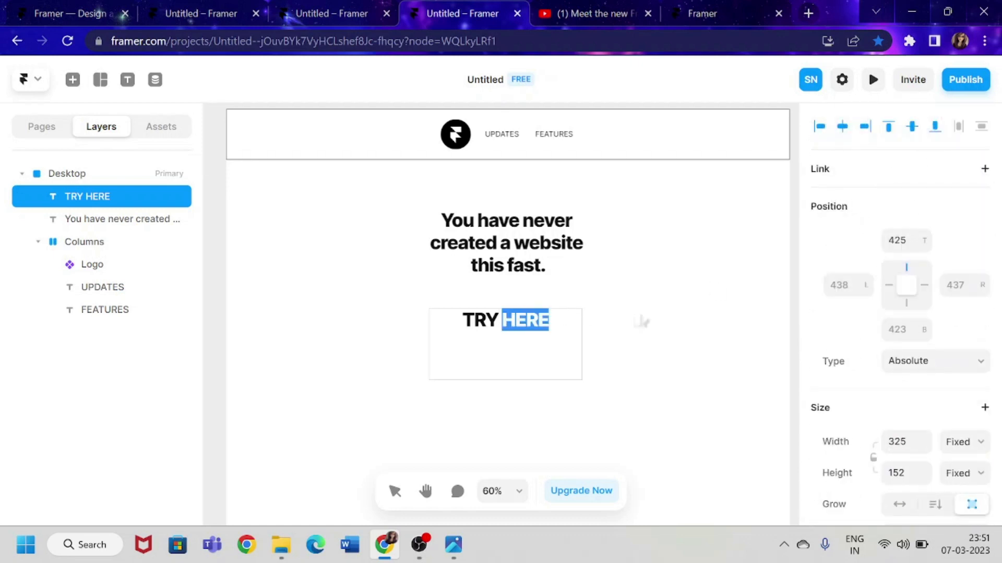
pyautogui.press('Escape')
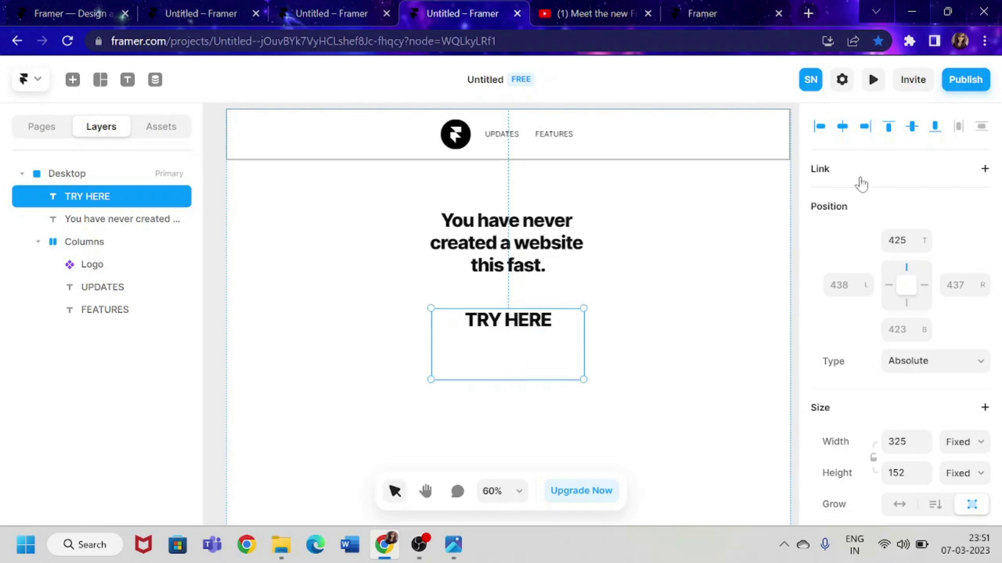
pyautogui.click(860, 179)
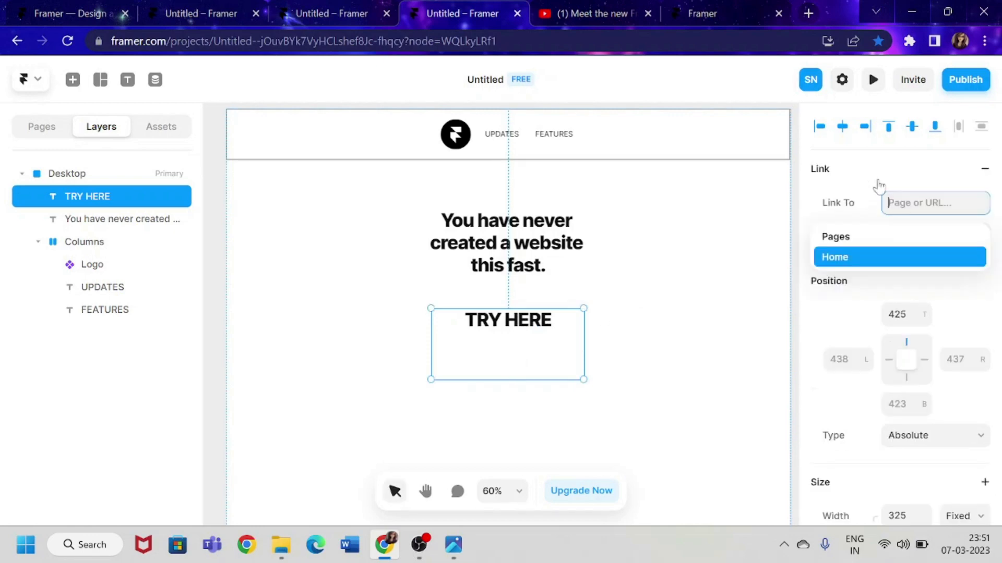
# Copy the Framer projects page address and set framer.com/projects/ as the link of the TRY HERE text
pyautogui.click(701, 12)
pyautogui.moveTo(111, 41); pyautogui.dragTo(234, 44)
pyautogui.click(248, 41)
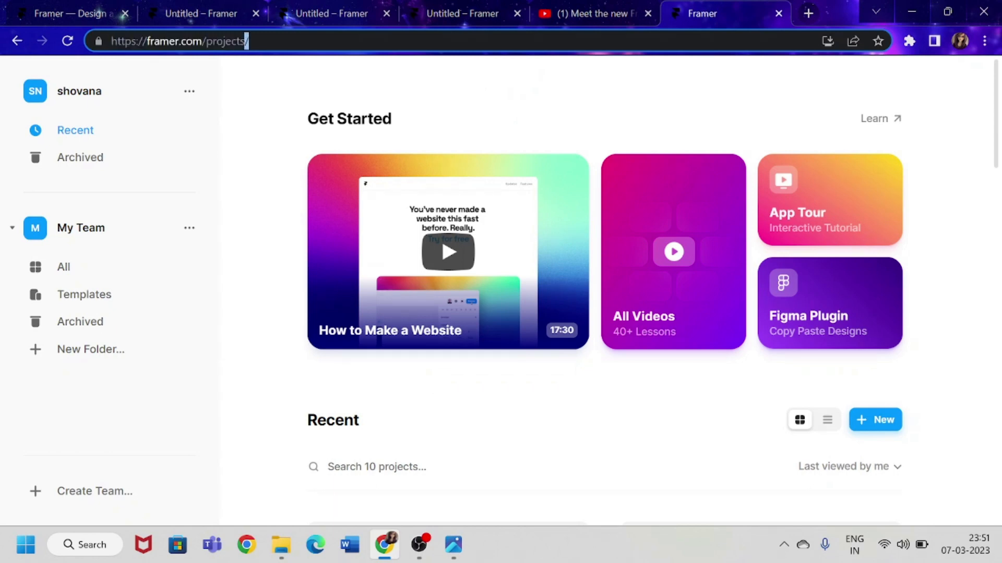
pyautogui.hotkey('ctrl', 'a')
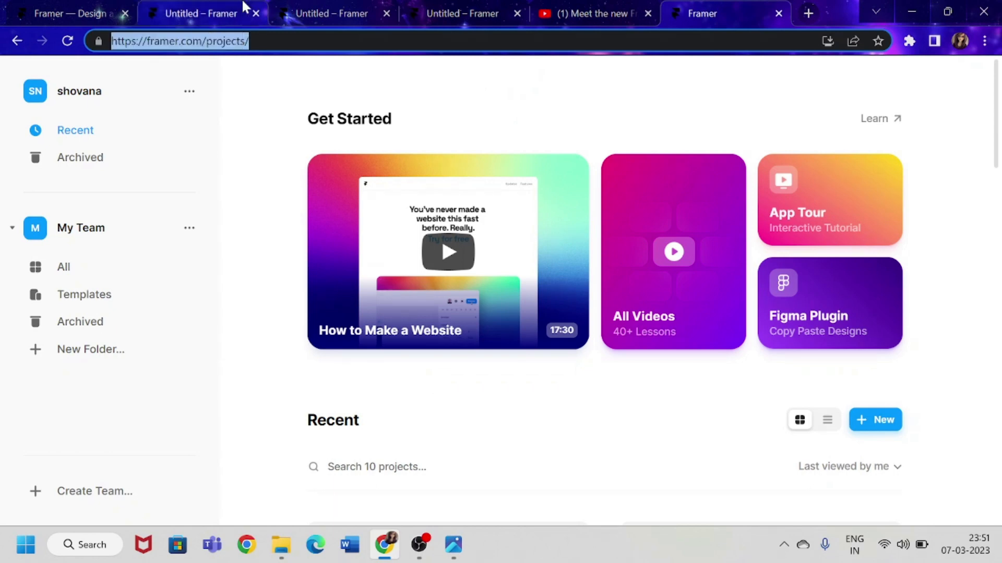
pyautogui.click(317, 13)
pyautogui.click(221, 7)
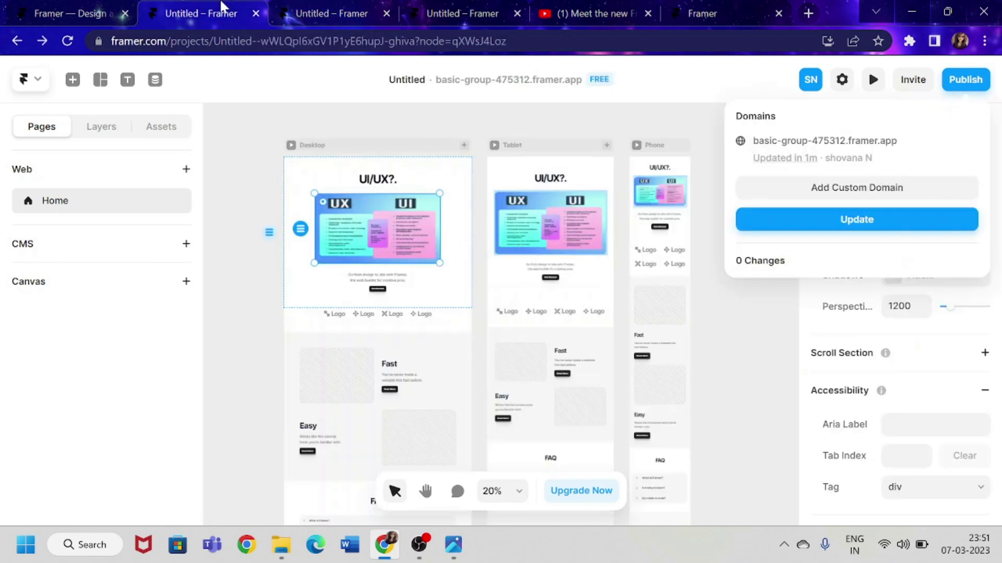
pyautogui.click(463, 14)
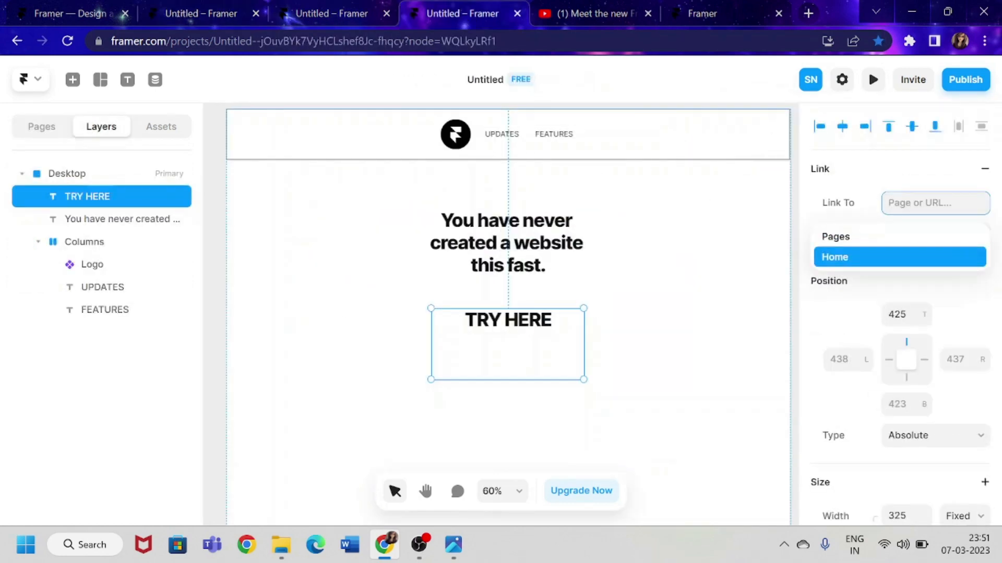
pyautogui.write('framer.com/projects/')
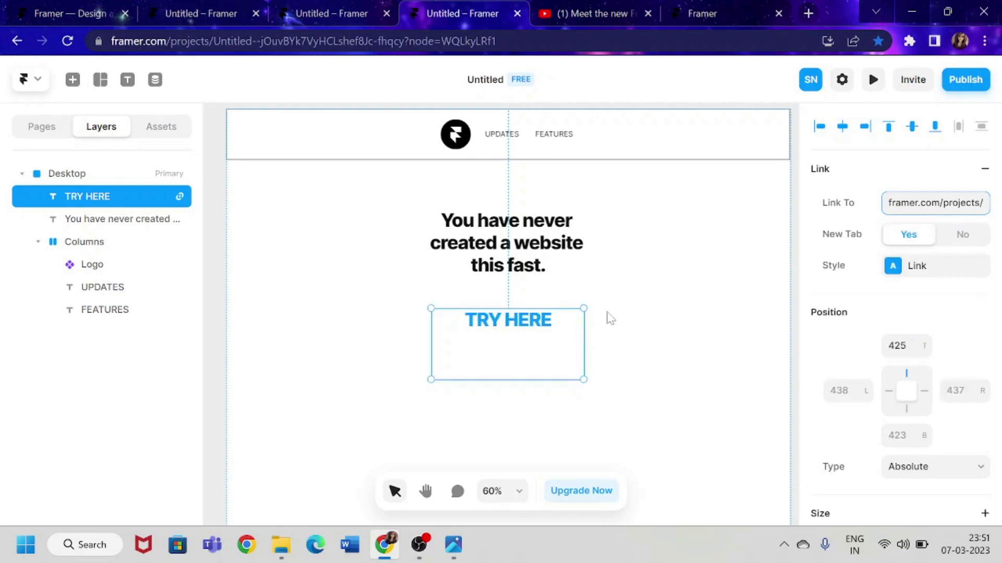
# Add an Appear effect to the "You have never created a website this fast." heading
pyautogui.scroll(2, 565, 173)
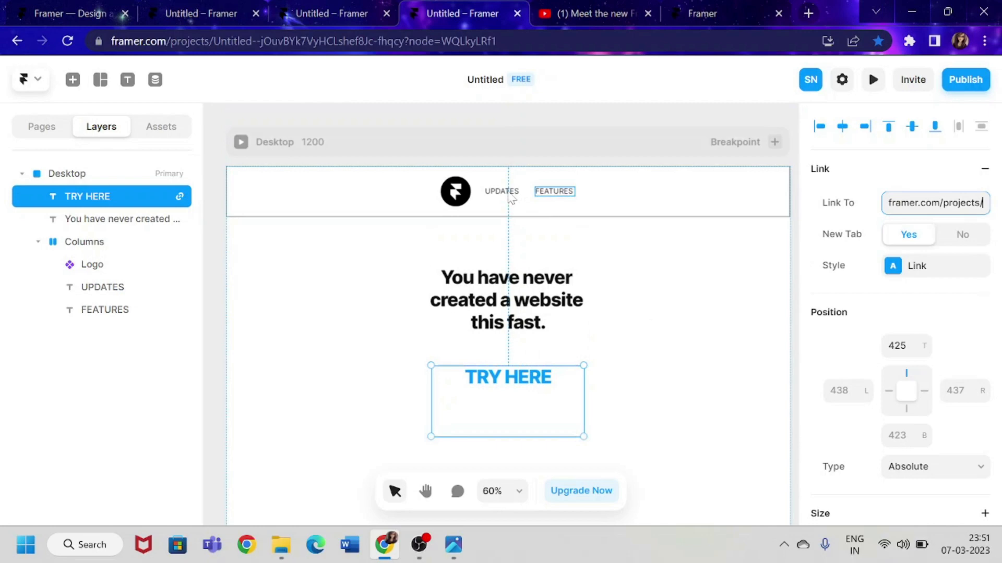
pyautogui.click(495, 300)
pyautogui.scroll(-3, 574, 348)
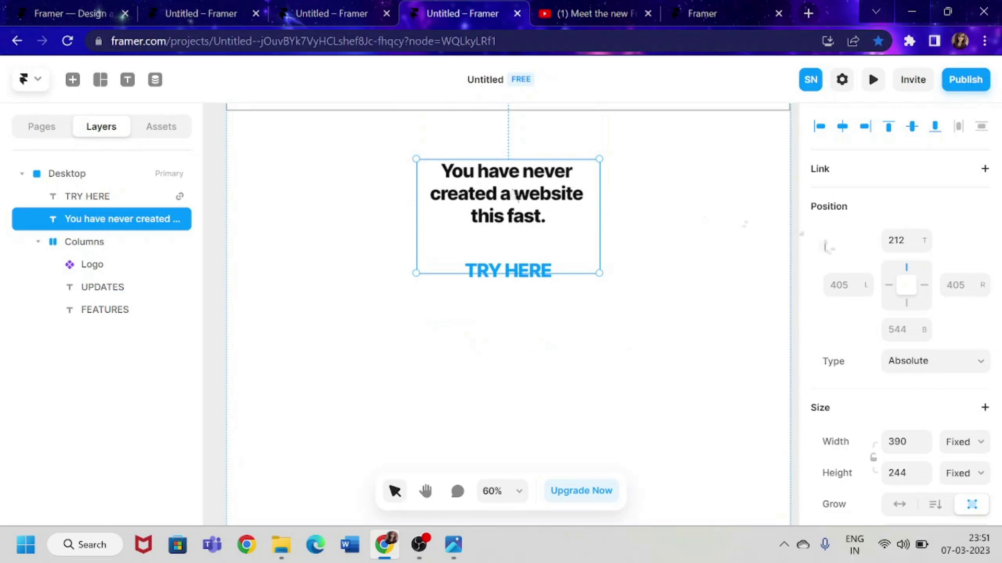
pyautogui.scroll(-6, 871, 417)
pyautogui.scroll(5, 851, 282)
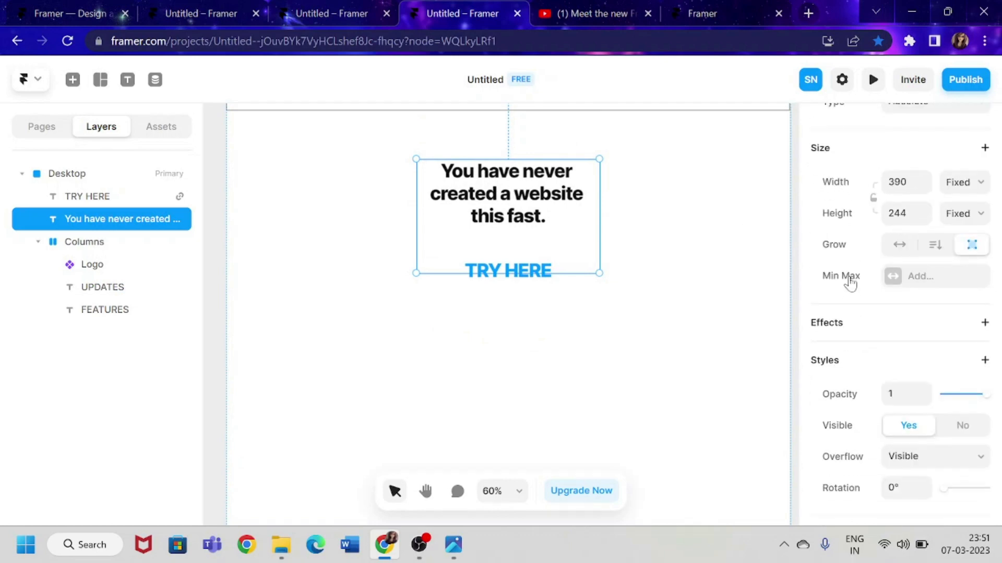
pyautogui.scroll(-8, 853, 282)
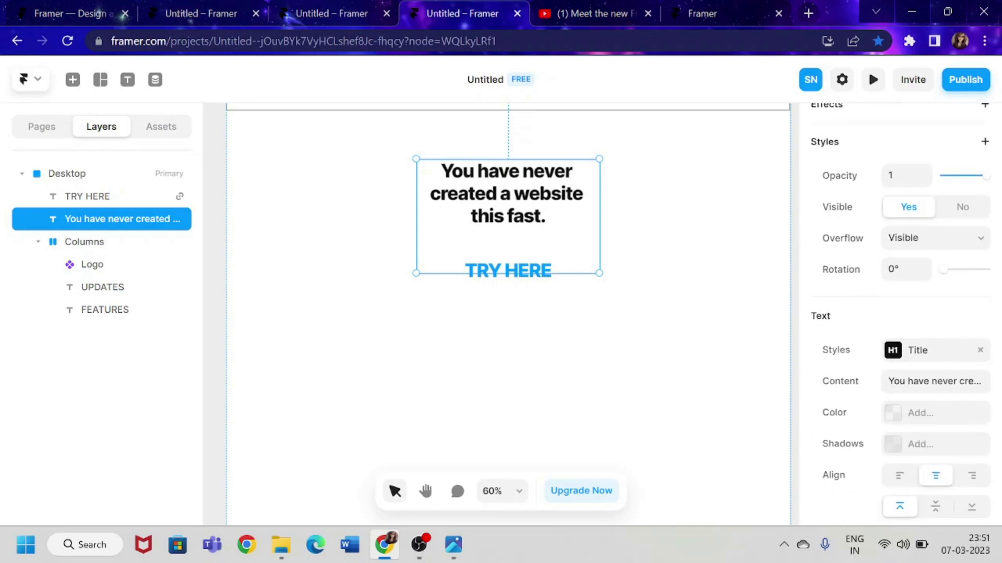
pyautogui.scroll(3, 850, 349)
pyautogui.rightClick(913, 345)
pyautogui.click(864, 226)
pyautogui.click(985, 225)
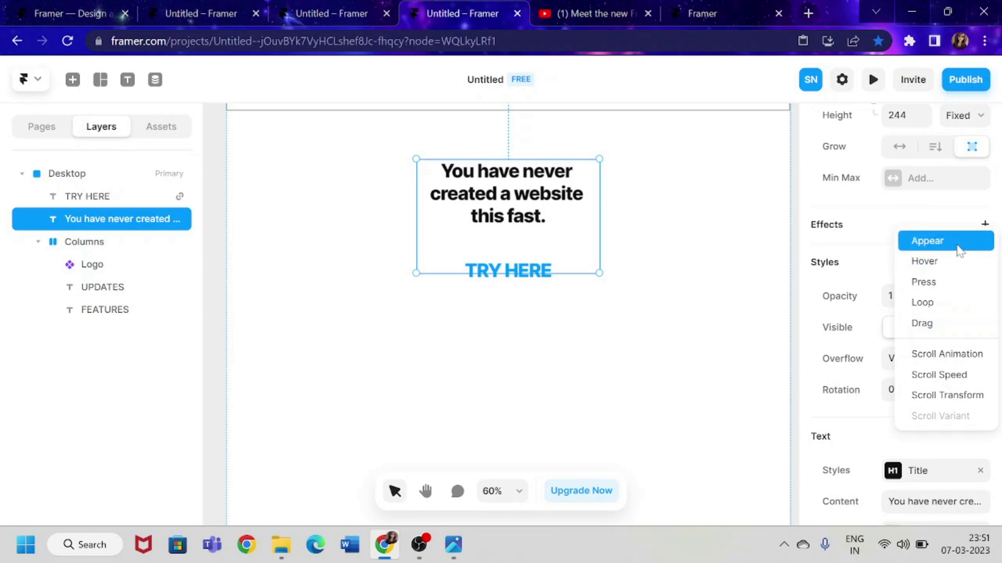
pyautogui.click(958, 246)
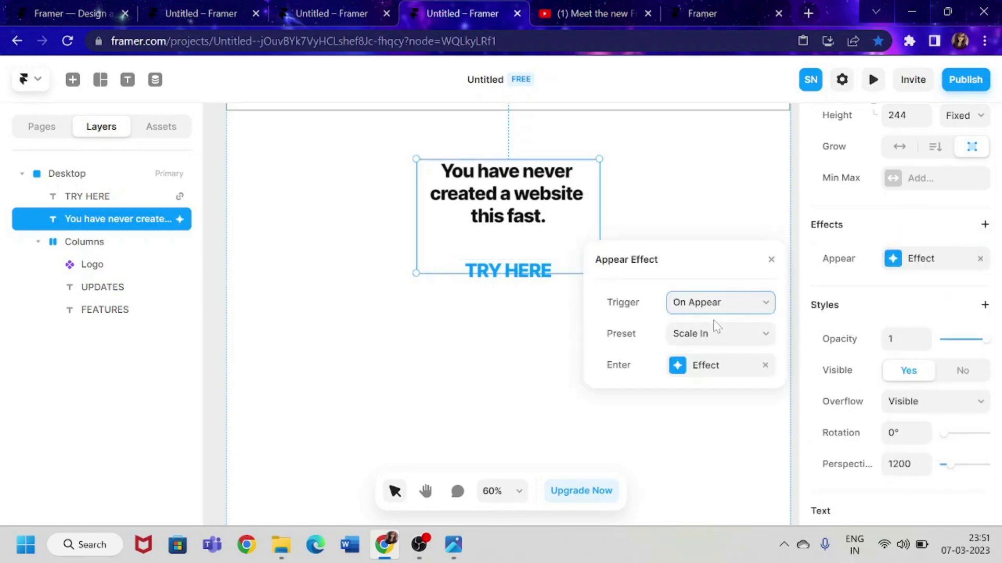
# Set the delay of the heading's enter effect Spring transition to 0.4 s and close the effect settings
pyautogui.click(707, 365)
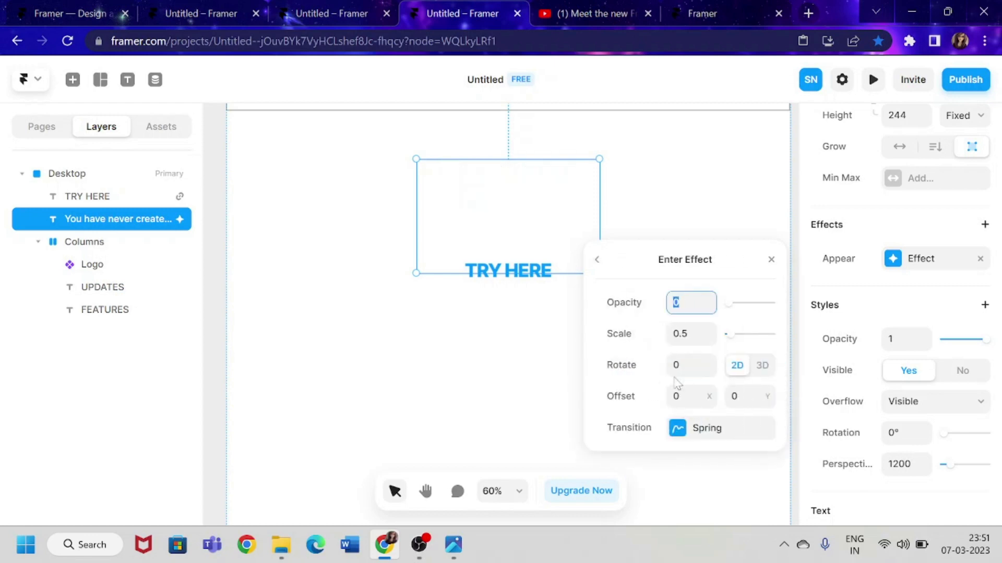
pyautogui.click(702, 431)
pyautogui.click(730, 465)
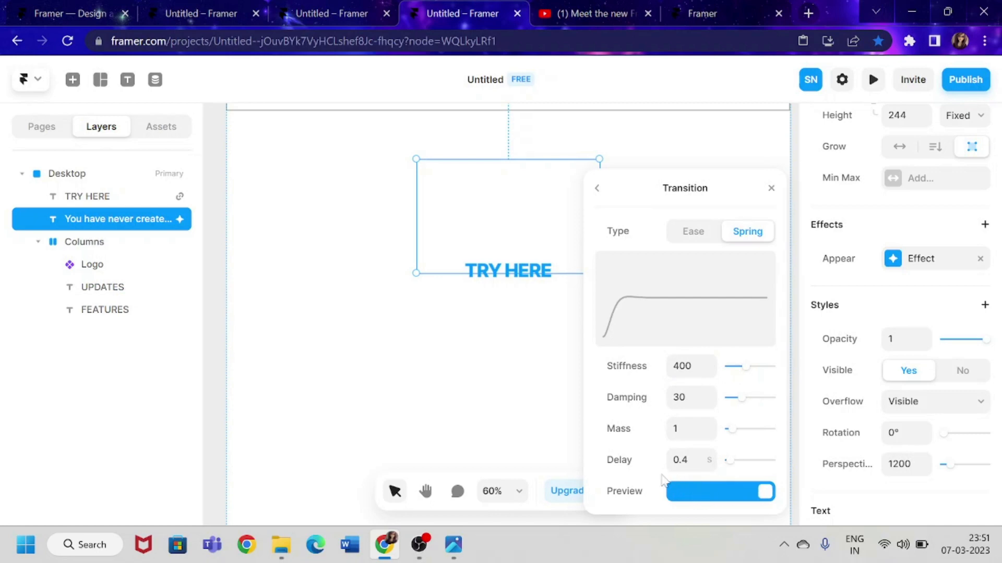
pyautogui.click(552, 418)
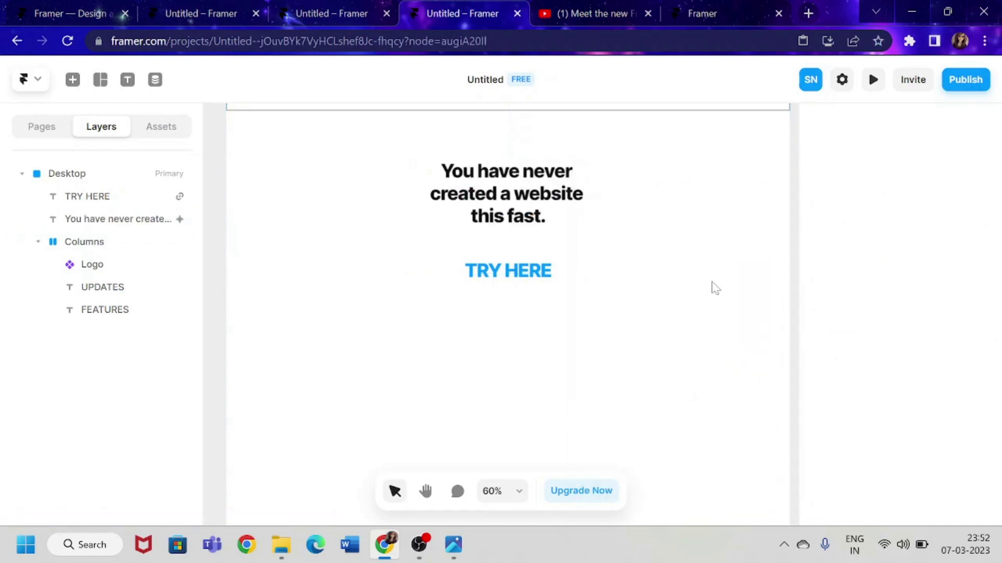
# Copy the heading's Appear effect and paste it onto the TRY HERE text
pyautogui.click(528, 225)
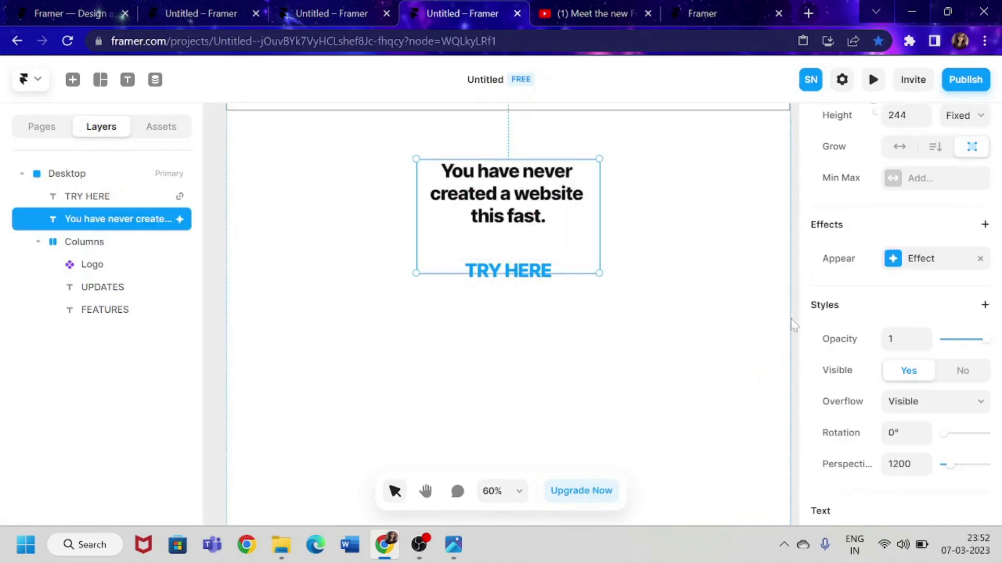
pyautogui.rightClick(948, 267)
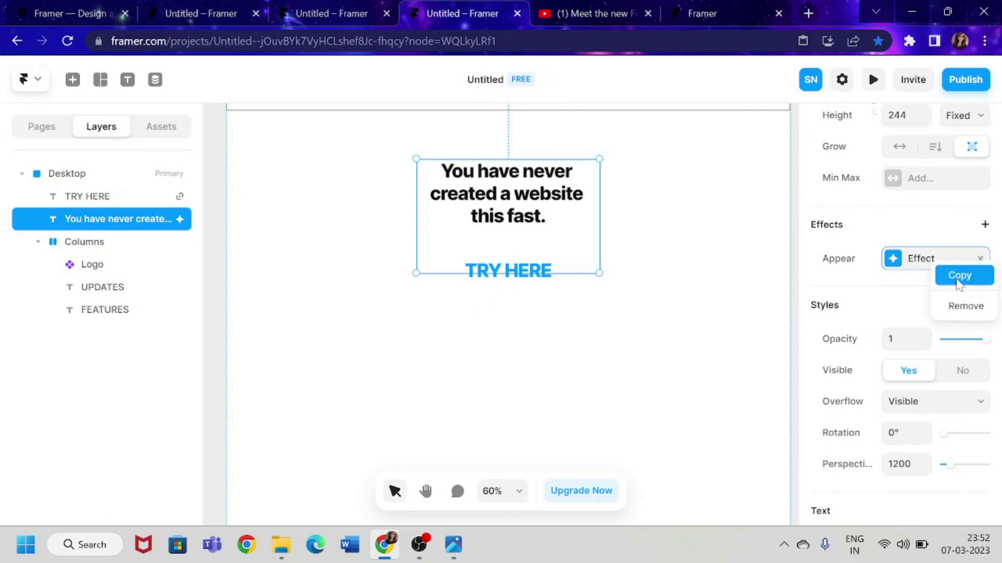
pyautogui.click(959, 277)
pyautogui.click(520, 284)
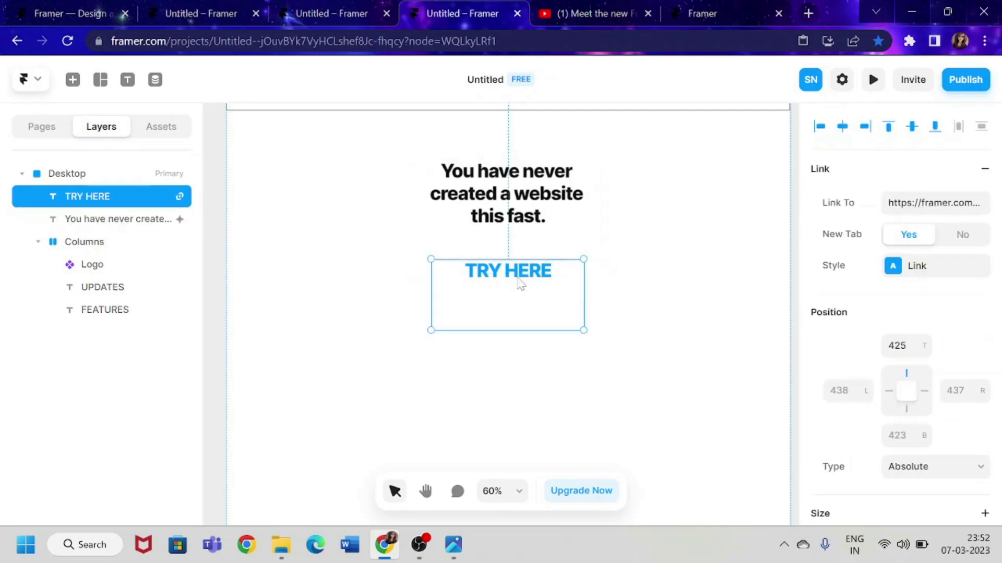
pyautogui.rightClick(562, 278)
pyautogui.moveTo(599, 282)
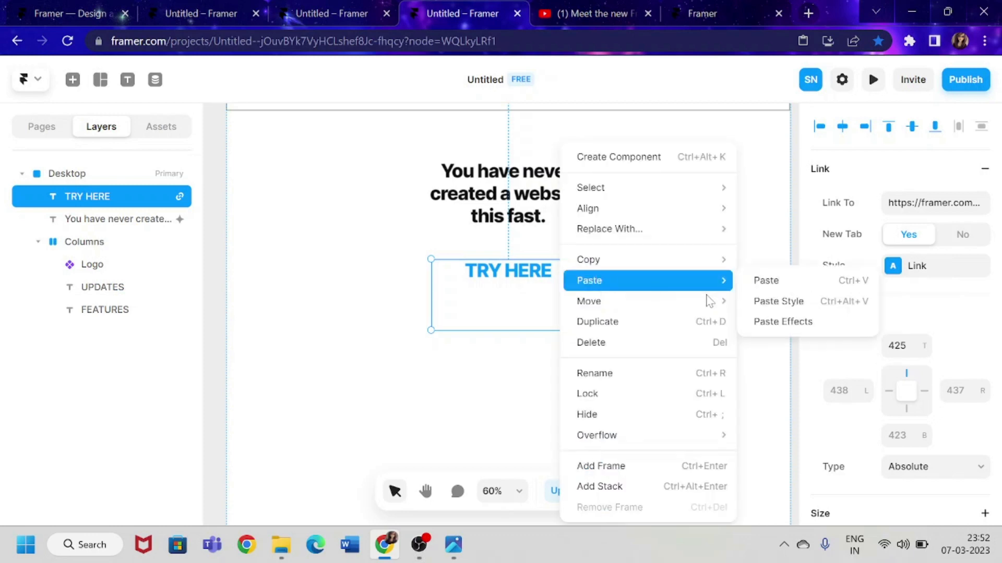
pyautogui.click(759, 322)
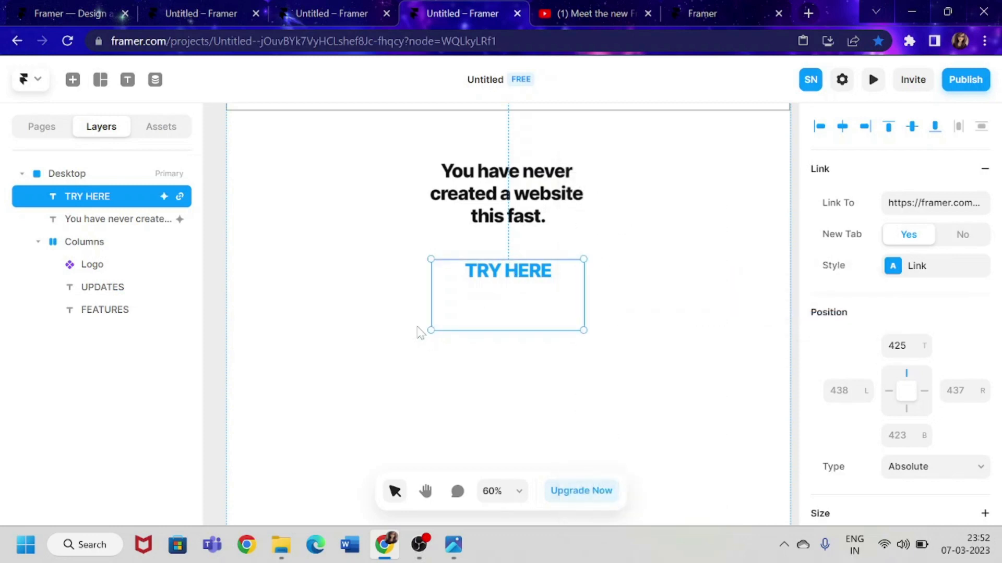
# Preview the Desktop page to check the heading and TRY HERE animations, and close the preview
pyautogui.scroll(5, 418, 332)
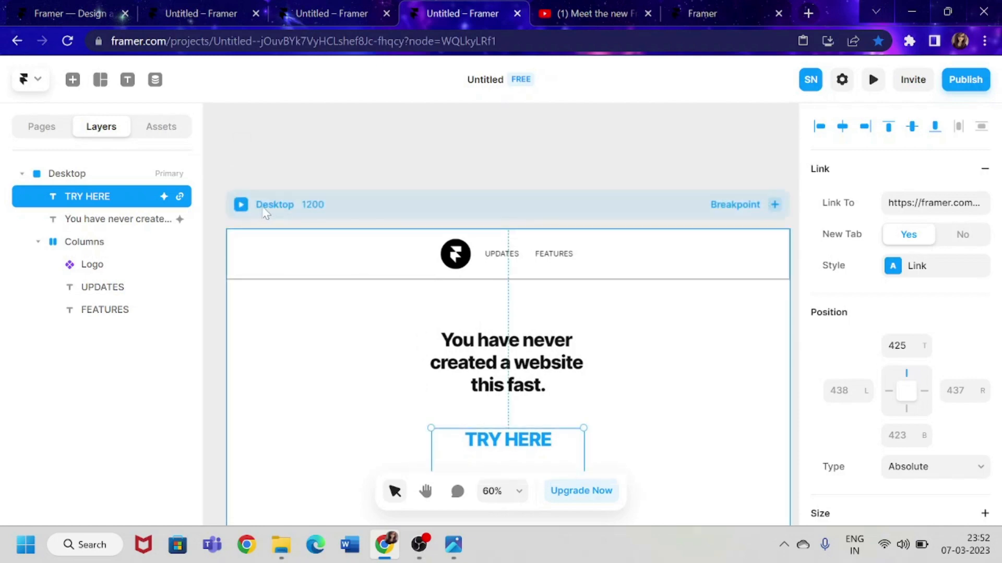
pyautogui.click(240, 205)
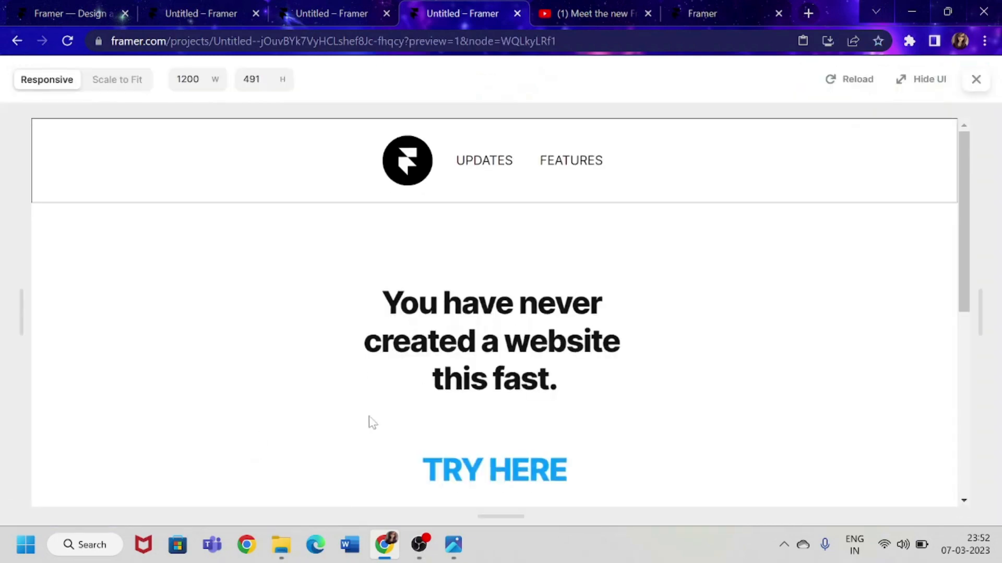
pyautogui.scroll(-1, 365, 417)
pyautogui.scroll(-1, 386, 410)
pyautogui.scroll(2, 398, 407)
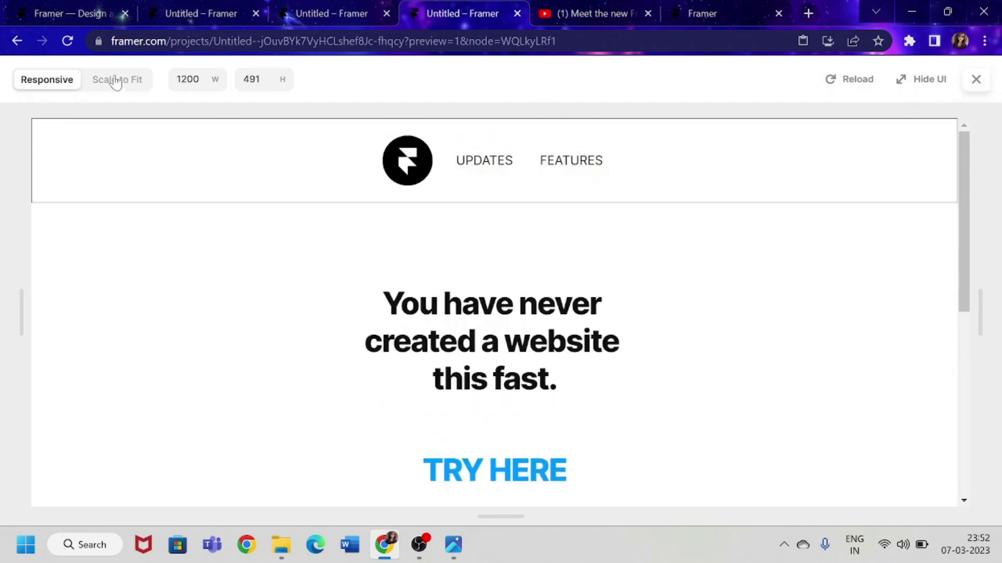
pyautogui.click(976, 79)
# Insert a YouTube video element and move it onto the Desktop page directly below the TRY HERE text
pyautogui.scroll(-5, 455, 363)
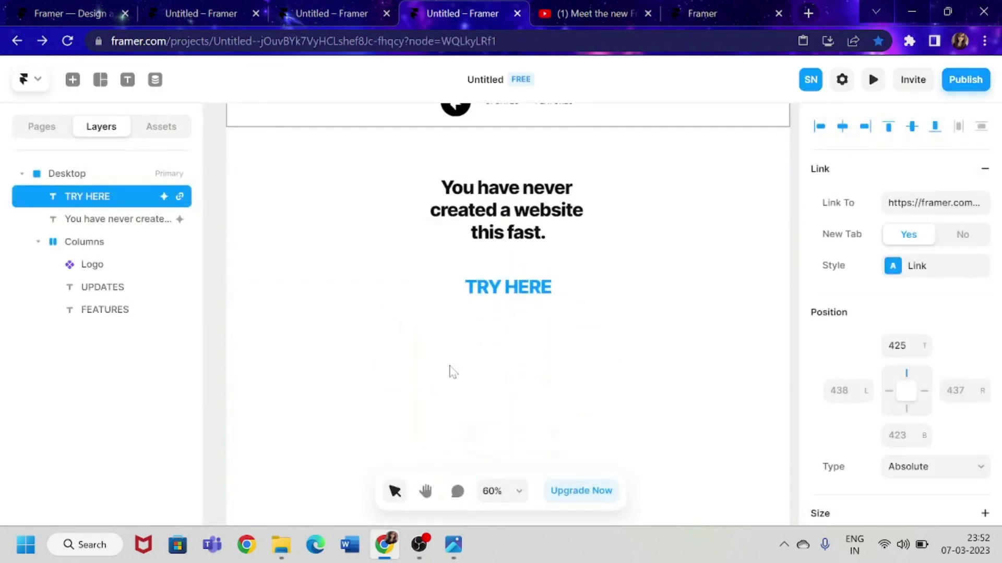
pyautogui.scroll(1, 459, 293)
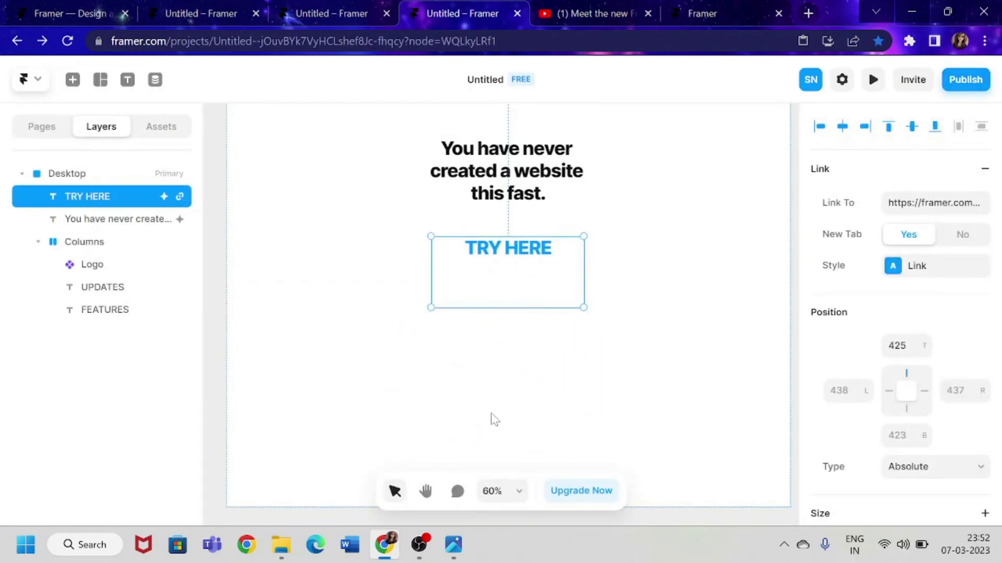
pyautogui.click(73, 79)
pyautogui.moveTo(87, 338)
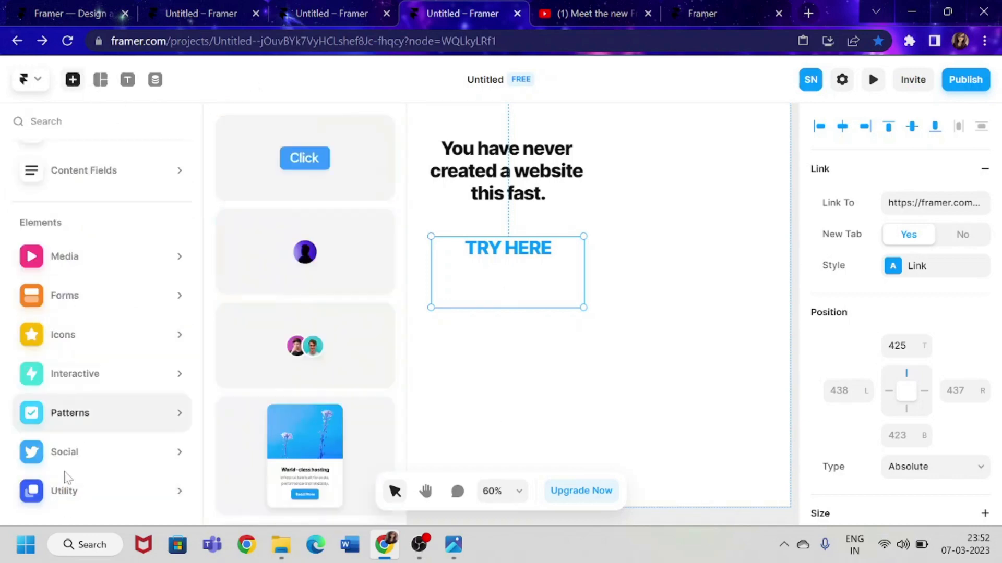
pyautogui.moveTo(70, 273)
pyautogui.click(353, 323)
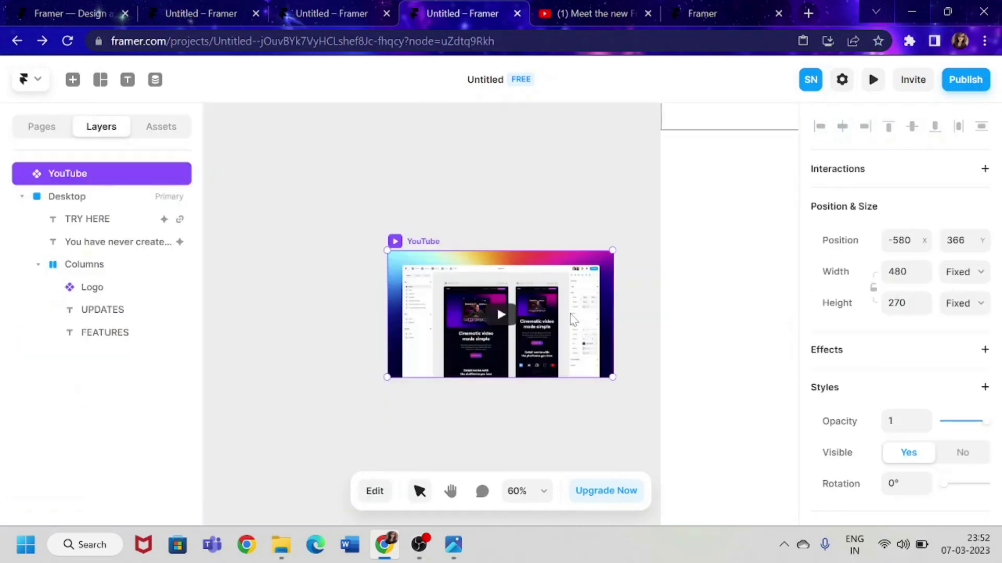
pyautogui.moveTo(550, 320); pyautogui.dragTo(694, 389)
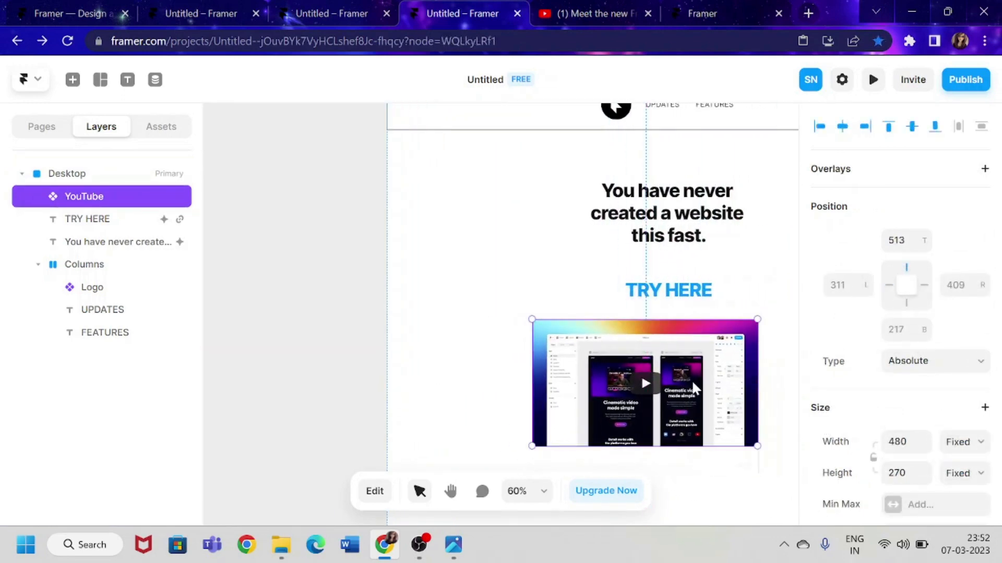
# Align the YouTube video horizontally in the middle of the page
pyautogui.hscroll(5, 366, 271)
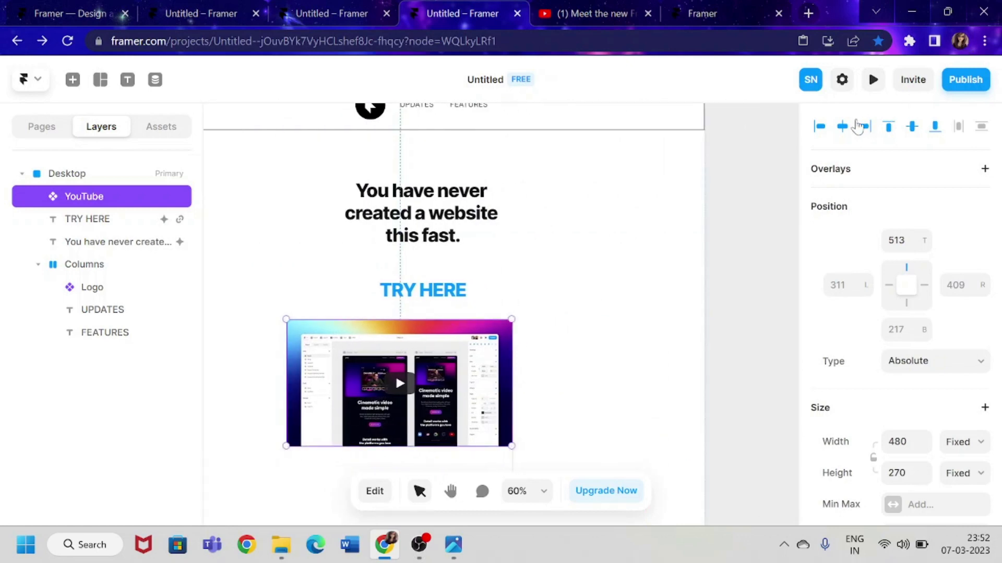
pyautogui.click(843, 128)
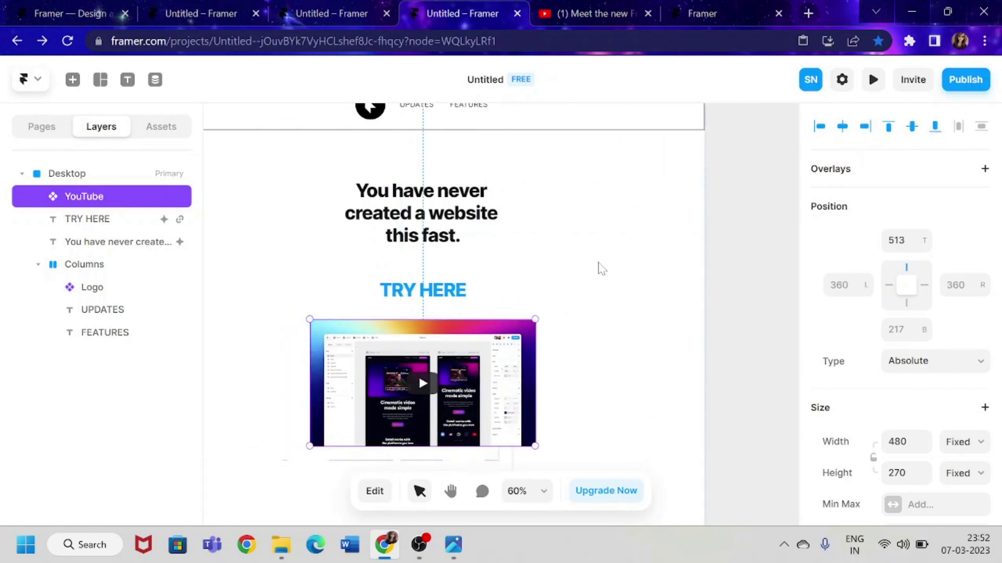
pyautogui.hscroll(-2, 680, 252)
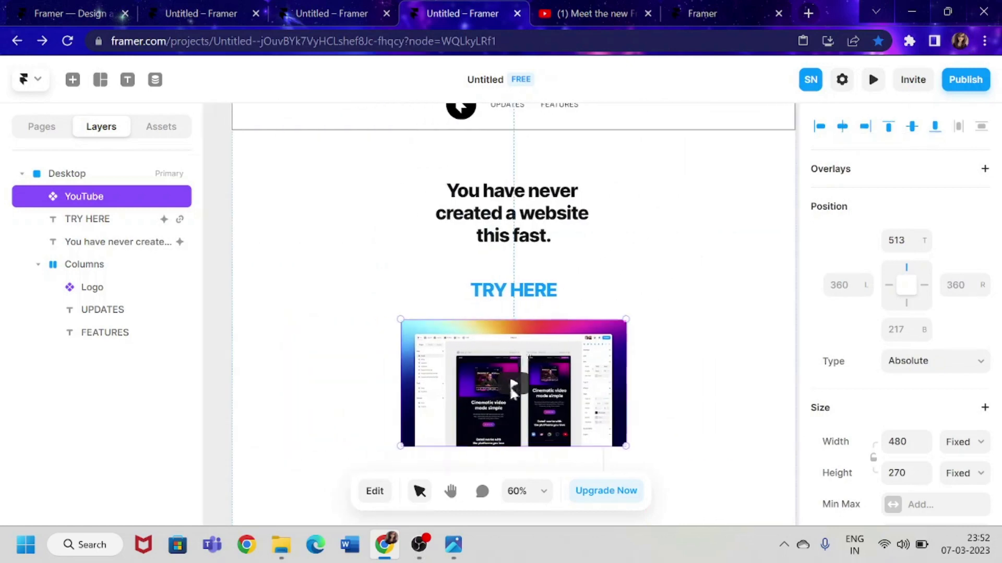
# Paste the copied Appear effect onto the YouTube video
pyautogui.scroll(-2, 540, 395)
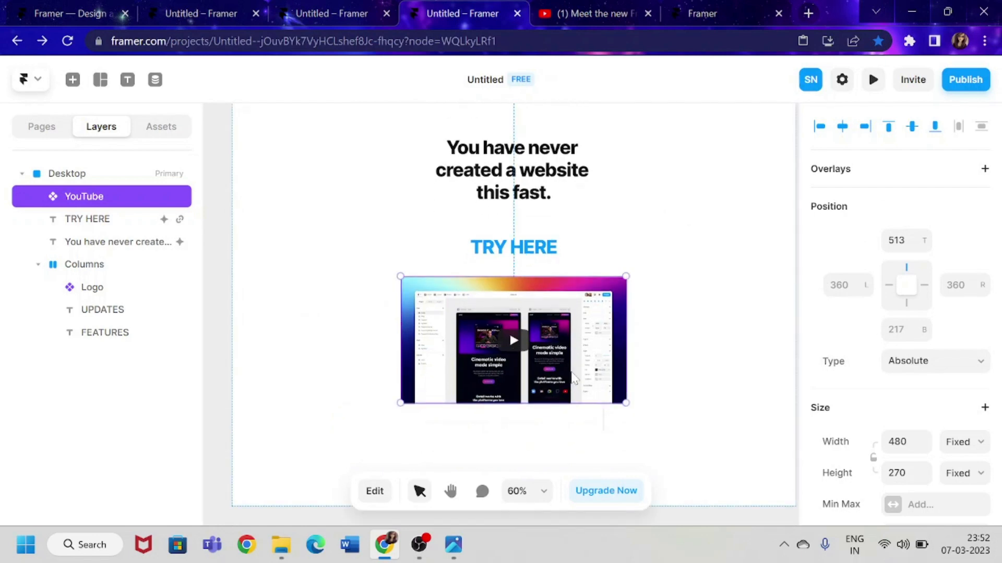
pyautogui.rightClick(573, 365)
pyautogui.moveTo(613, 282)
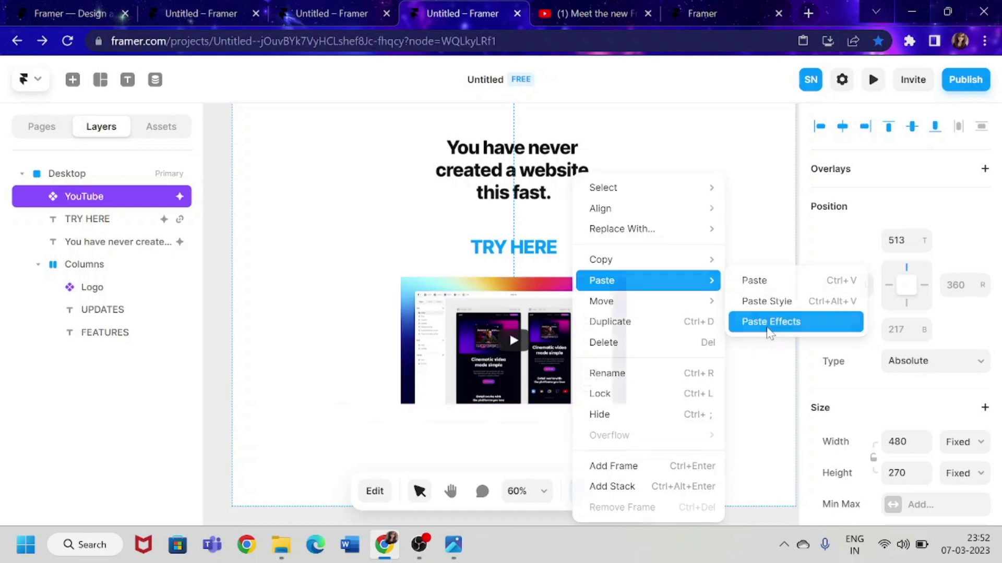
pyautogui.click(746, 324)
# Preview the Desktop page and examine the animated heading, TRY HERE link and YouTube video
pyautogui.scroll(3, 568, 223)
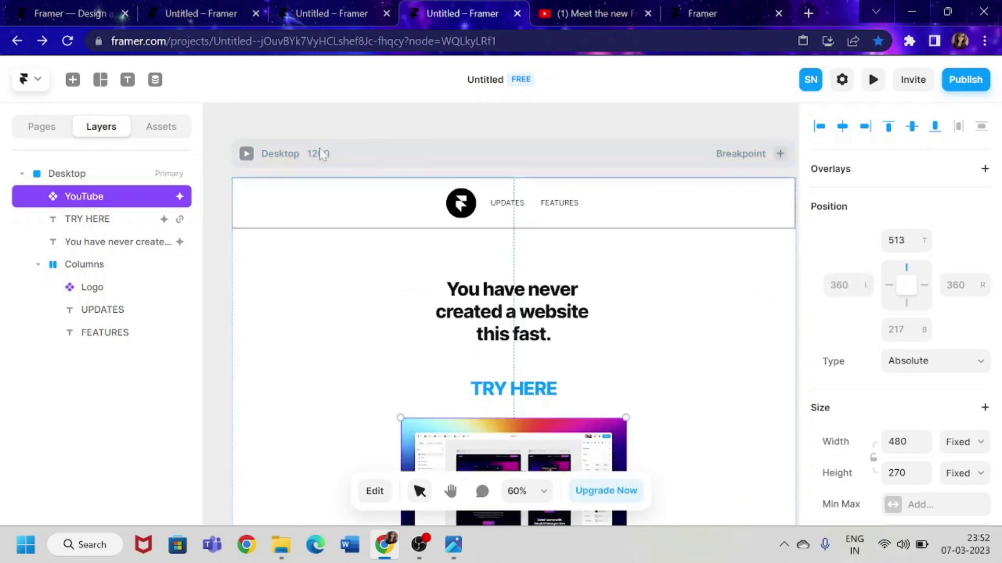
pyautogui.click(246, 154)
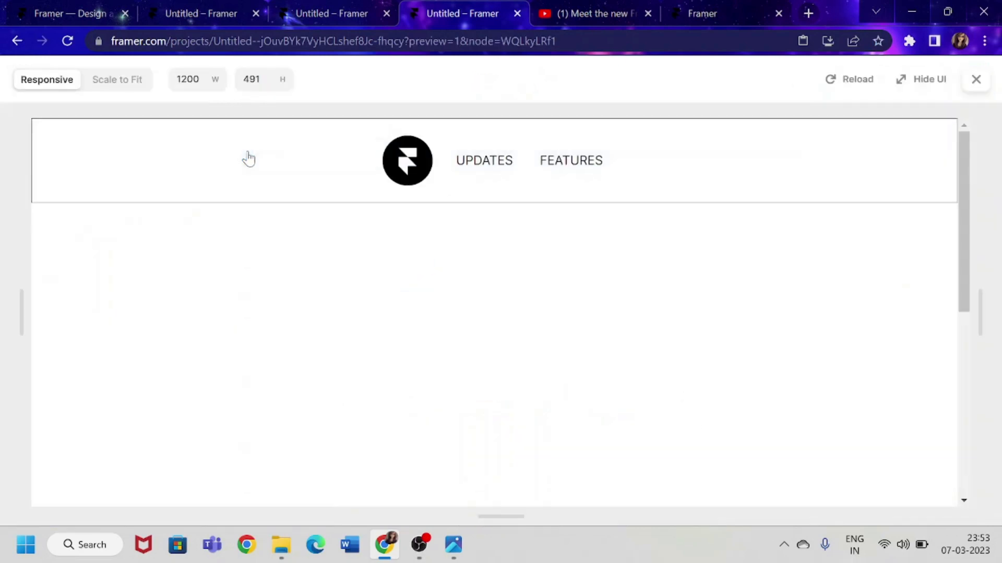
pyautogui.scroll(-5, 246, 156)
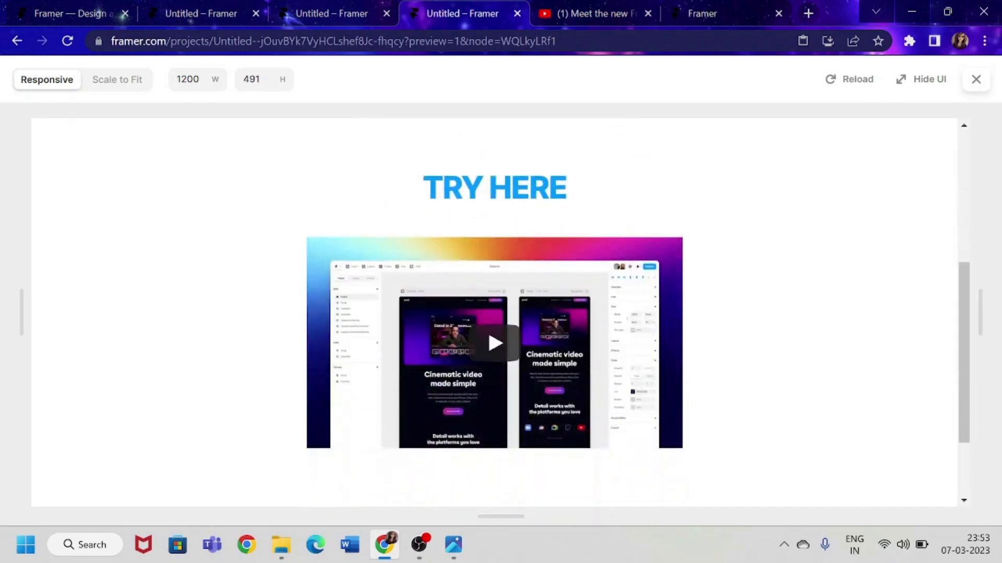
# Play and pause the embedded YouTube video in the preview, and return to the editor
pyautogui.click(497, 342)
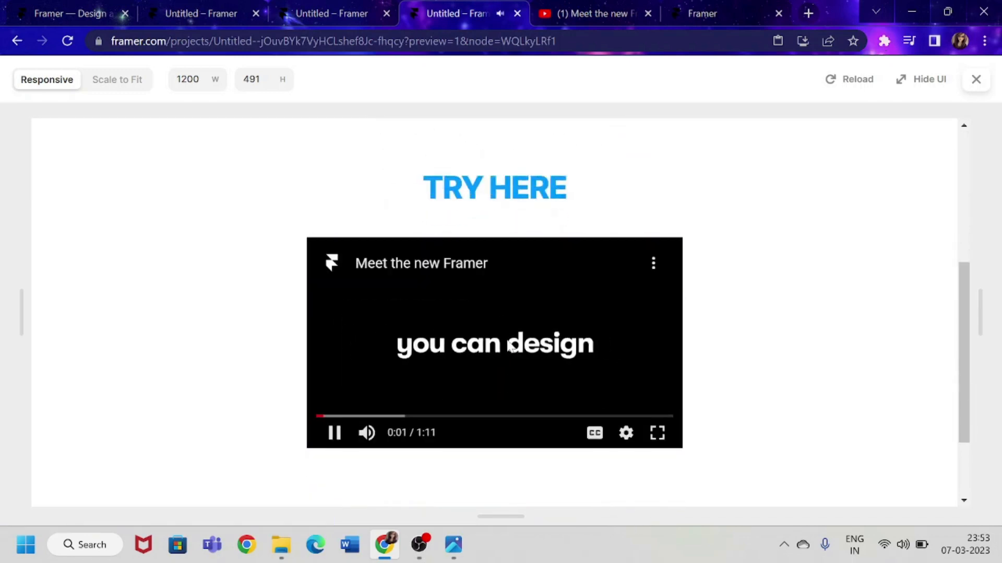
pyautogui.click(511, 348)
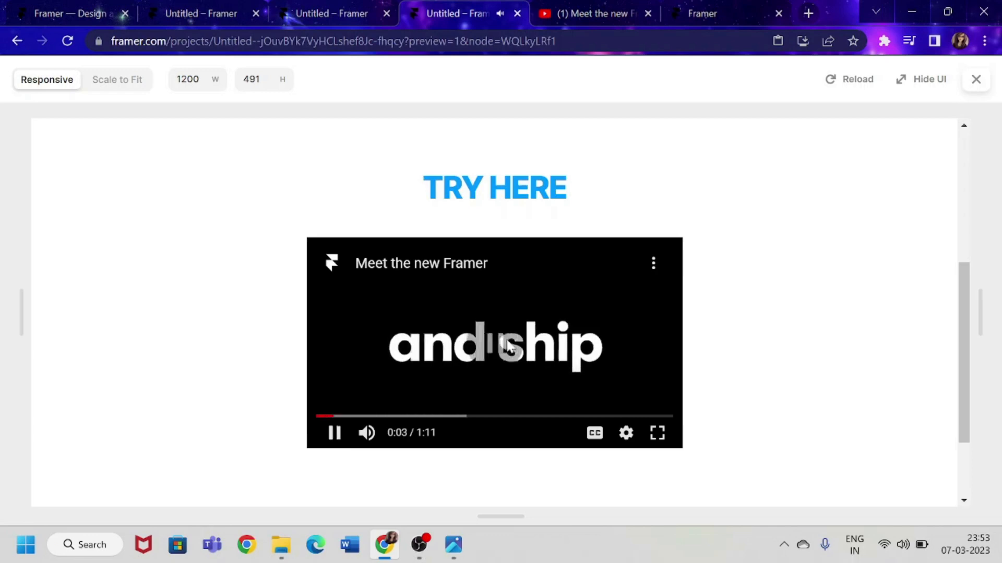
pyautogui.scroll(5, 510, 347)
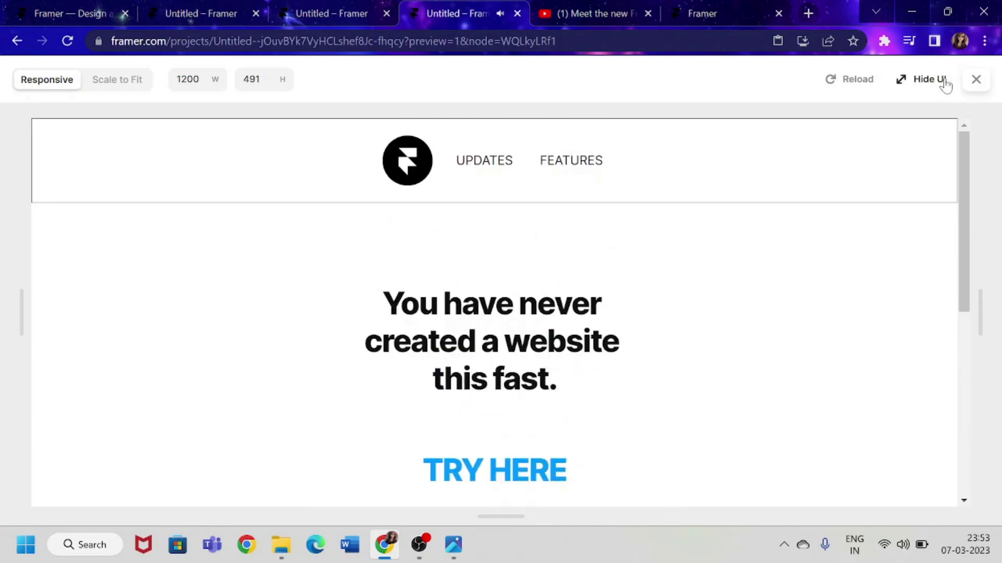
pyautogui.click(975, 79)
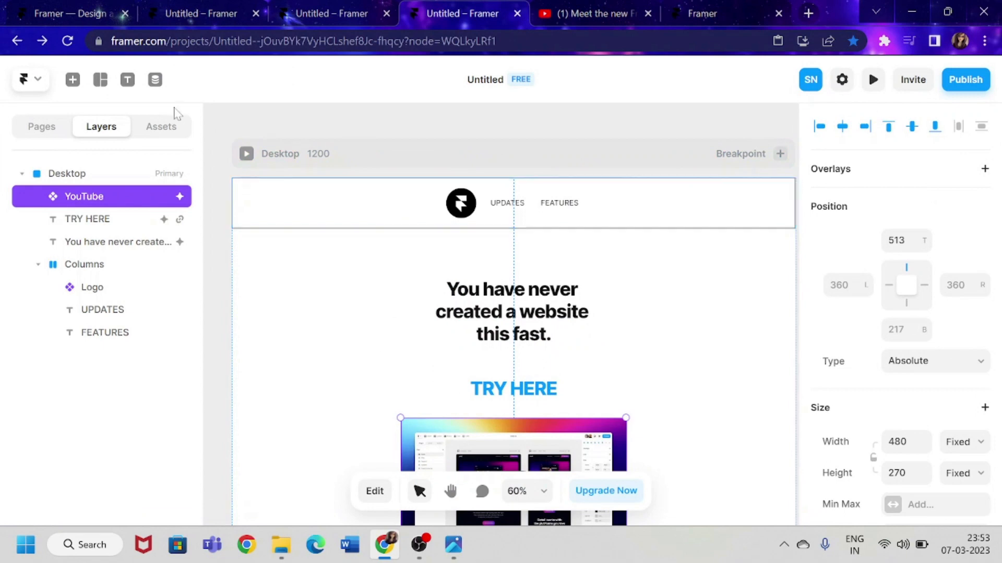
pyautogui.click(164, 90)
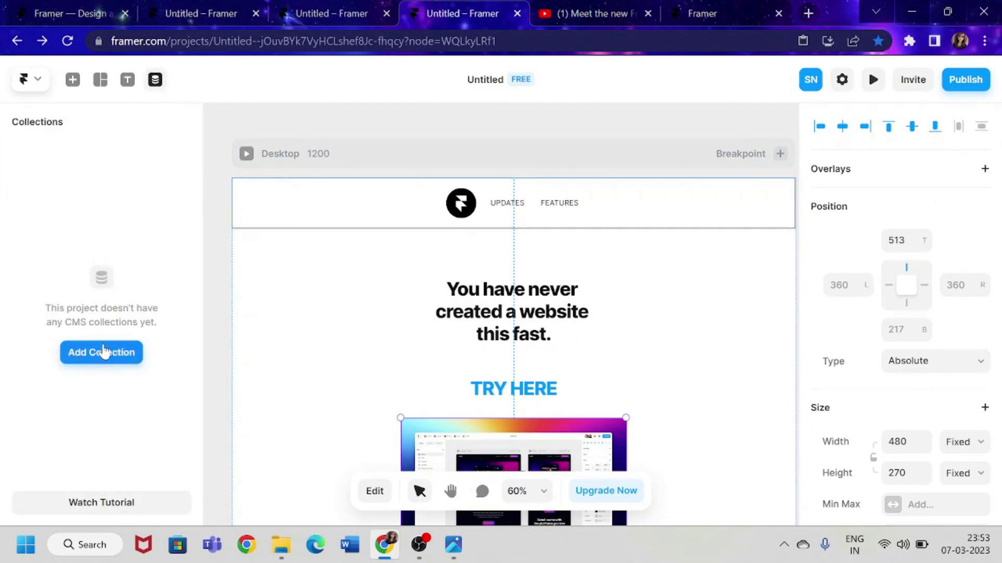
pyautogui.click(73, 80)
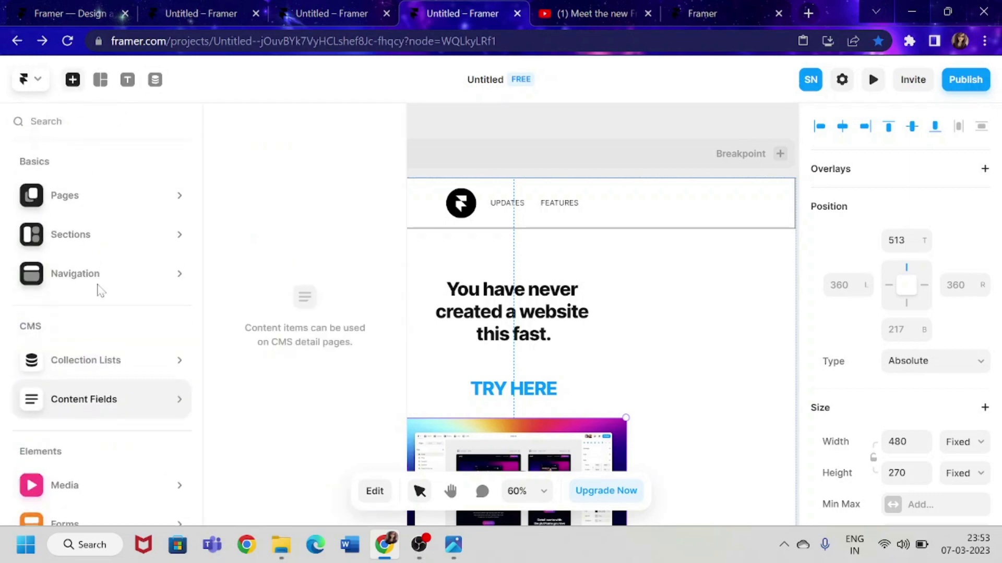
pyautogui.moveTo(59, 203)
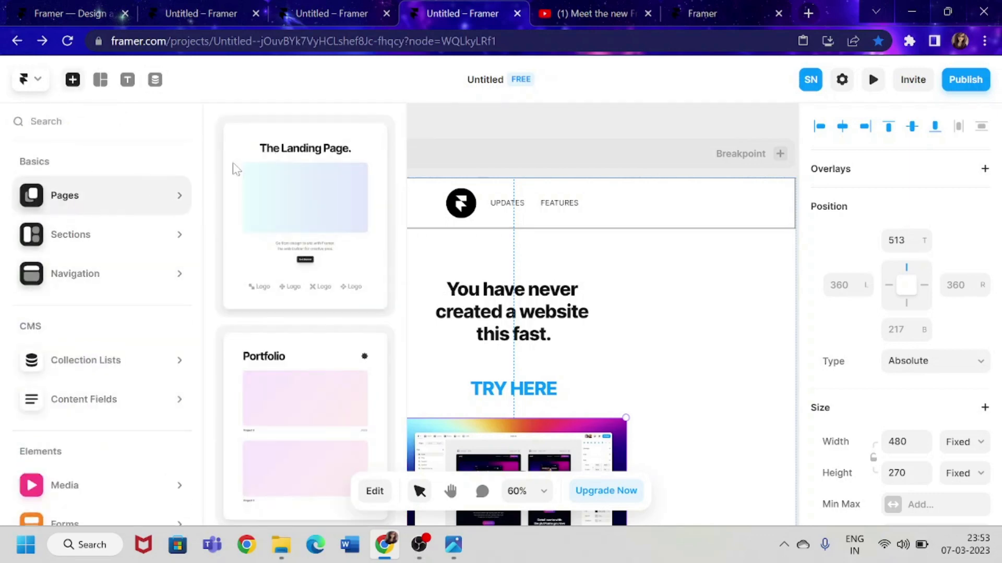
pyautogui.click(482, 137)
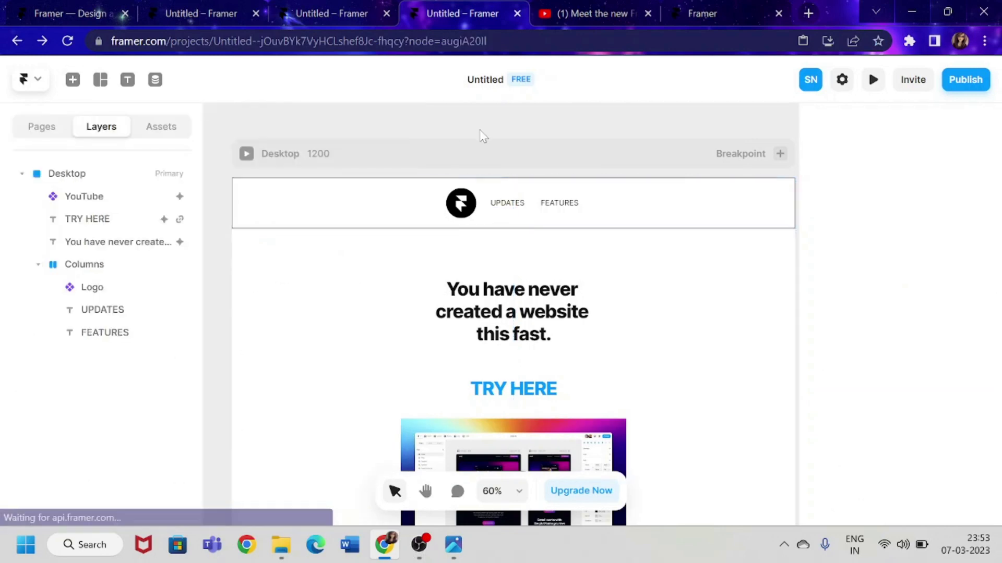
# Add a new web page with the default path /page and reopen the Home page
pyautogui.click(36, 131)
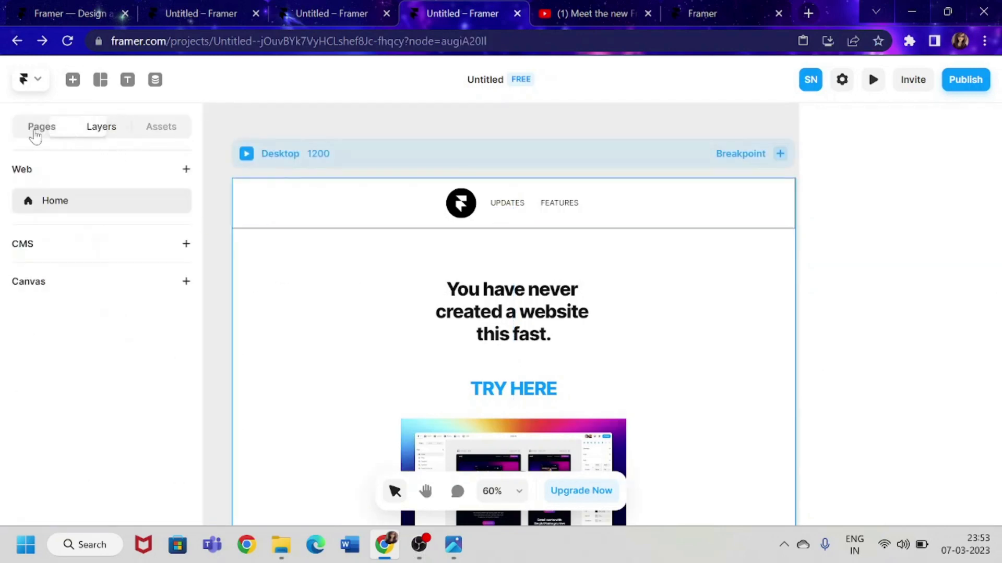
pyautogui.click(187, 169)
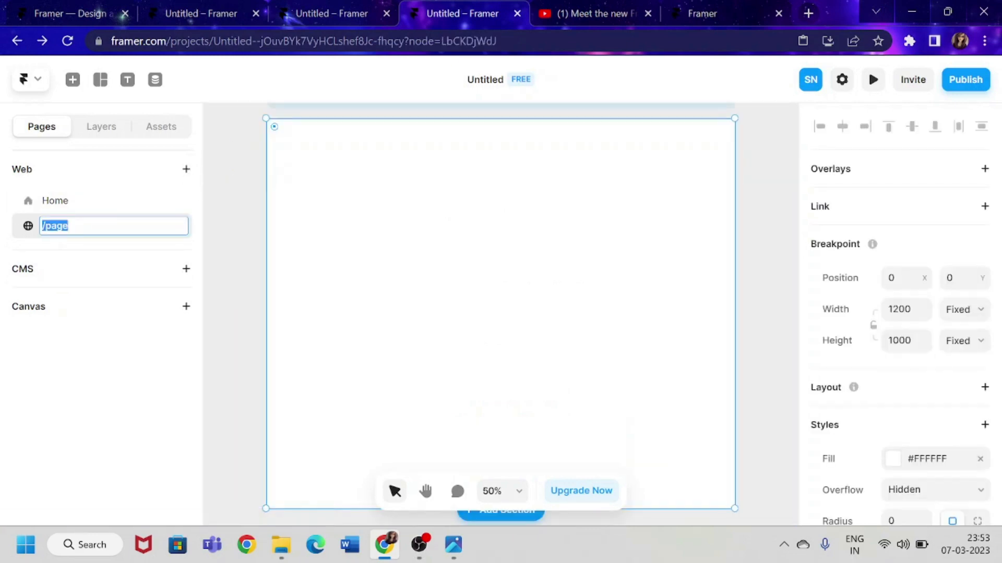
pyautogui.press('Right')
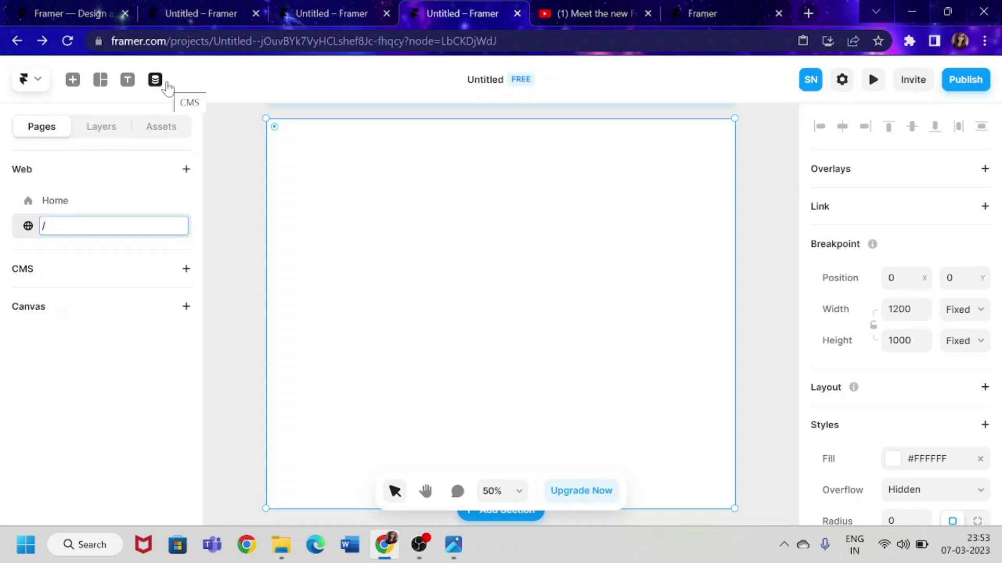
pyautogui.click(156, 198)
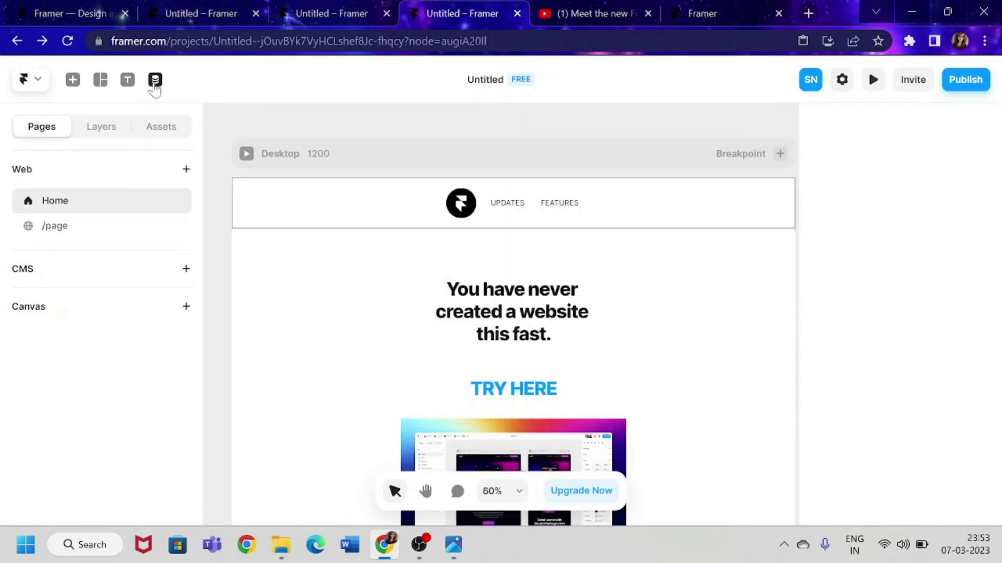
# Add the sample Blog collection to the CMS and return to the /blog page, dismissing the sample introduction
pyautogui.click(155, 83)
pyautogui.click(93, 360)
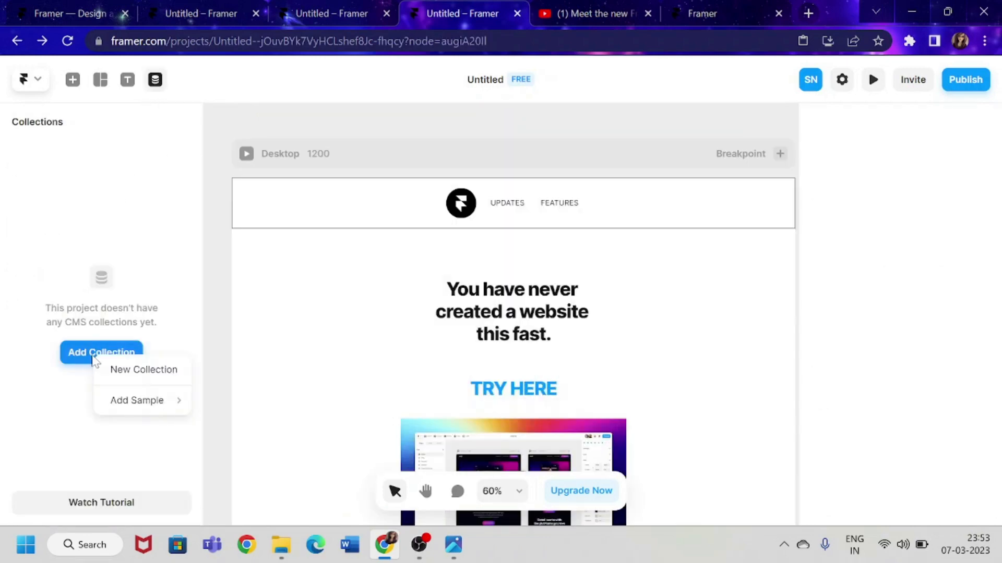
pyautogui.moveTo(152, 400)
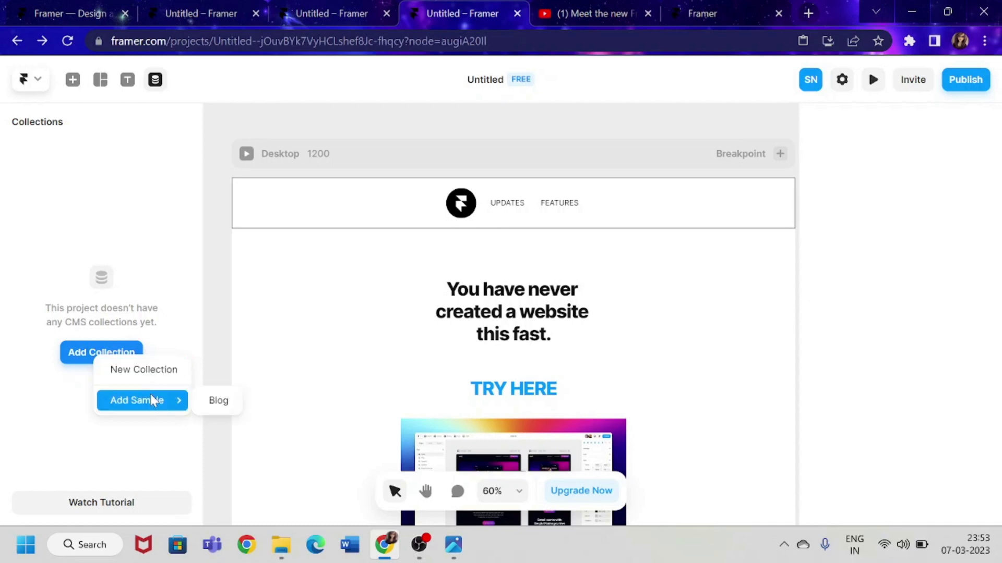
pyautogui.click(214, 401)
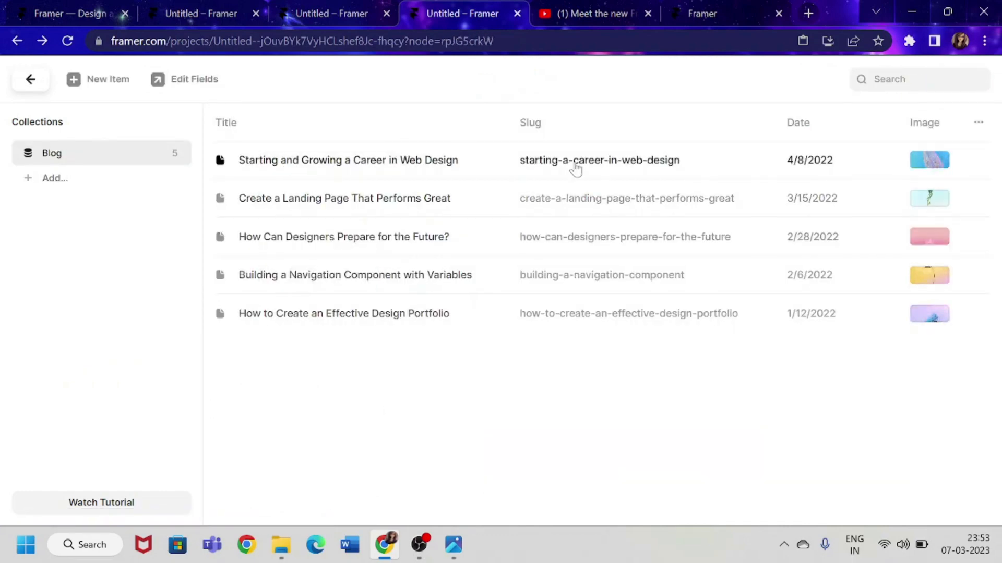
pyautogui.click(32, 79)
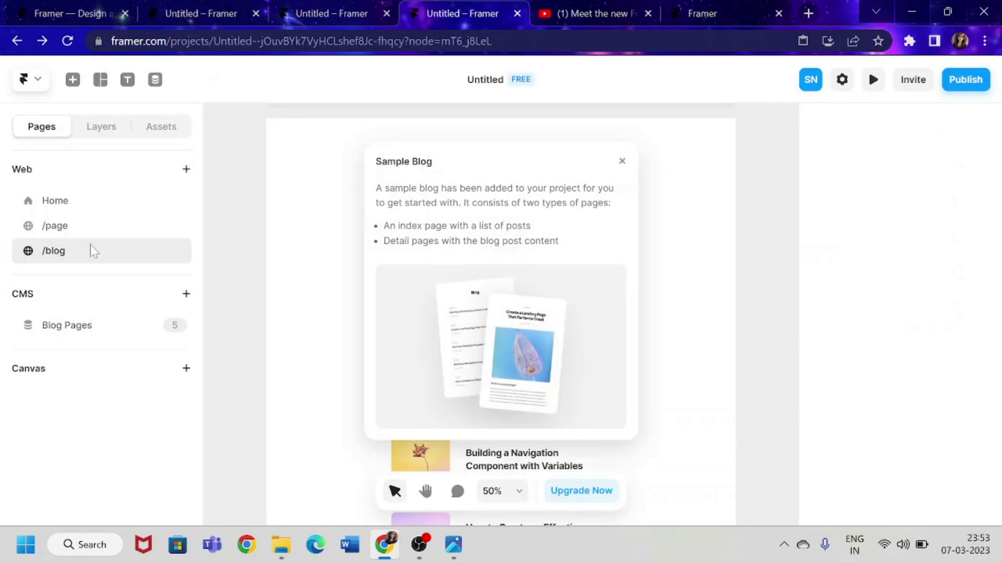
pyautogui.click(624, 163)
# Examine the post list on the /blog page and the link, size, layout and style settings of its first entry
pyautogui.scroll(-2, 478, 358)
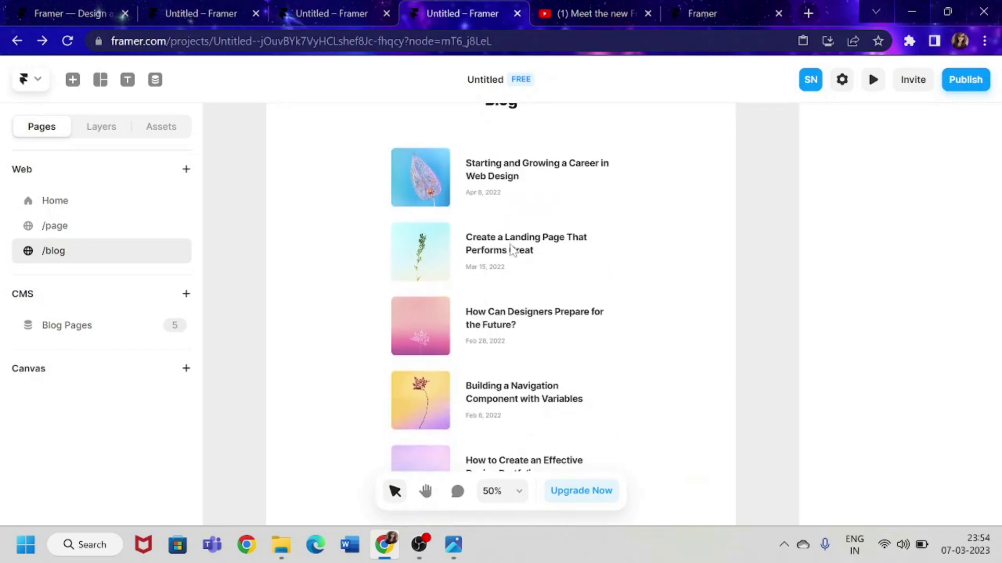
pyautogui.scroll(-4, 512, 250)
pyautogui.scroll(5, 511, 250)
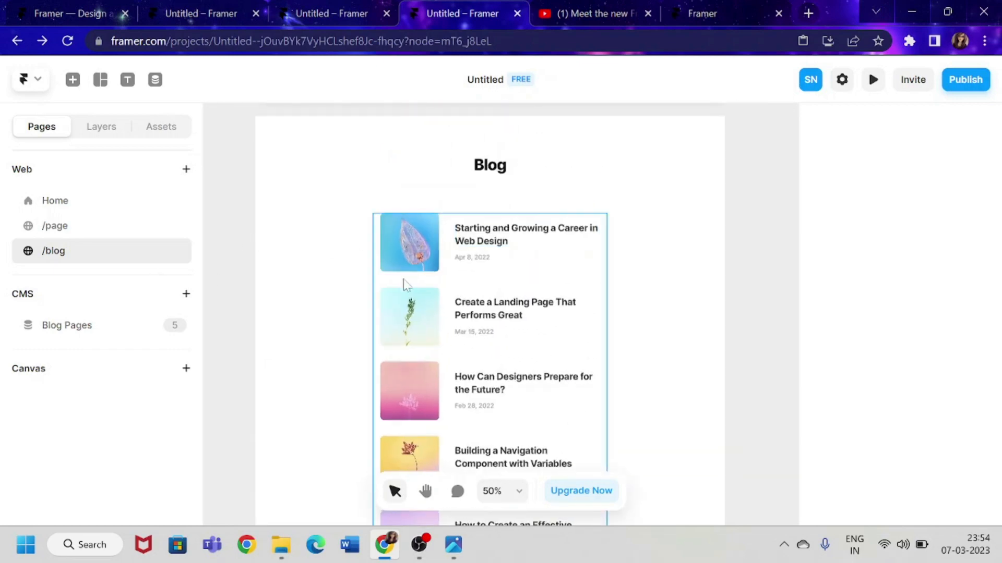
pyautogui.scroll(-3, 407, 313)
pyautogui.scroll(1, 402, 313)
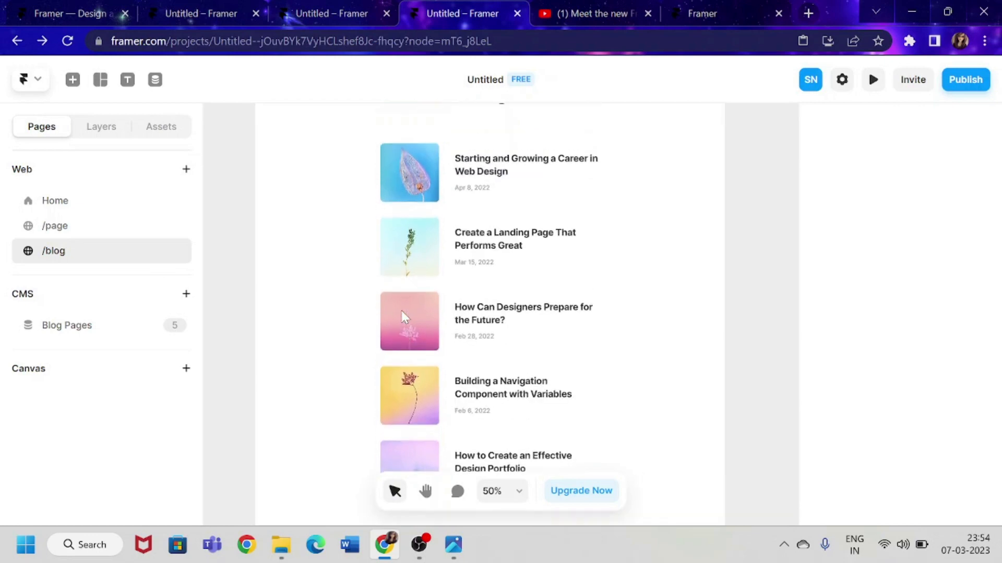
pyautogui.click(454, 177)
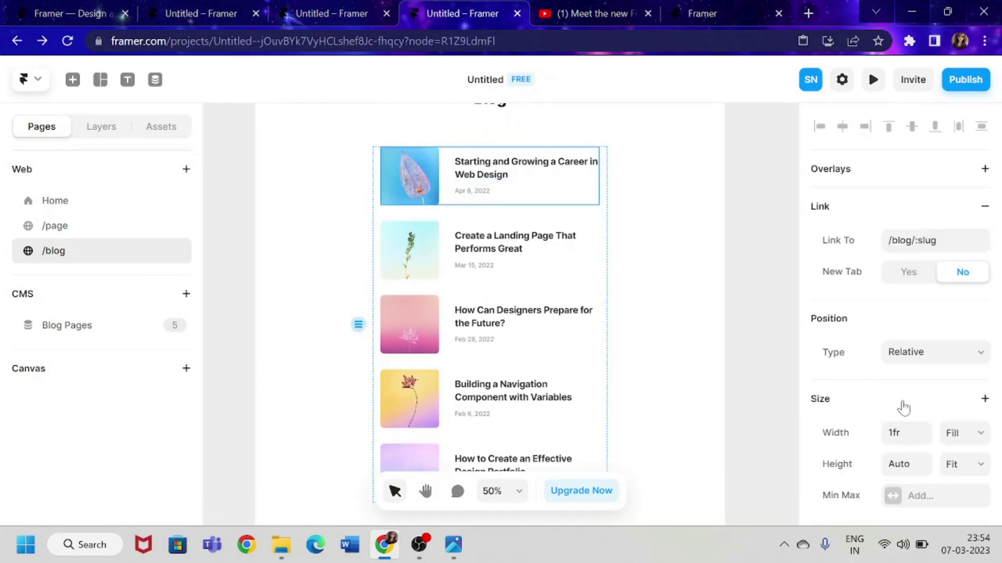
pyautogui.scroll(-6, 903, 405)
pyautogui.scroll(-3, 904, 407)
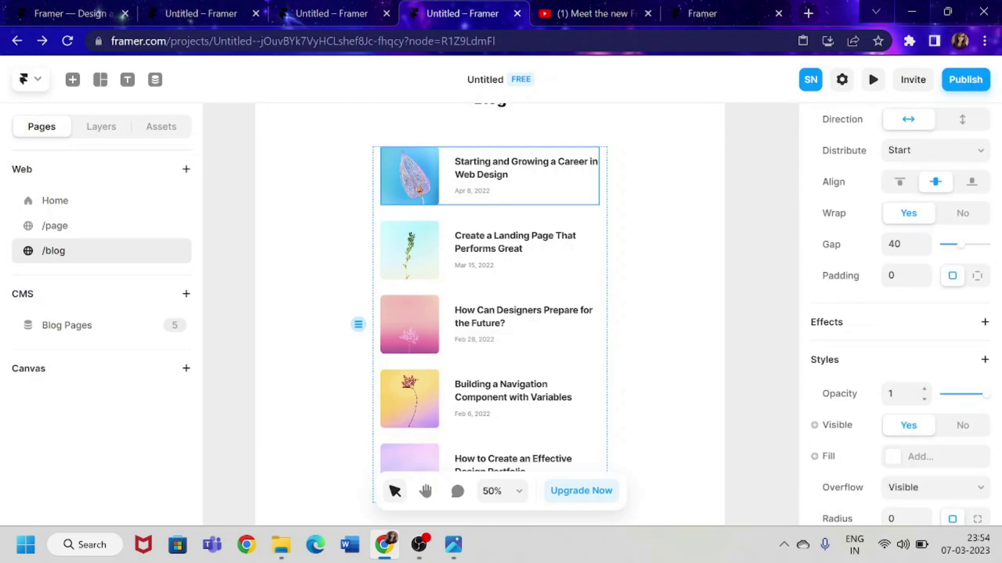
pyautogui.scroll(7, 904, 407)
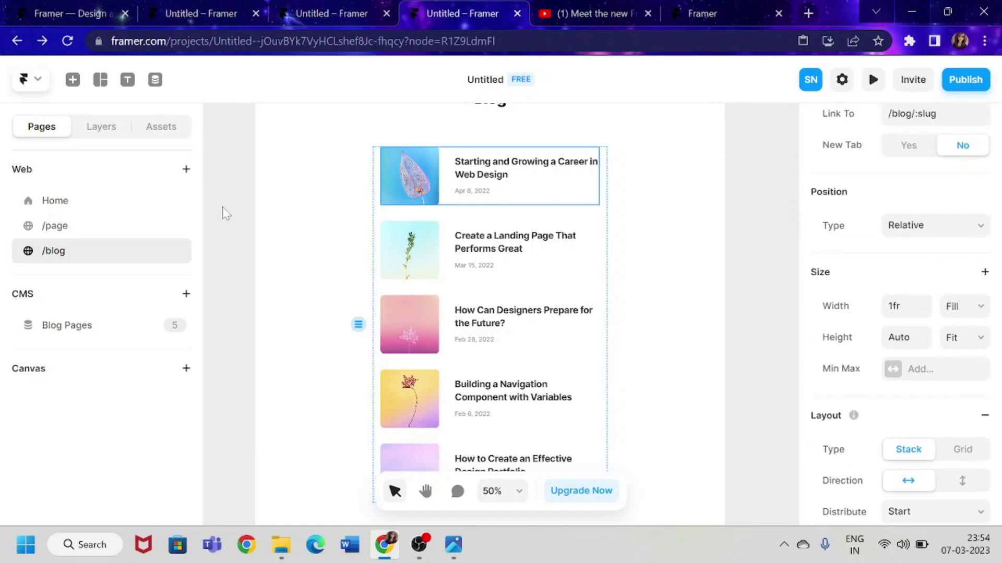
pyautogui.scroll(1, 225, 212)
# Add a plain text field named Category to the Blog collection's fields
pyautogui.click(154, 79)
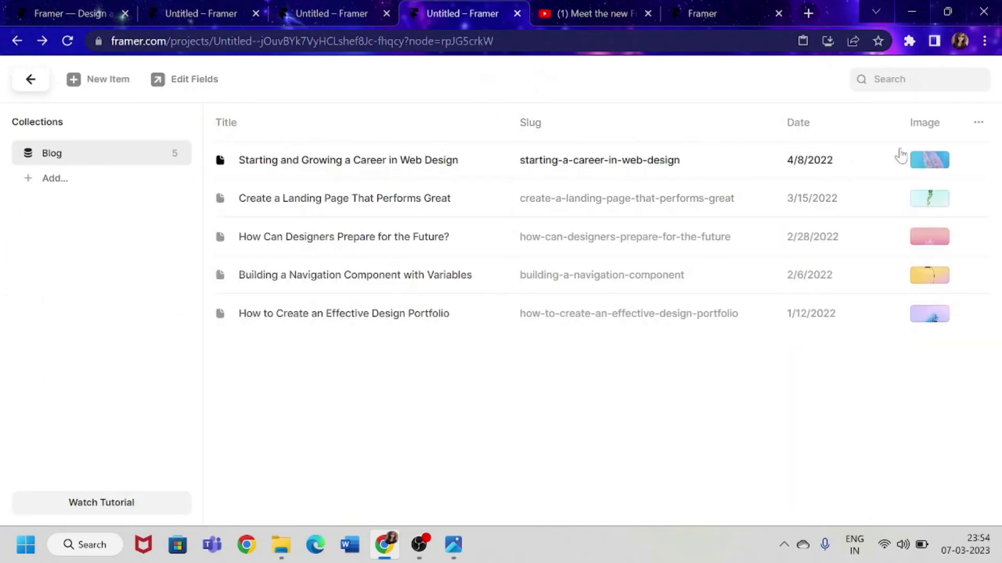
pyautogui.click(229, 125)
pyautogui.click(267, 135)
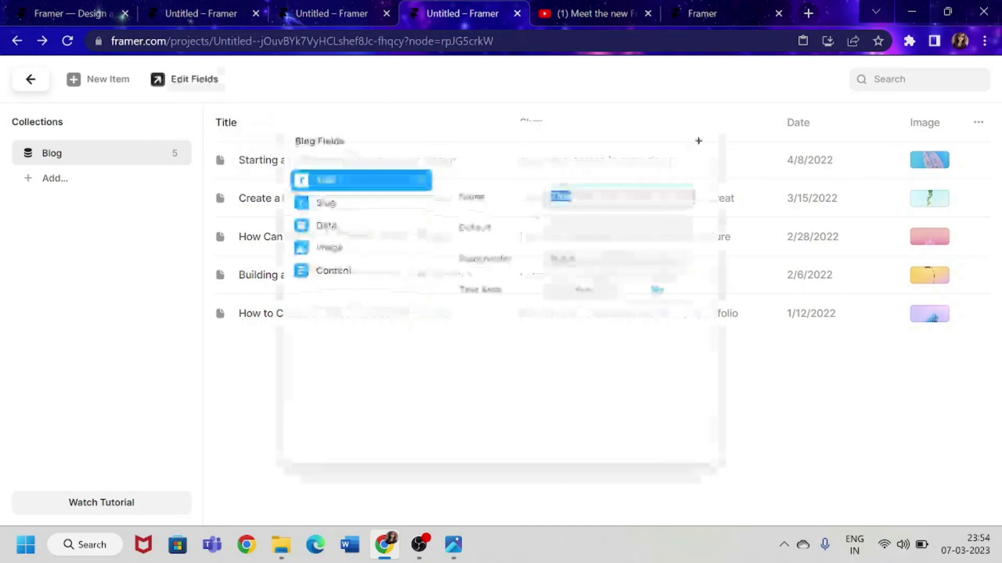
pyautogui.click(702, 146)
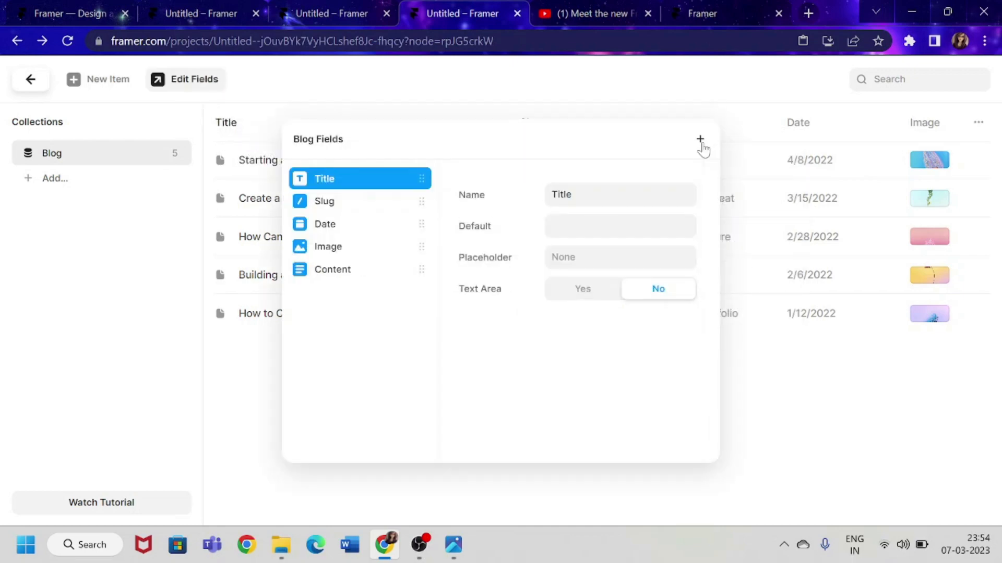
pyautogui.click(702, 148)
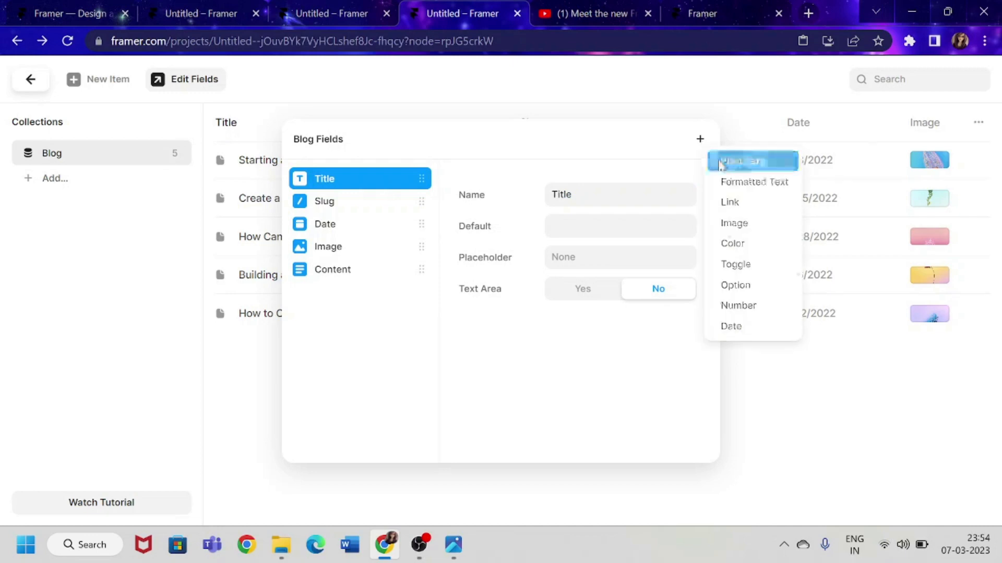
pyautogui.click(716, 161)
pyautogui.press('BackSpace')
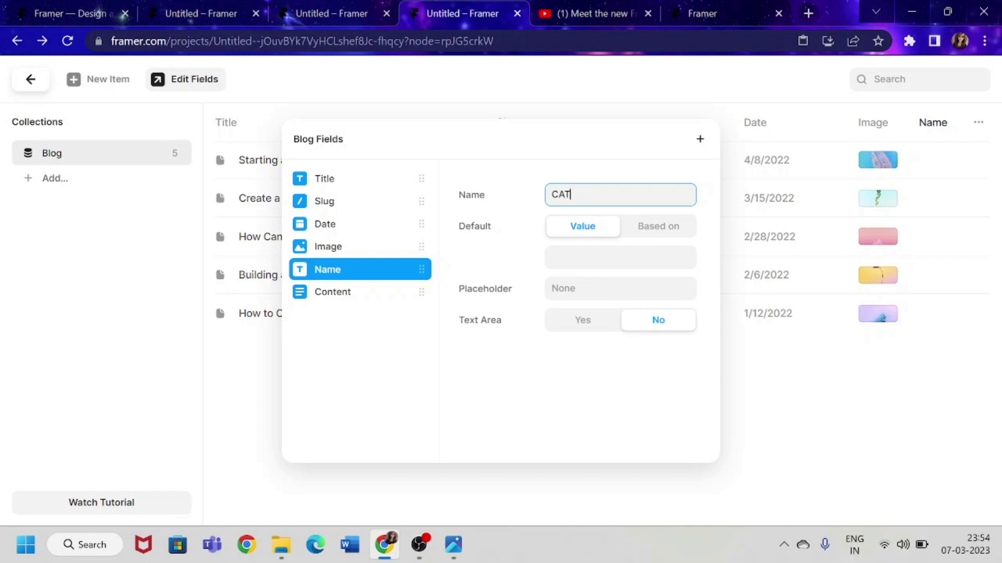
pyautogui.press('capslock')
pyautogui.write('C')
pyautogui.press('capslock')
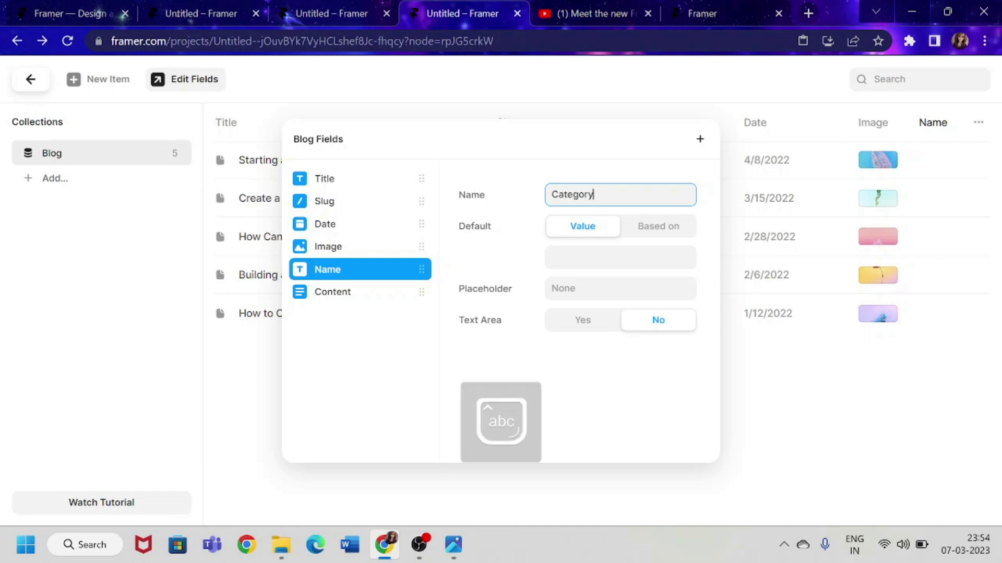
# Set the Category field's default value to Article and close the field settings
pyautogui.click(620, 257)
pyautogui.press('capslock')
pyautogui.write('Arti')
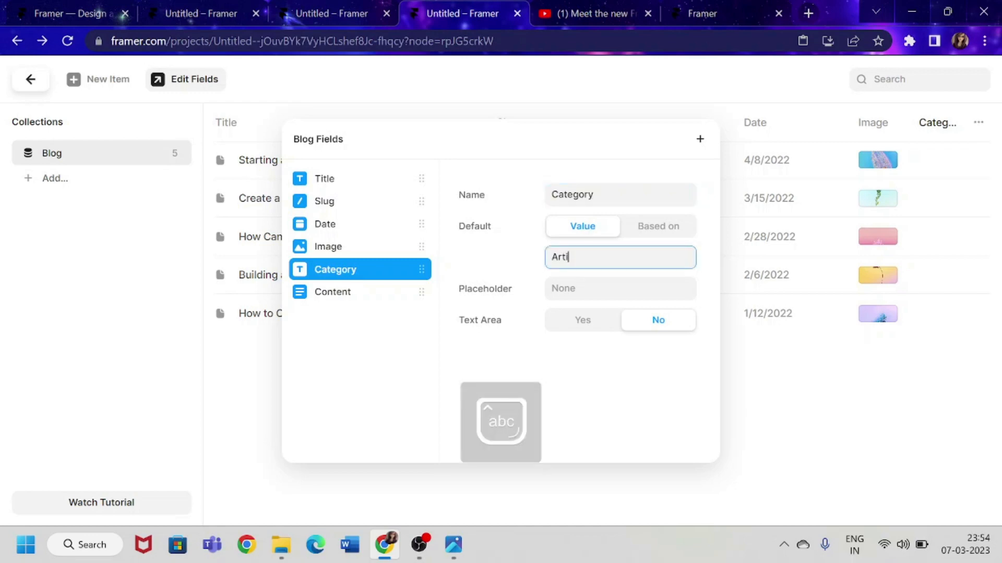
pyautogui.write('cle')
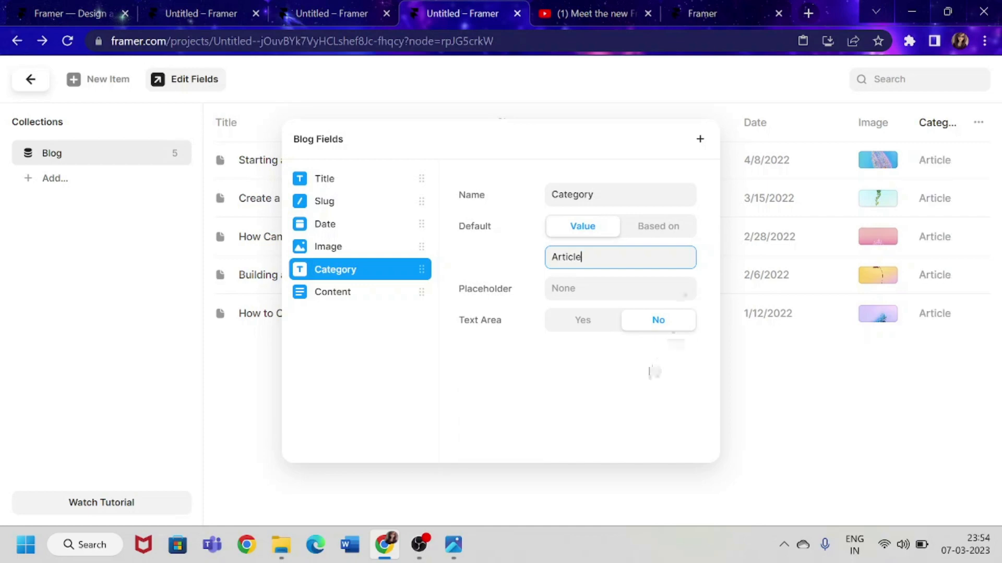
pyautogui.click(829, 374)
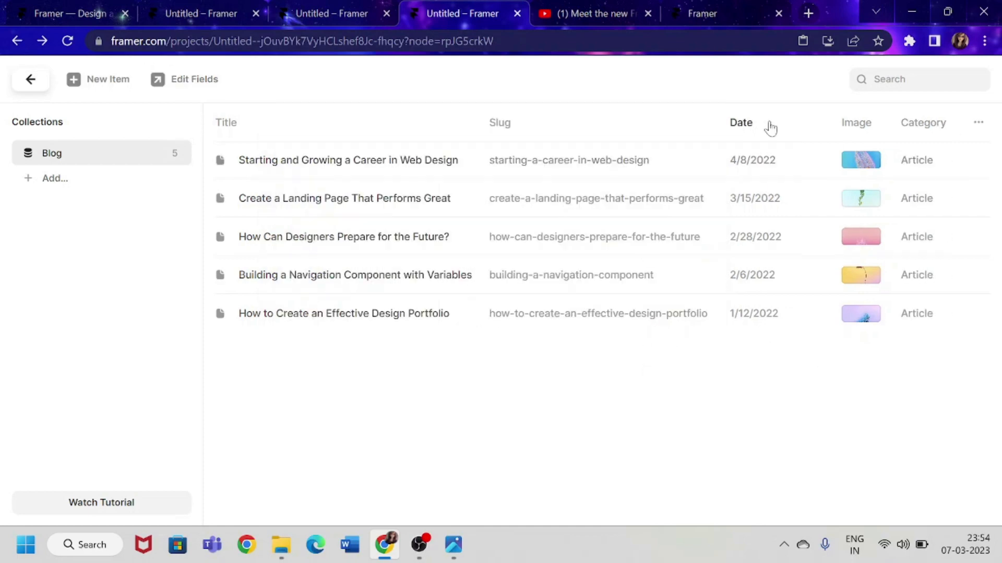
# Change the category of the blog item "Create a Landing Page That Performs Great" to post and close the item
pyautogui.click(913, 198)
pyautogui.scroll(-3, 600, 399)
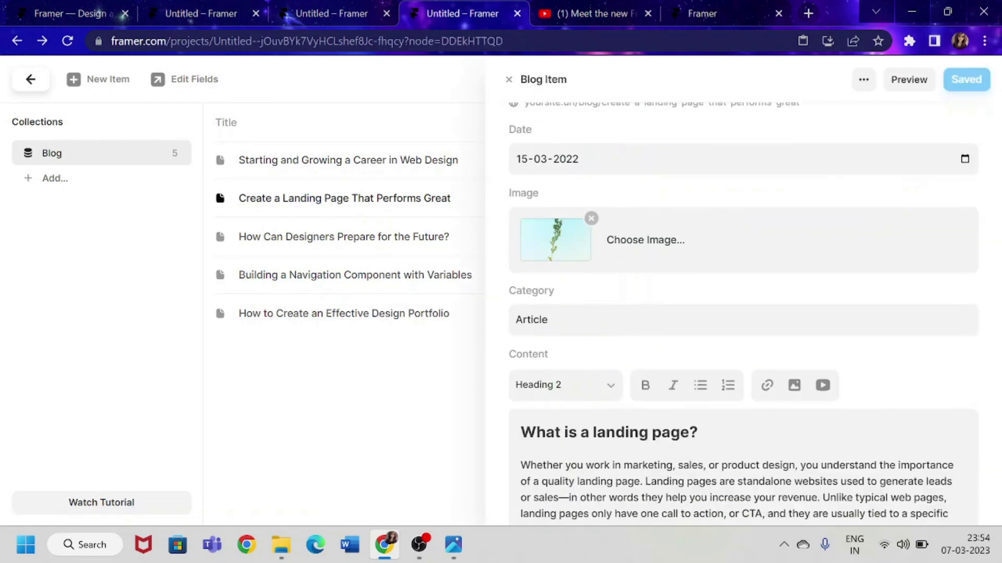
pyautogui.moveTo(549, 320); pyautogui.dragTo(471, 319)
pyautogui.press('BackSpace')
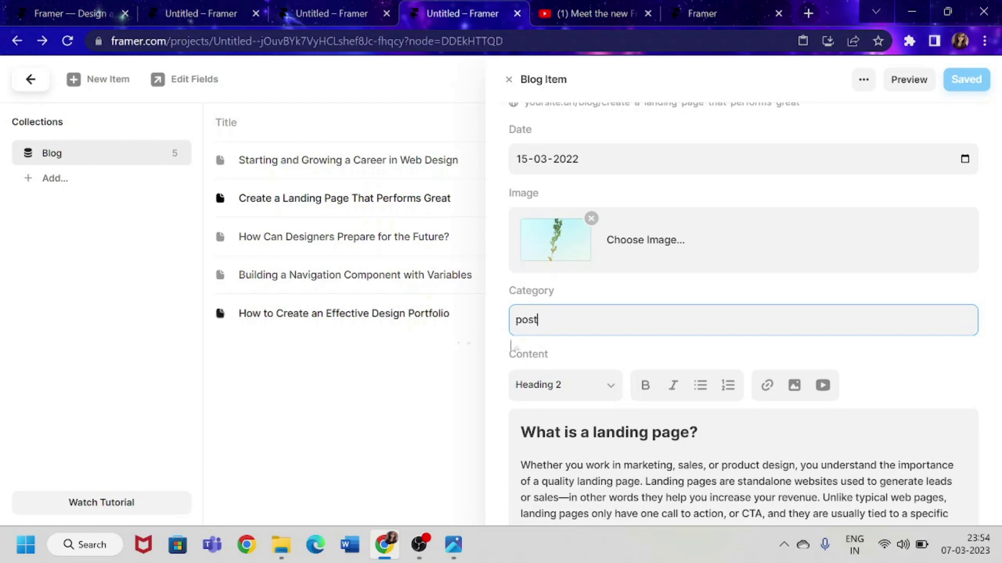
pyautogui.click(330, 389)
pyautogui.click(330, 389)
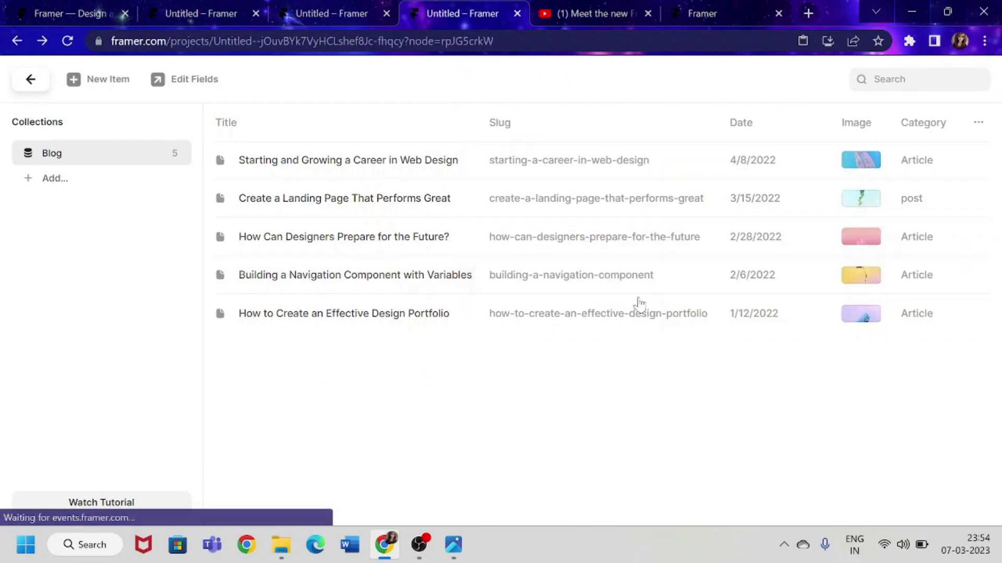
# Add a color field named Tint to the Blog collection's fields and close the field settings
pyautogui.click(235, 124)
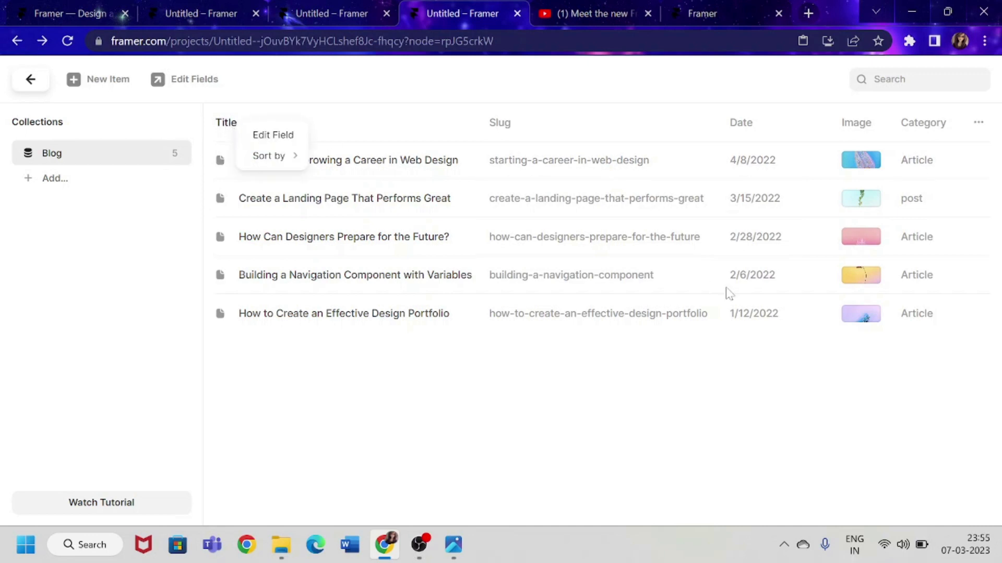
pyautogui.click(273, 134)
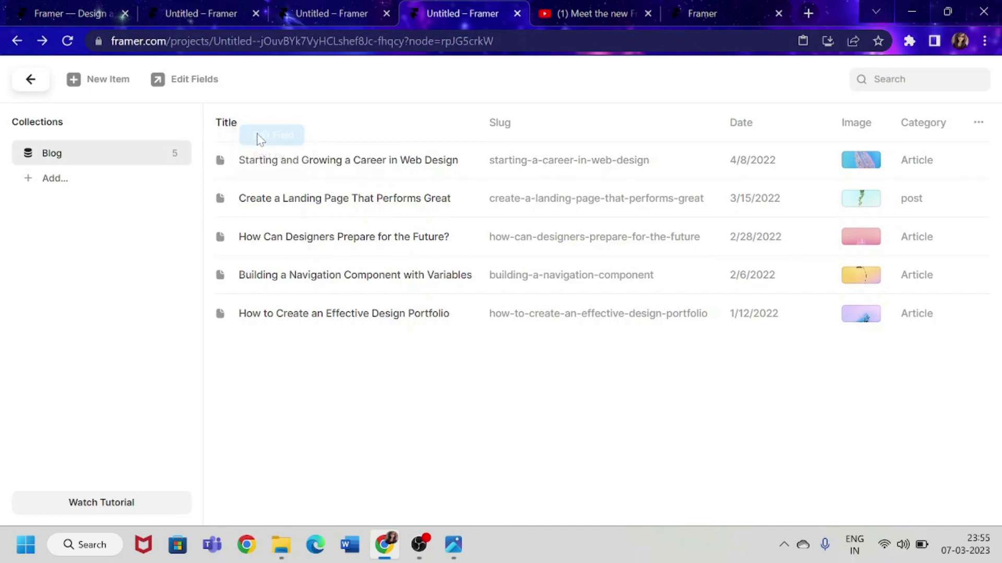
pyautogui.click(699, 140)
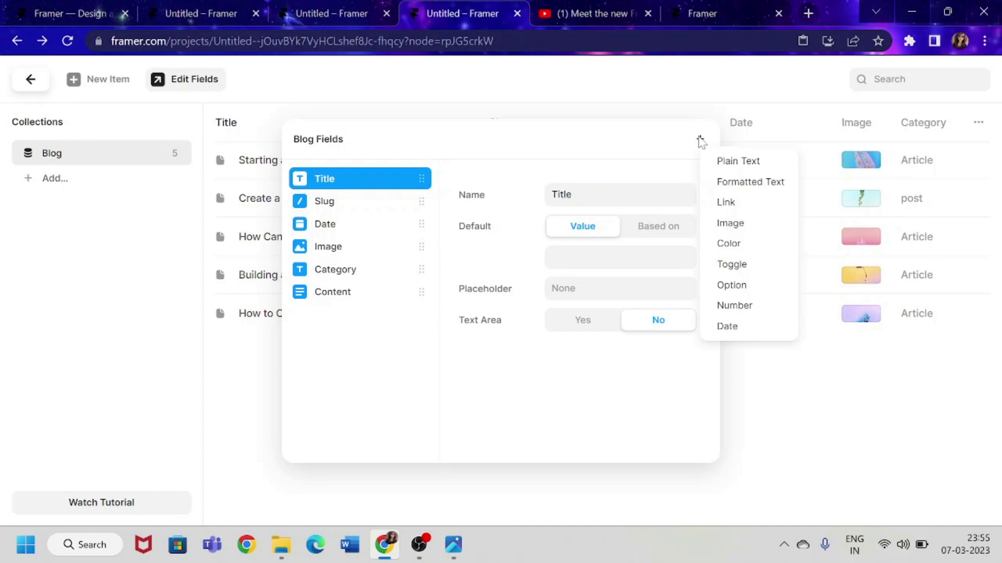
pyautogui.click(738, 243)
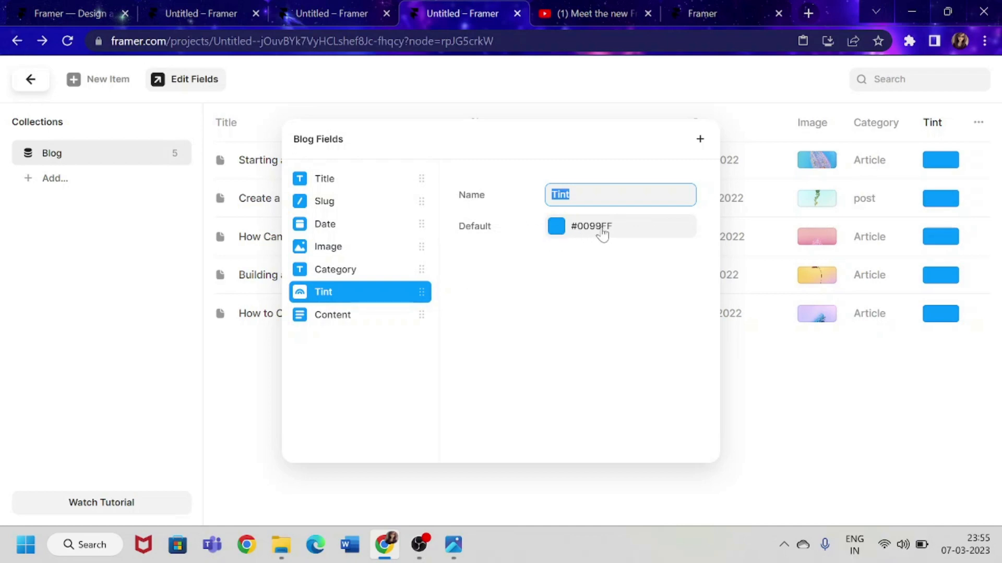
pyautogui.click(814, 372)
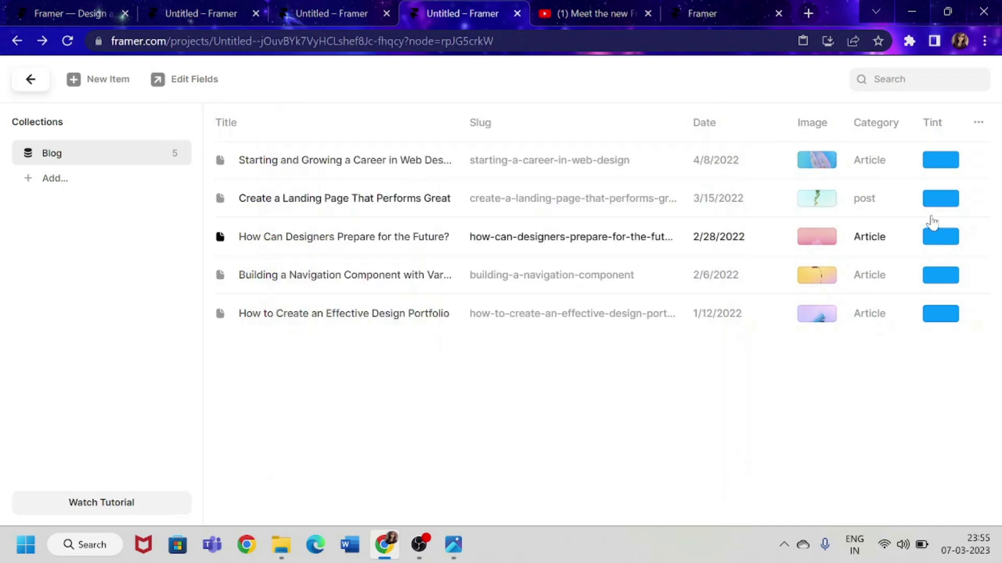
# Set the tint of the blog item "How Can Designers Prepare for the Future?" to green #66BB66 and close the item
pyautogui.click(934, 244)
pyautogui.scroll(-4, 641, 419)
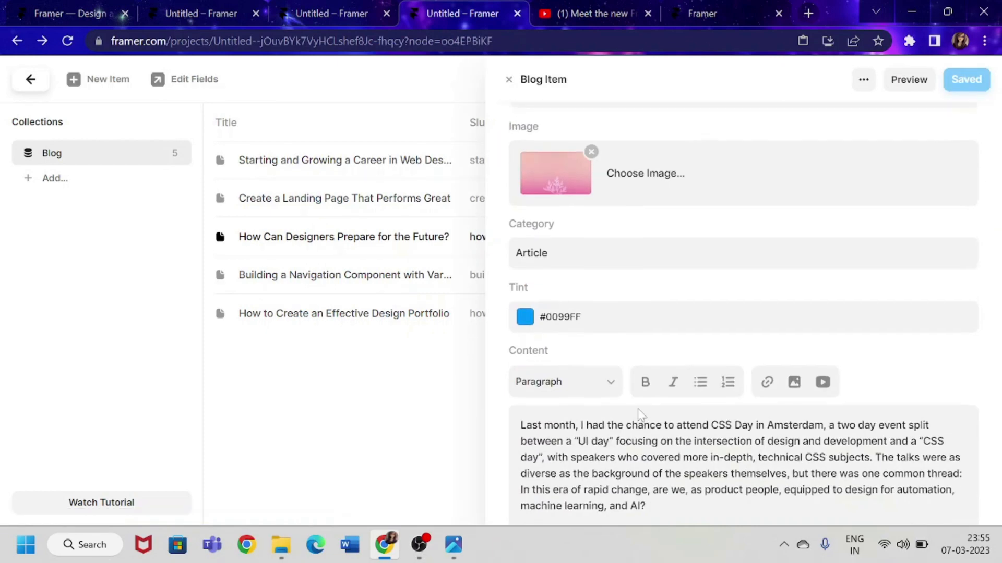
pyautogui.click(560, 334)
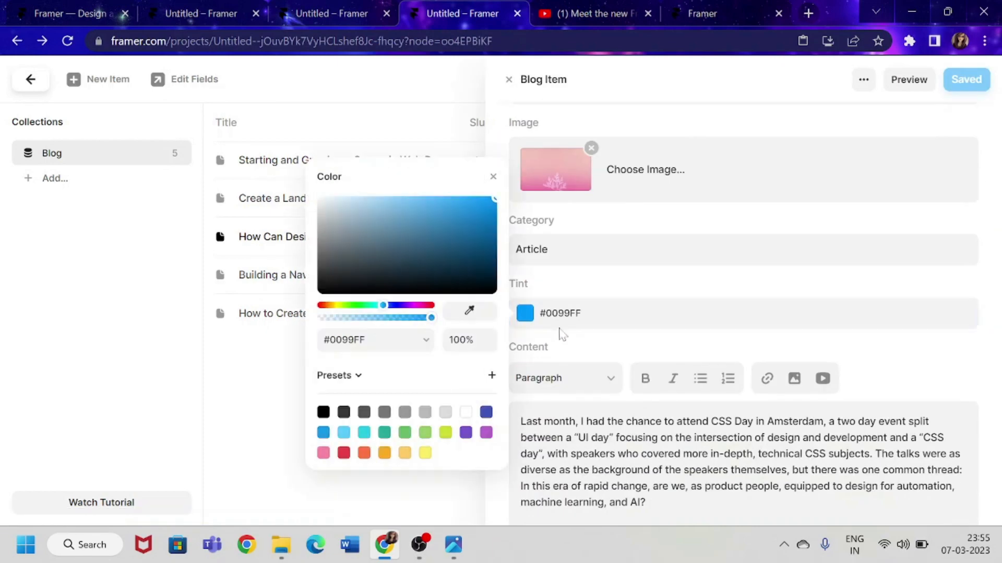
pyautogui.click(404, 433)
pyautogui.click(269, 330)
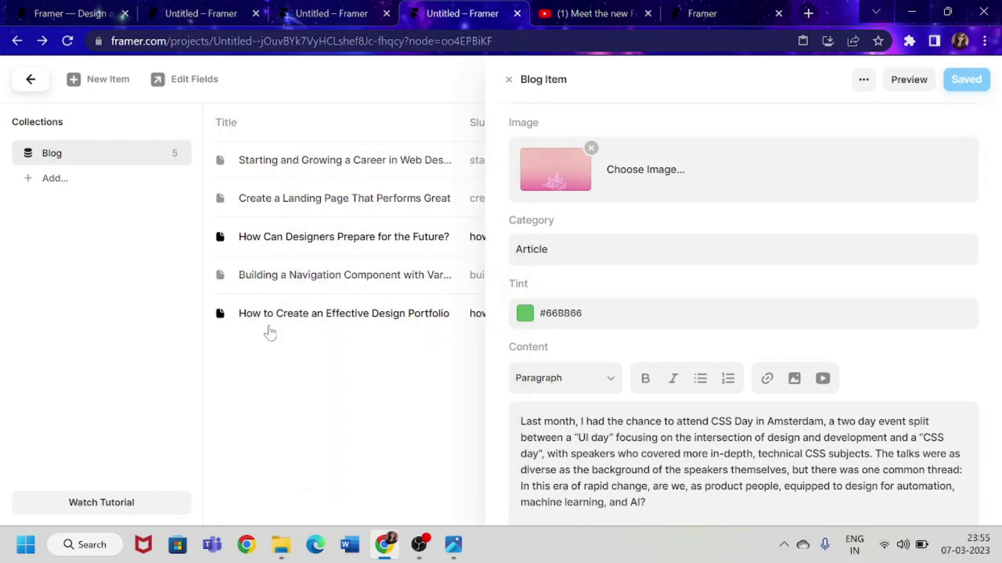
pyautogui.click(327, 490)
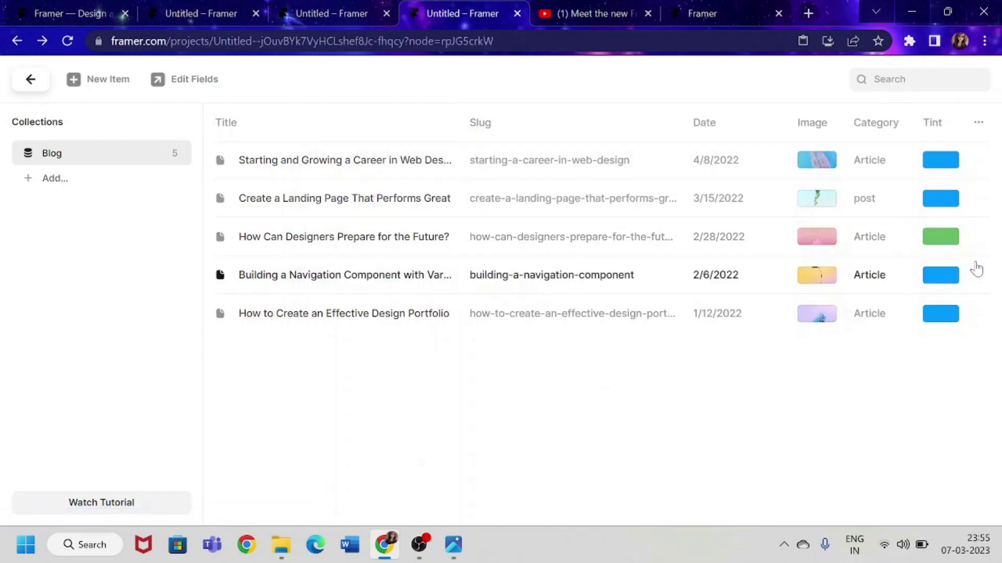
# Set the tint of the blog item "How to Create an Effective Design Portfolio" to orange #FF7744 and close the item
pyautogui.click(951, 320)
pyautogui.scroll(-3, 581, 438)
pyautogui.click(546, 409)
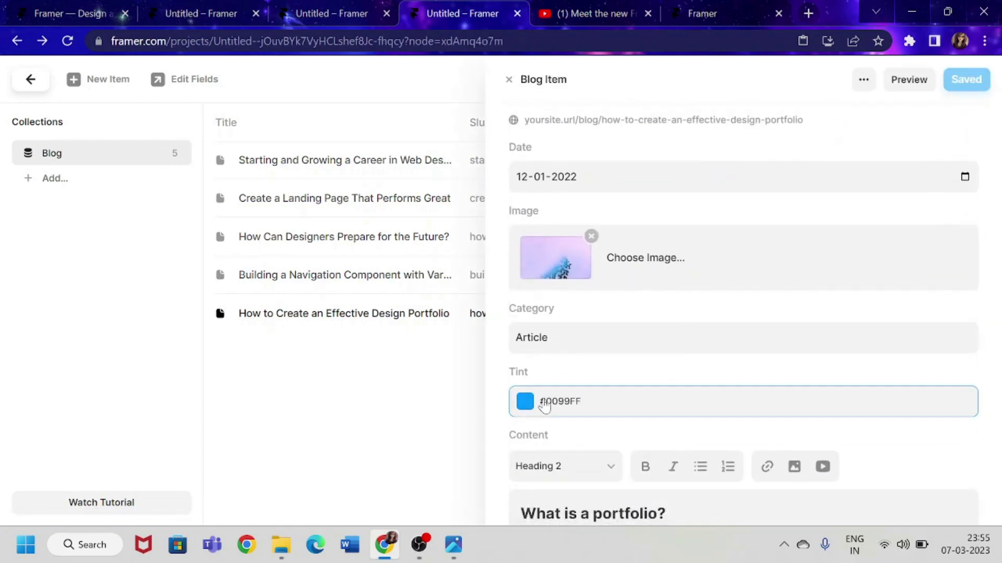
pyautogui.click(364, 496)
pyautogui.click(268, 440)
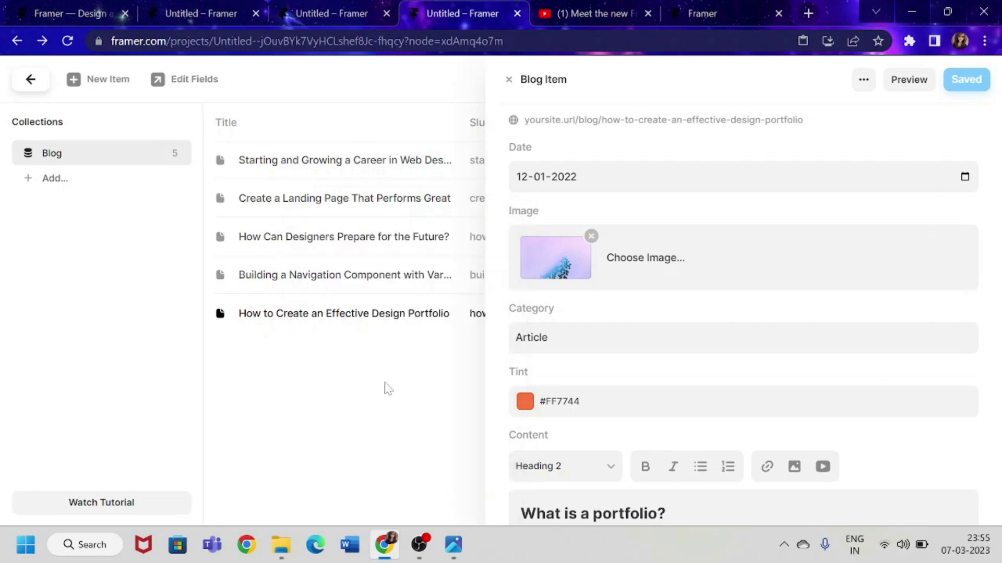
pyautogui.click(386, 388)
# Set the tint of the blog item "Create a Landing Page That Performs Great" to yellow #FFCC66 and return to the /blog page
pyautogui.click(389, 197)
pyautogui.scroll(-4, 644, 387)
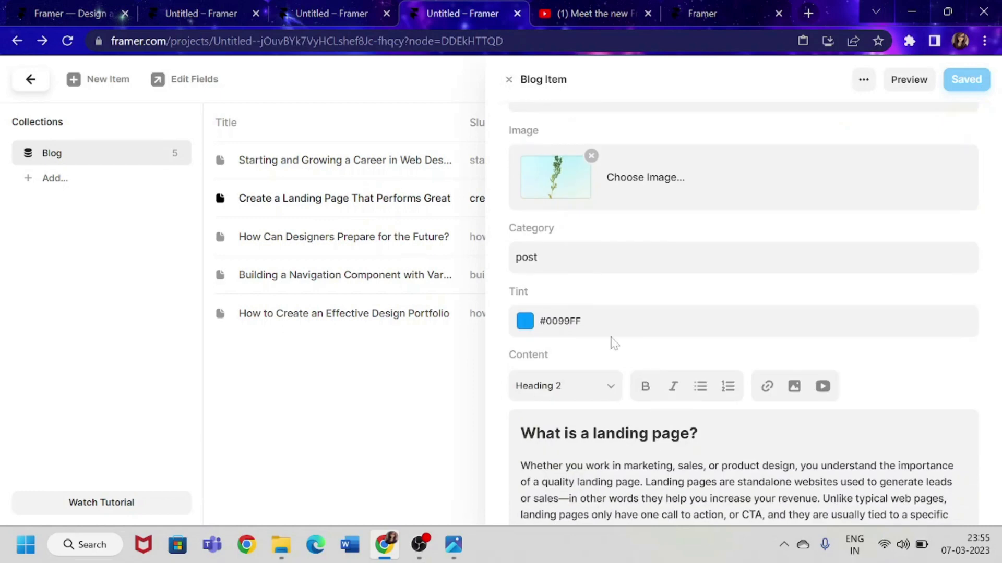
pyautogui.click(592, 324)
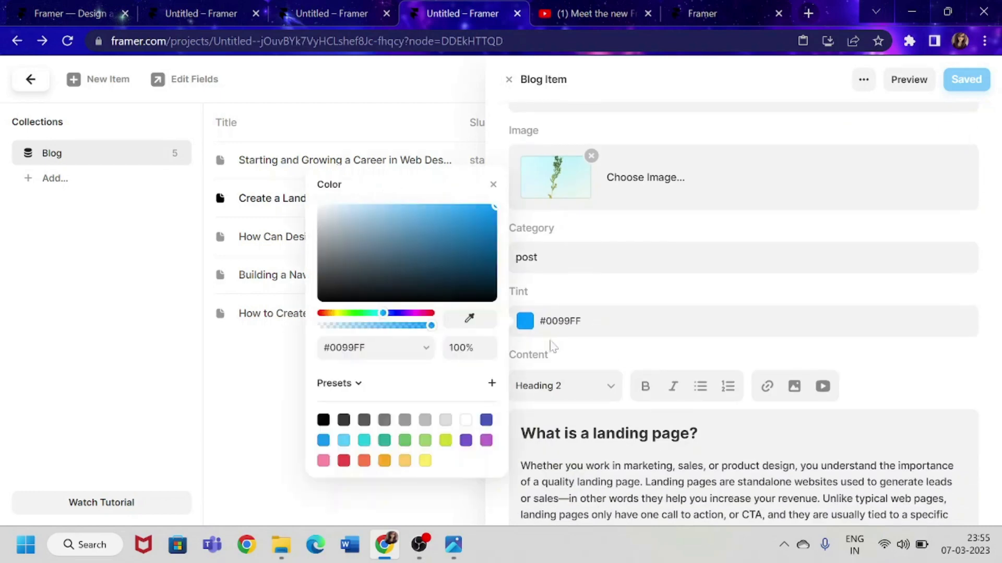
pyautogui.click(404, 461)
pyautogui.click(278, 430)
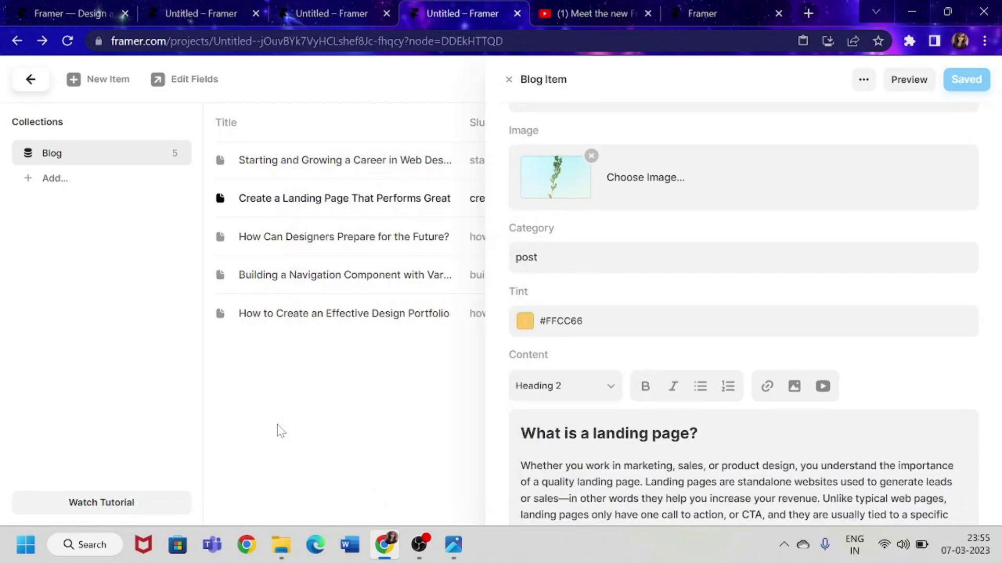
pyautogui.click(28, 89)
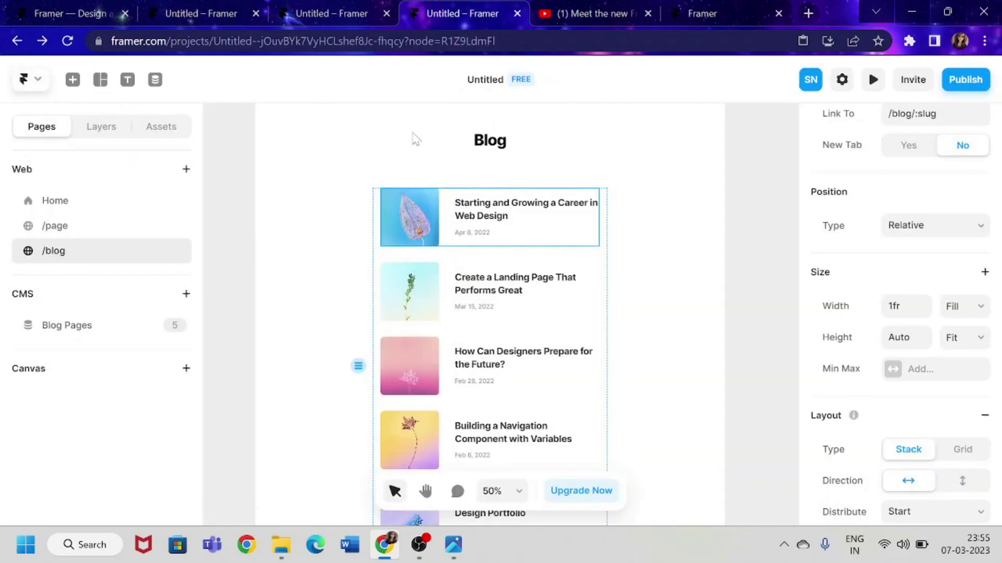
# Duplicate the date text in the first blog list entry and move the copy above the title
pyautogui.click(480, 235)
pyautogui.press('Delete')
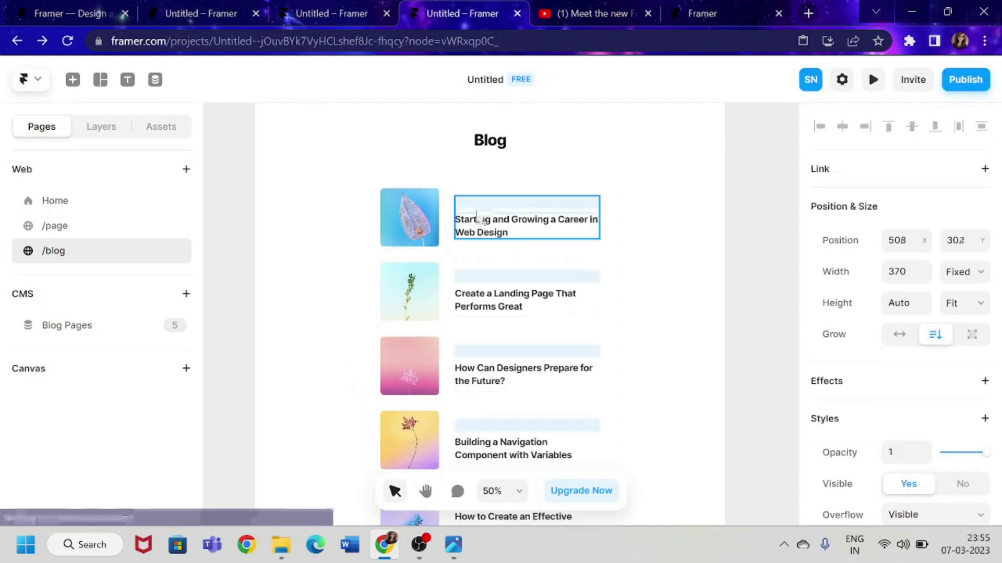
pyautogui.hotkey('ctrl', 'z')
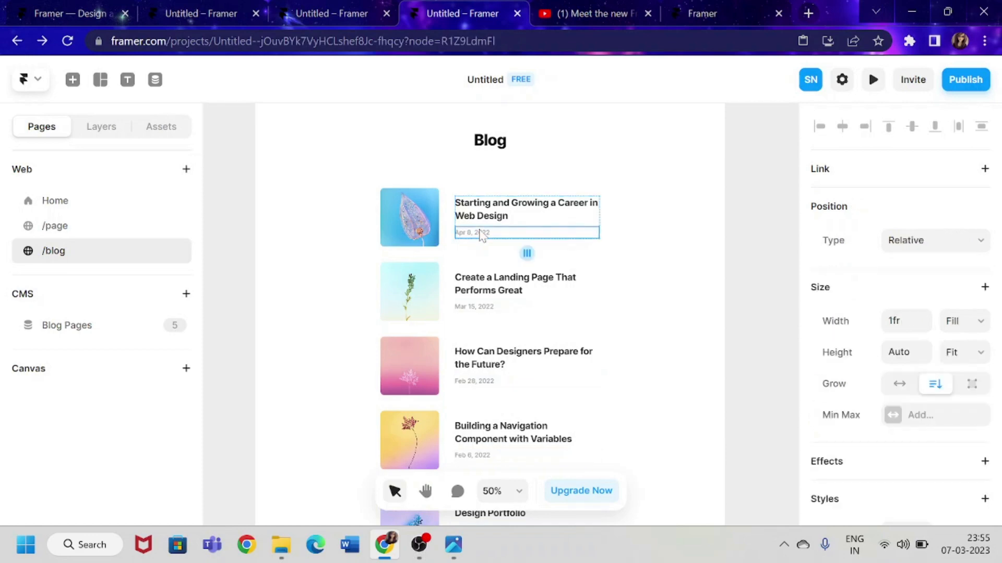
pyautogui.hotkey('ctrl', 'd')
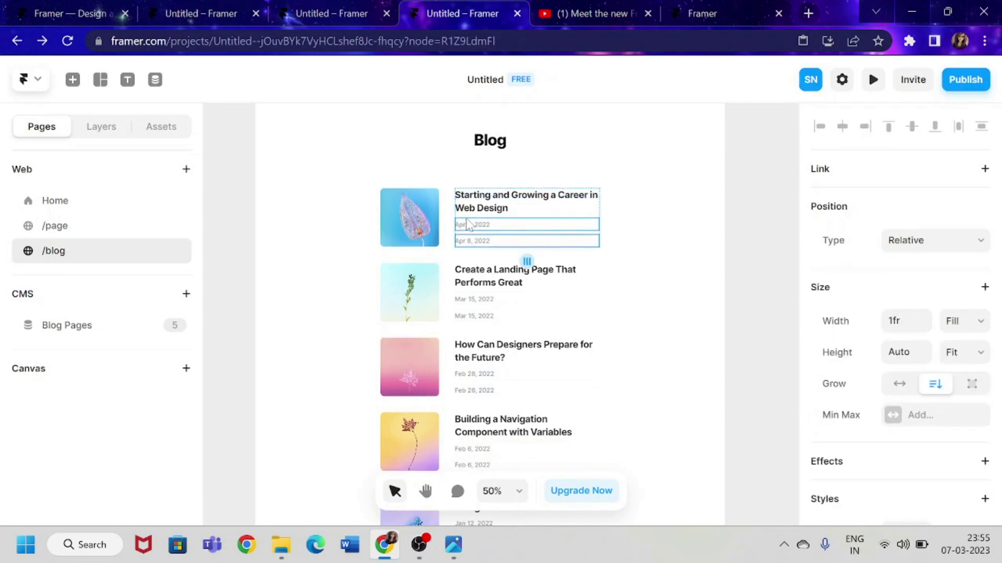
pyautogui.click(468, 225)
pyautogui.moveTo(468, 225); pyautogui.dragTo(471, 202)
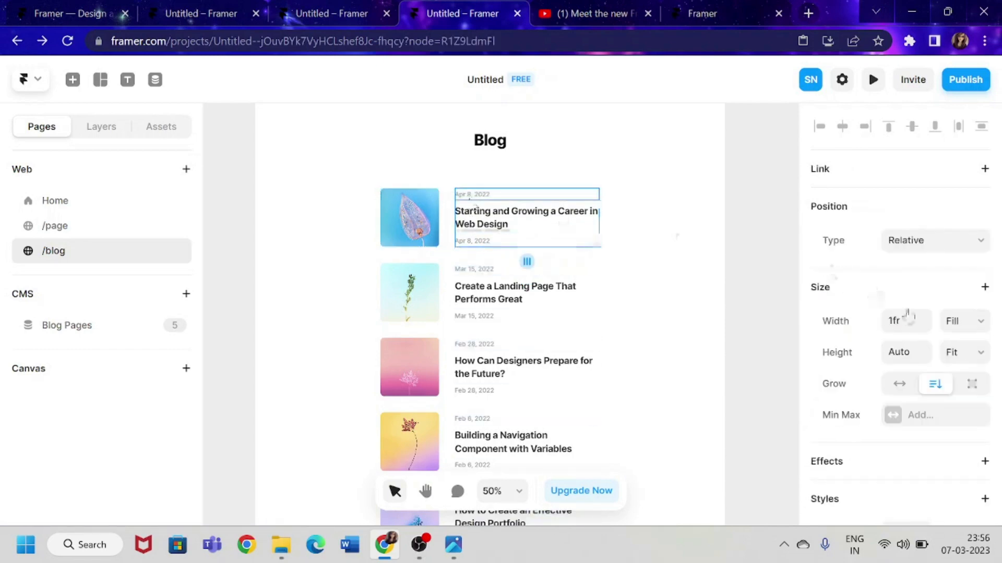
# Bind the content of the text above the first entry's title to the Category variable
pyautogui.scroll(-5, 946, 336)
pyautogui.scroll(-2, 949, 339)
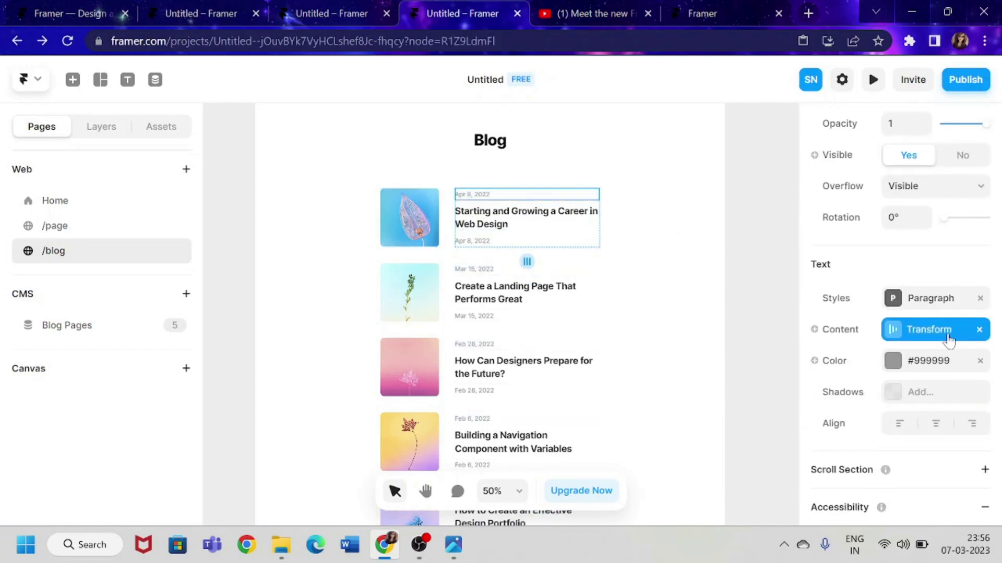
pyautogui.click(829, 331)
pyautogui.moveTo(850, 356)
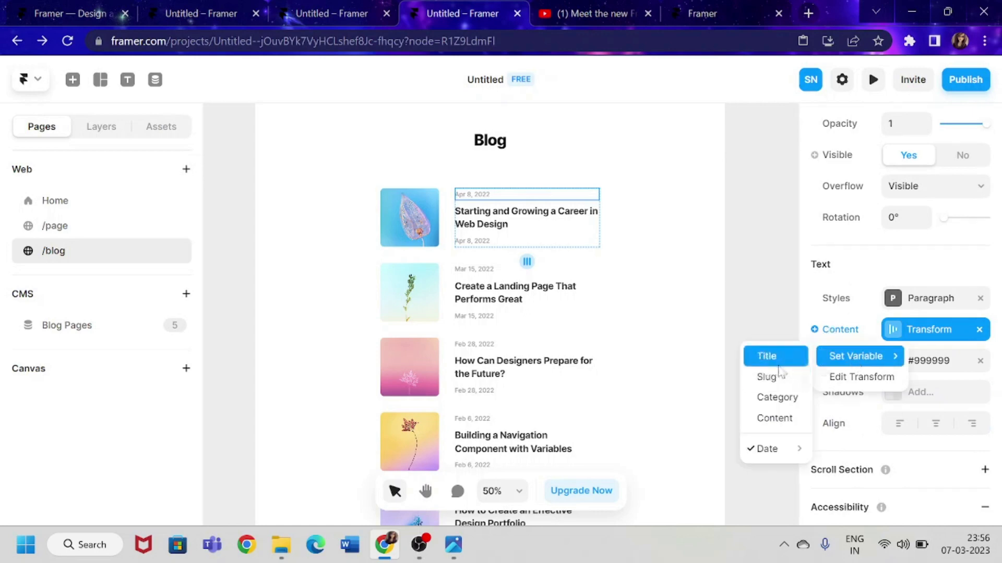
pyautogui.click(778, 399)
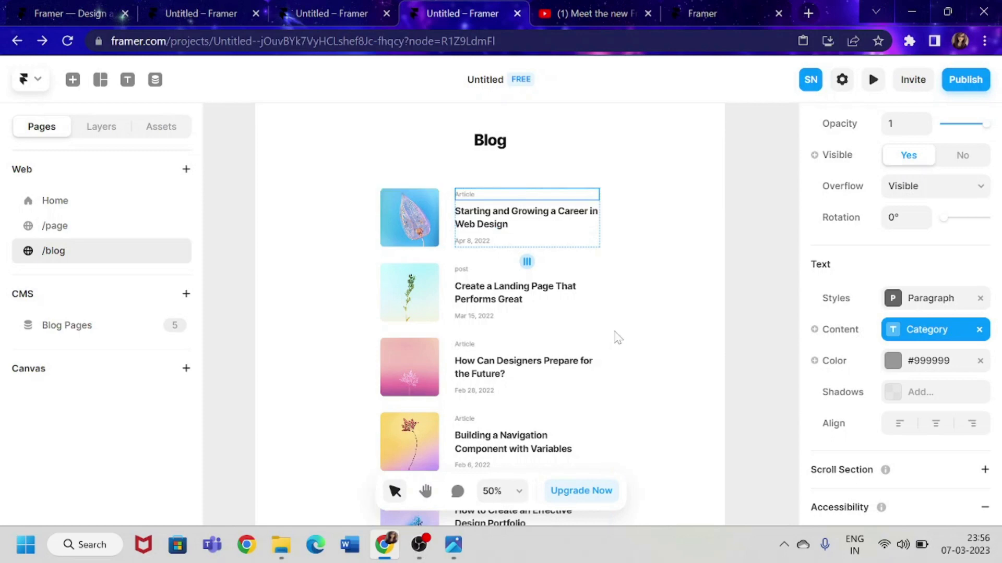
# Bind the category text's color to the Tint variable and check the result throughout the blog list
pyautogui.scroll(-4, 615, 336)
pyautogui.scroll(3, 616, 337)
pyautogui.scroll(1, 616, 336)
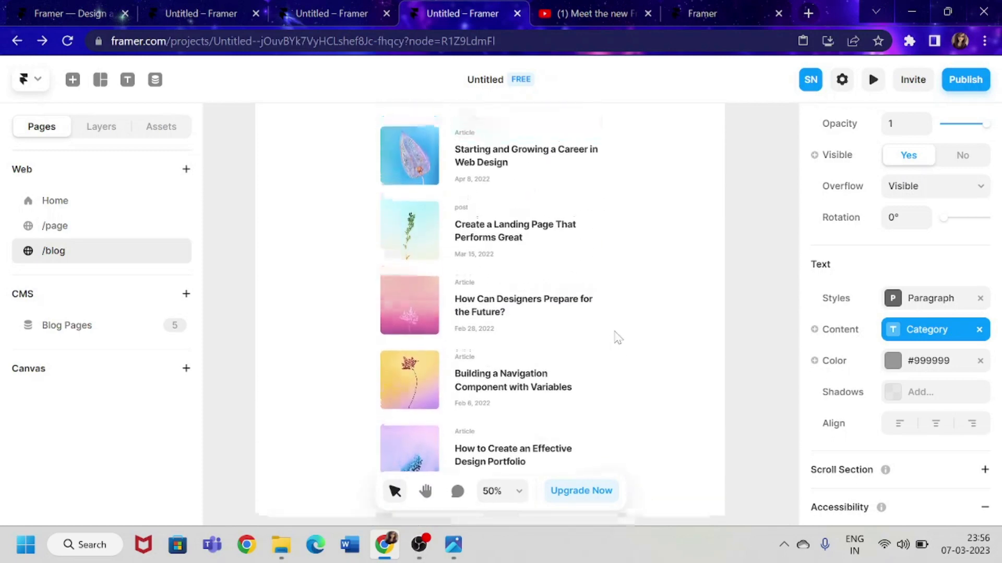
pyautogui.click(832, 366)
pyautogui.moveTo(843, 387)
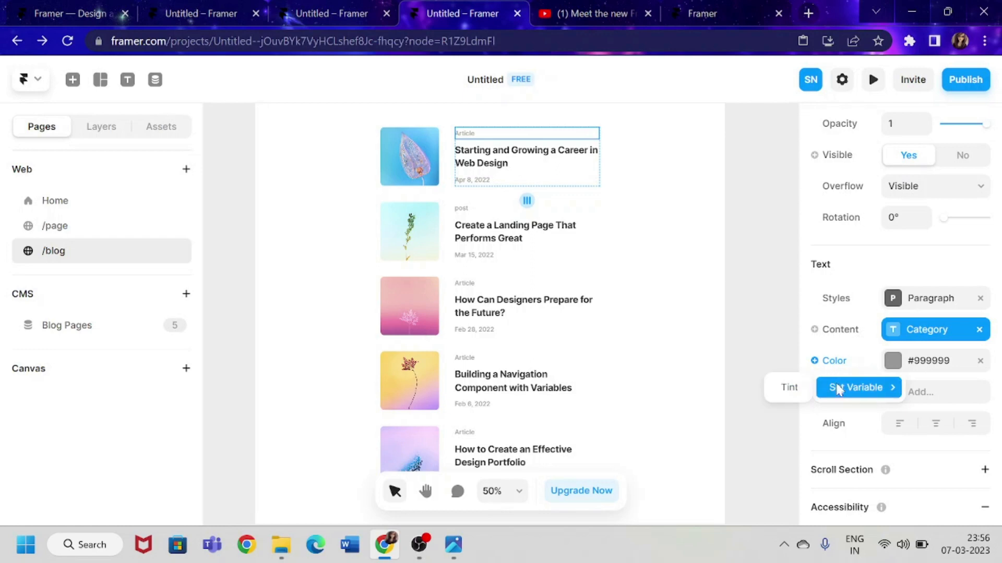
pyautogui.click(791, 389)
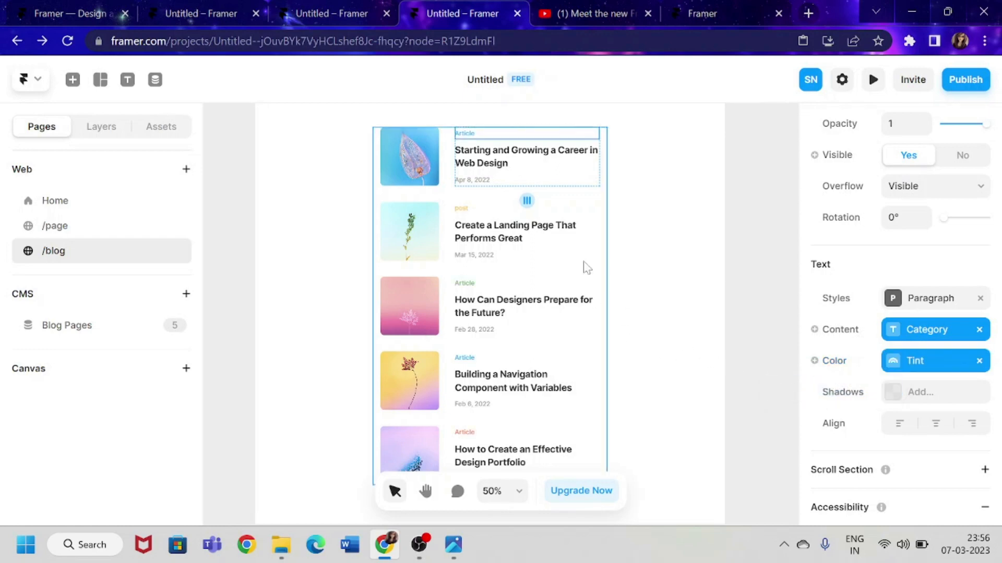
pyautogui.scroll(-3, 494, 279)
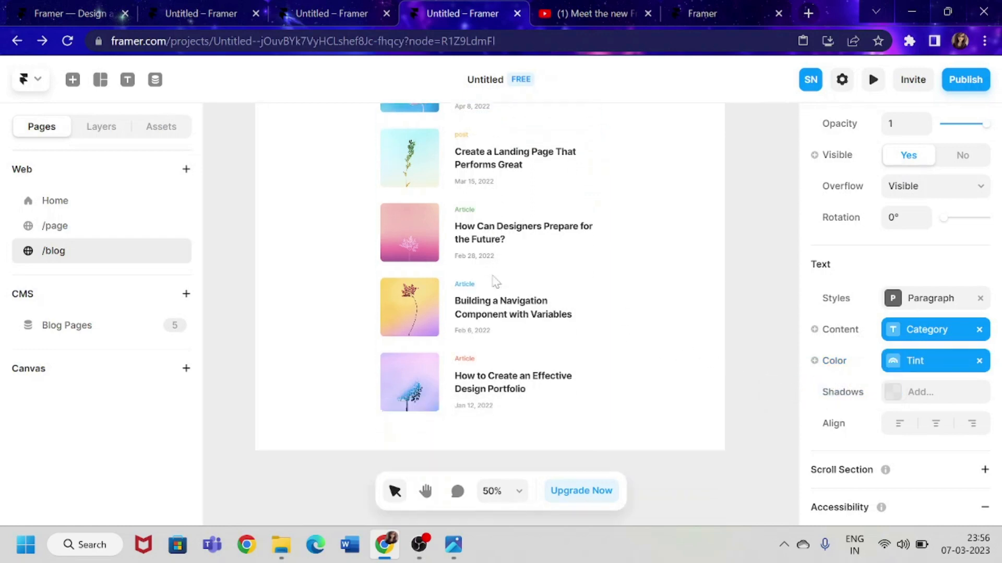
pyautogui.scroll(4, 495, 281)
pyautogui.scroll(2, 495, 282)
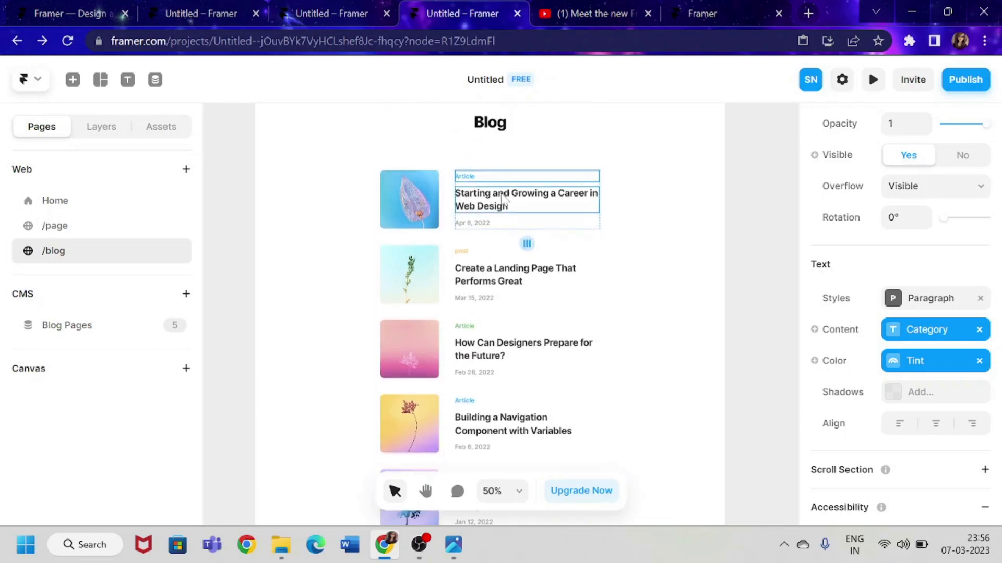
# Examine the Blog Pages detail template with the web design career, designers' future, navigation component and design portfolio items
pyautogui.click(73, 327)
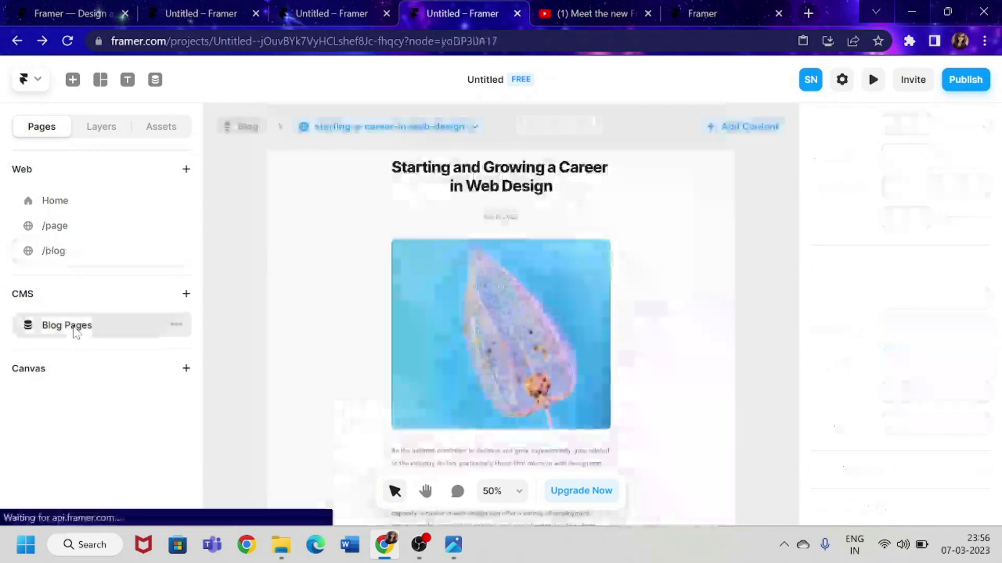
pyautogui.scroll(-10, 480, 337)
pyautogui.scroll(-3, 480, 336)
pyautogui.scroll(2, 479, 336)
pyautogui.click(423, 127)
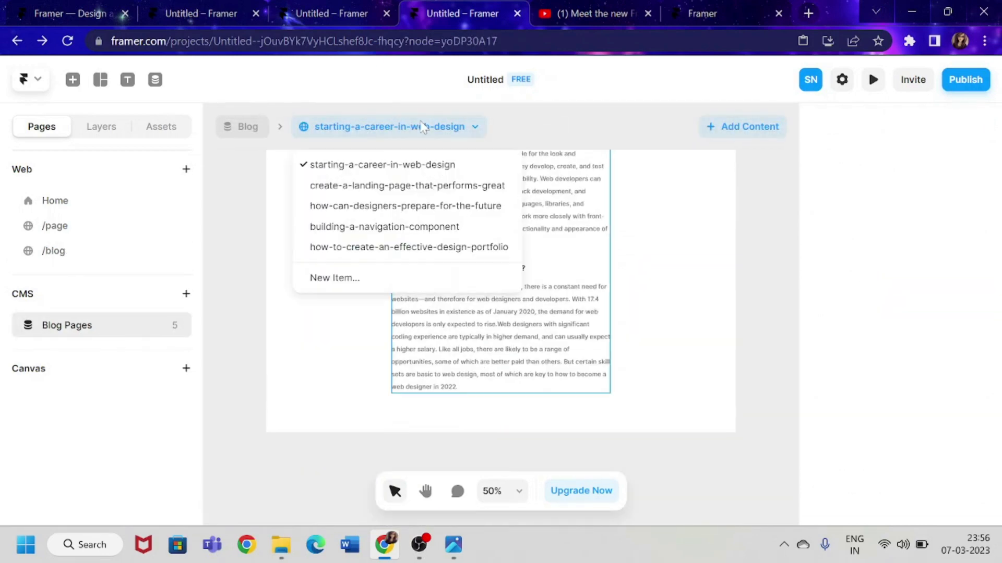
pyautogui.click(356, 207)
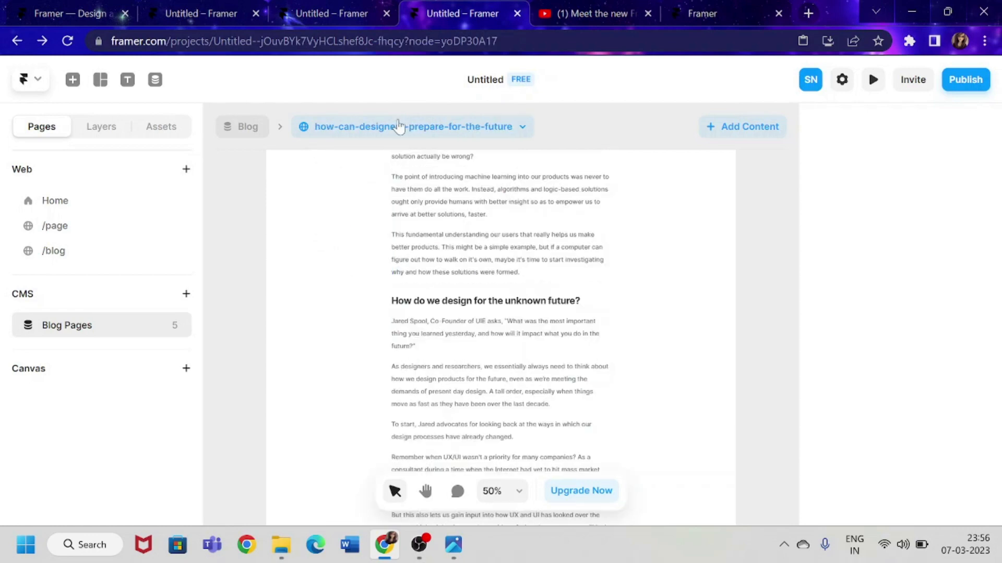
pyautogui.click(397, 126)
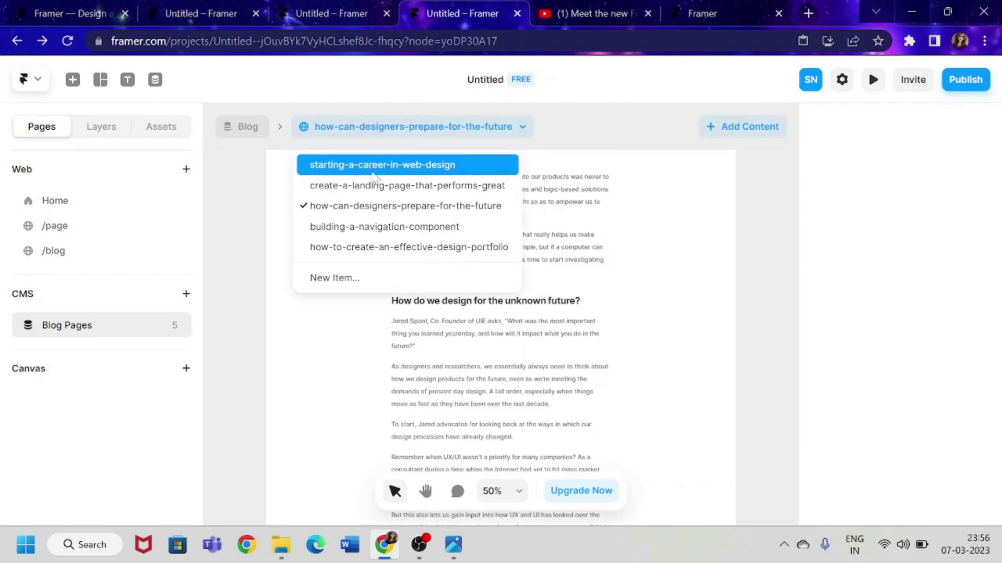
pyautogui.click(377, 228)
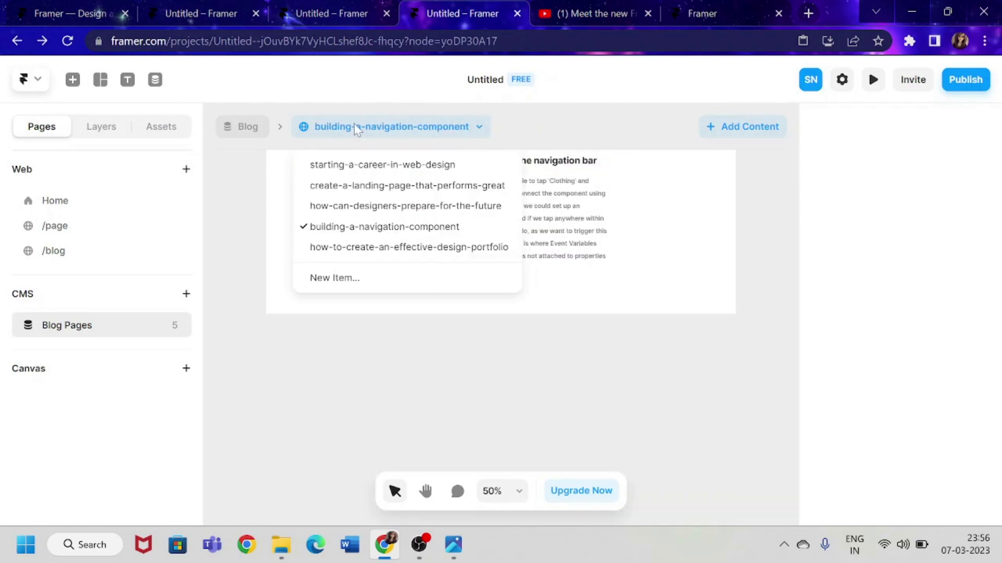
pyautogui.click(359, 244)
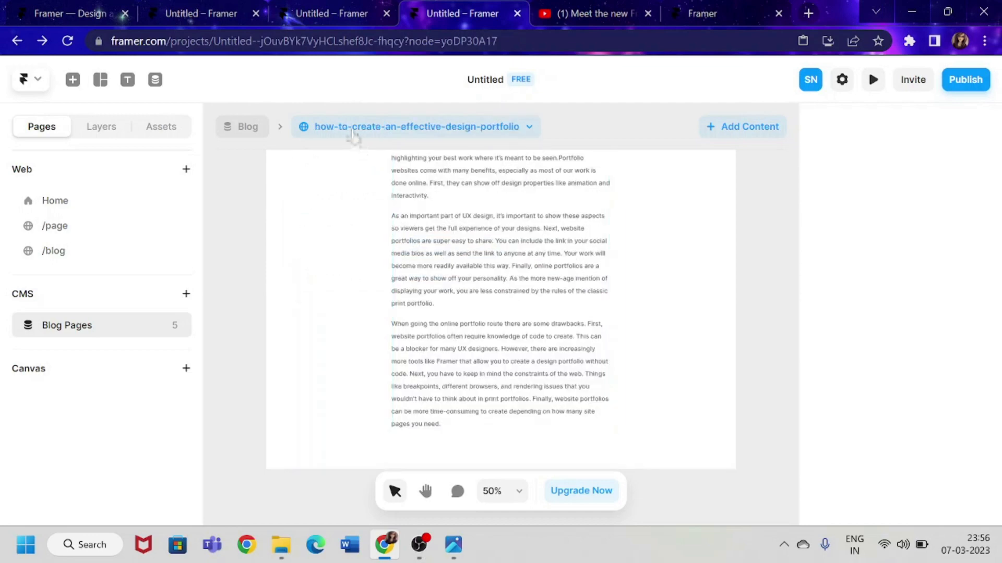
# Start a new Blog collection item titled hjkl and set its date to 01-02-2023
pyautogui.click(351, 130)
pyautogui.click(348, 278)
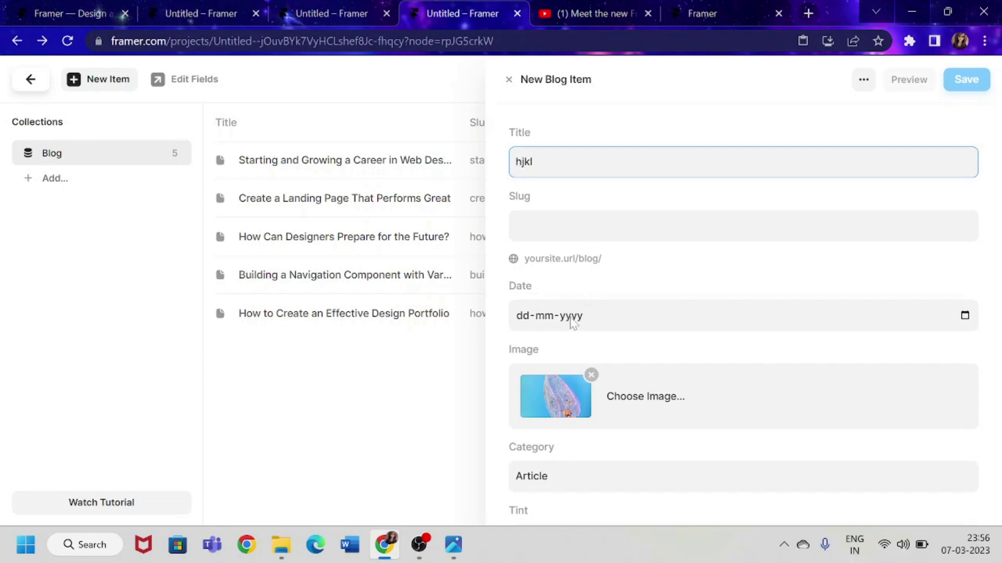
pyautogui.click(526, 319)
pyautogui.write('07-0')
pyautogui.write('2-00')
pyautogui.write('2023')
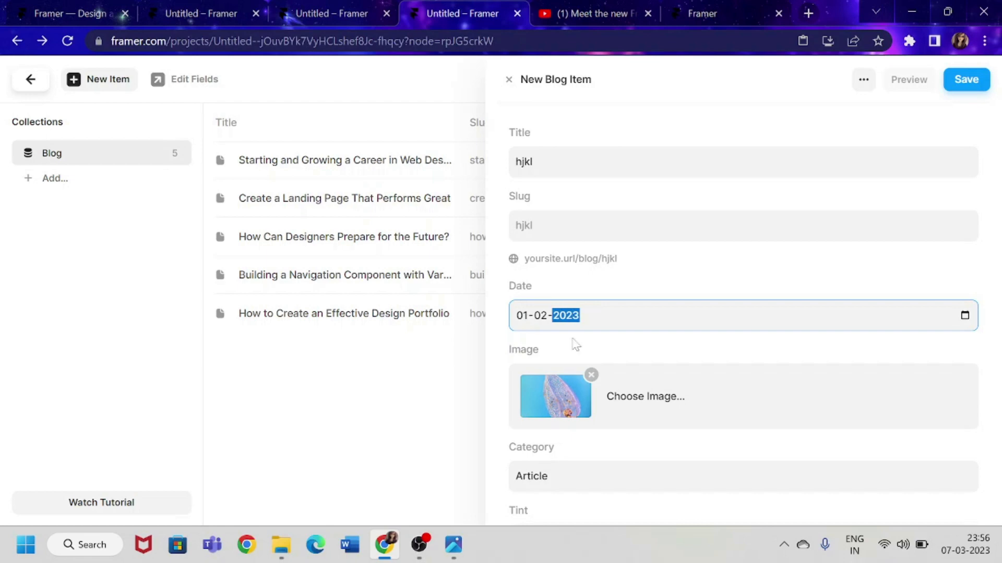
# Write "this is a page" as the new item's content, save the item and return to the /blog page
pyautogui.scroll(-7, 575, 344)
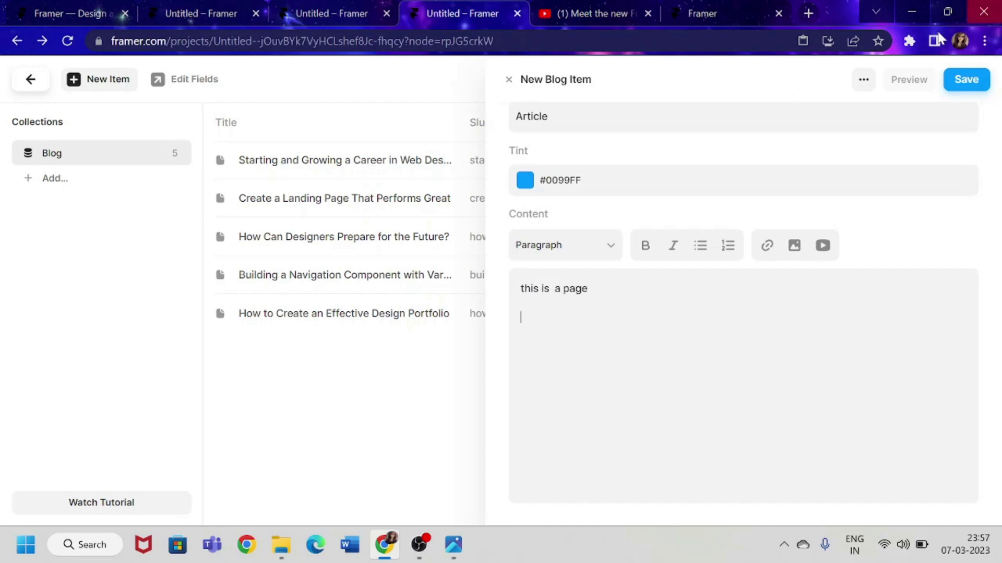
pyautogui.click(966, 83)
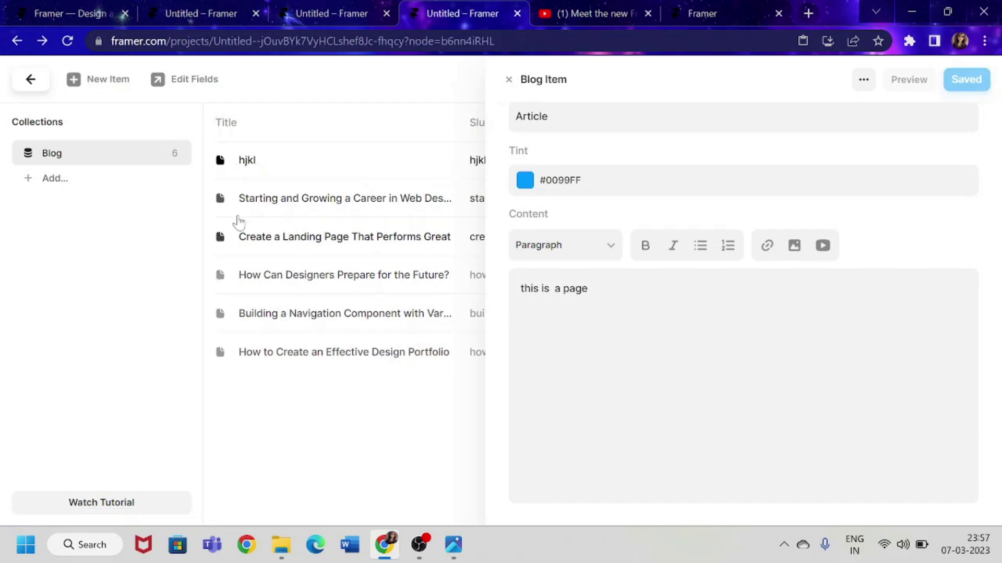
pyautogui.click(39, 84)
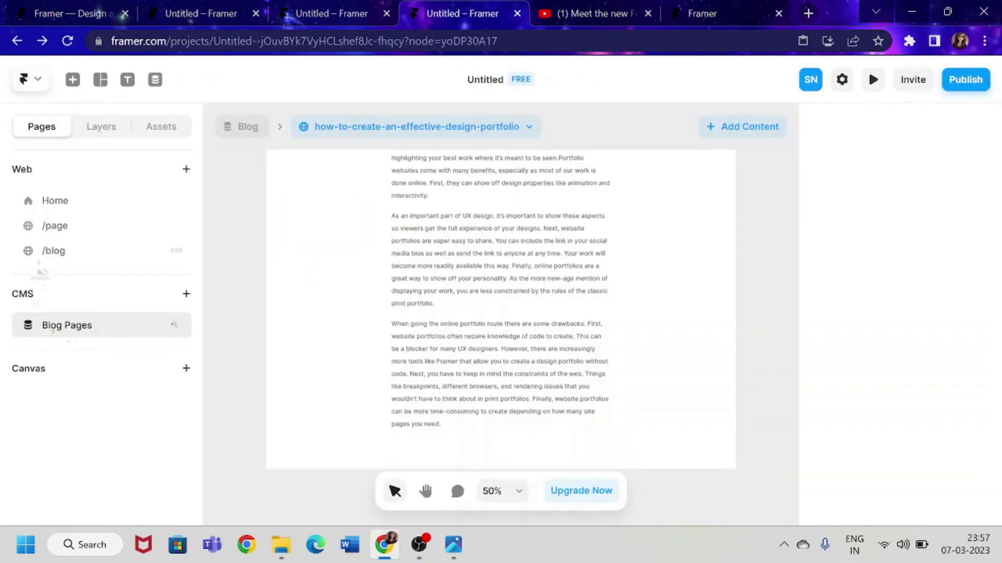
pyautogui.click(40, 252)
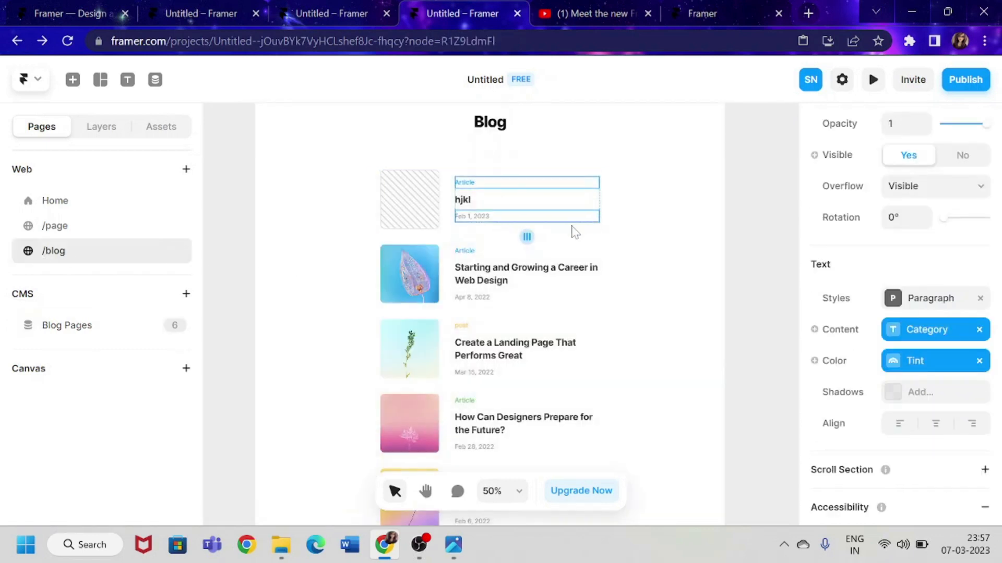
# Replace the hjkl entry's image with the Unsplash photo of a mountain range with trees and check it in the blog list
pyautogui.click(429, 208)
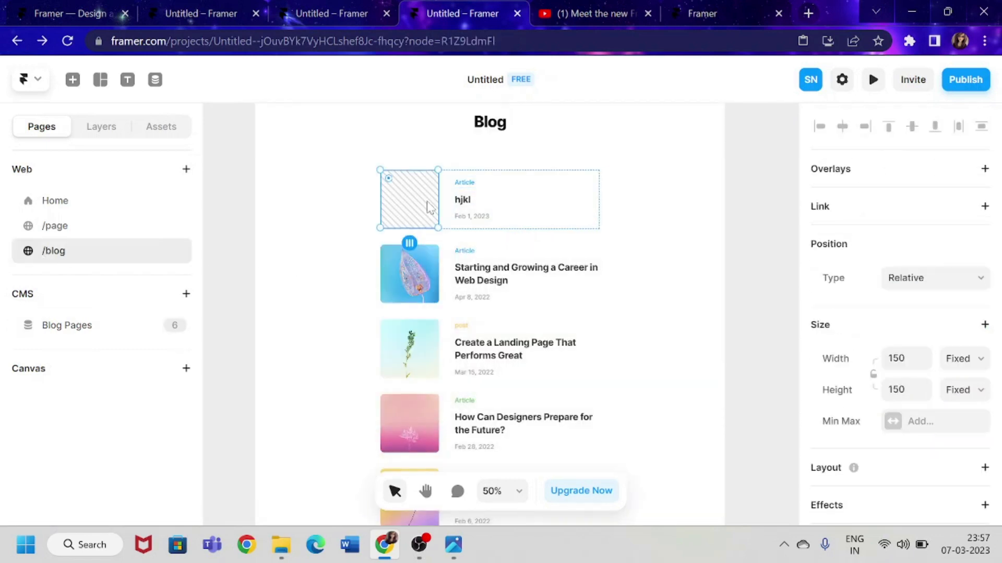
pyautogui.rightClick(429, 207)
pyautogui.click(420, 203)
pyautogui.doubleClick(420, 205)
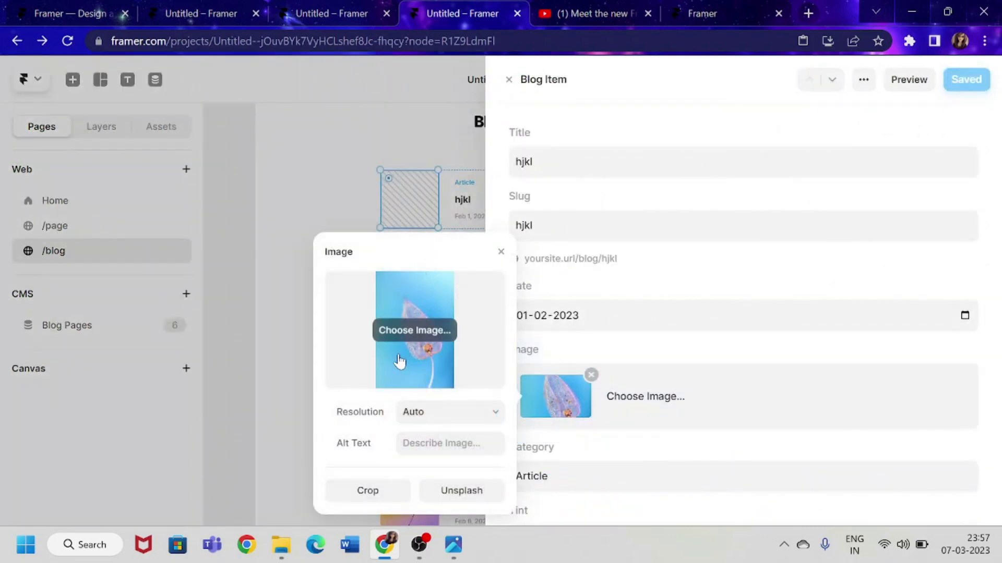
pyautogui.click(461, 492)
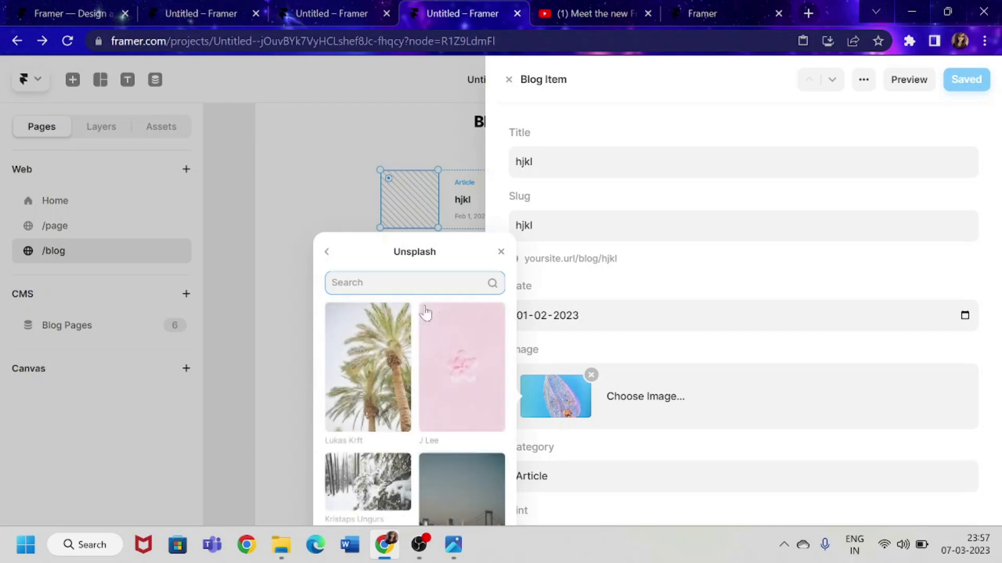
pyautogui.scroll(-4, 443, 414)
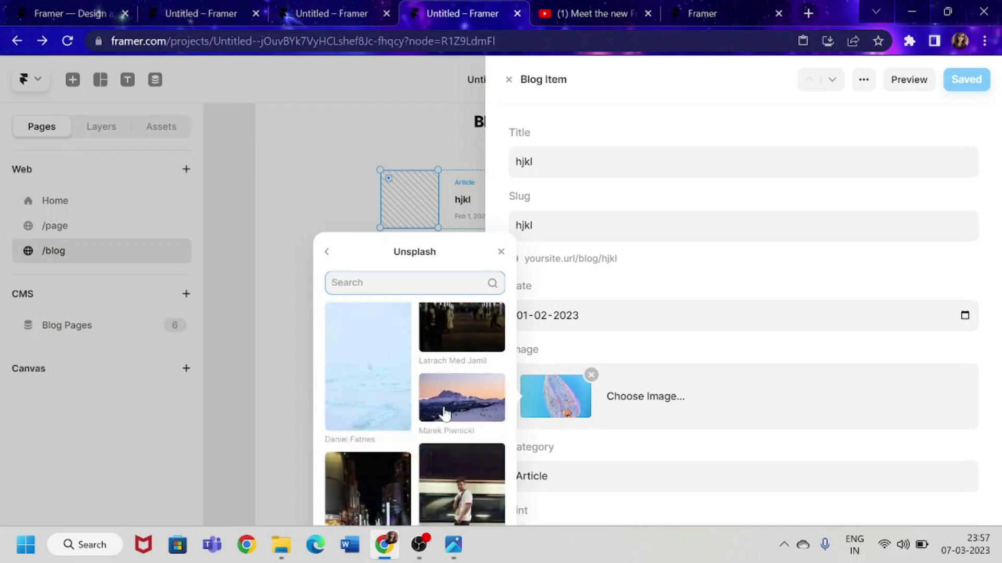
pyautogui.scroll(-6, 444, 413)
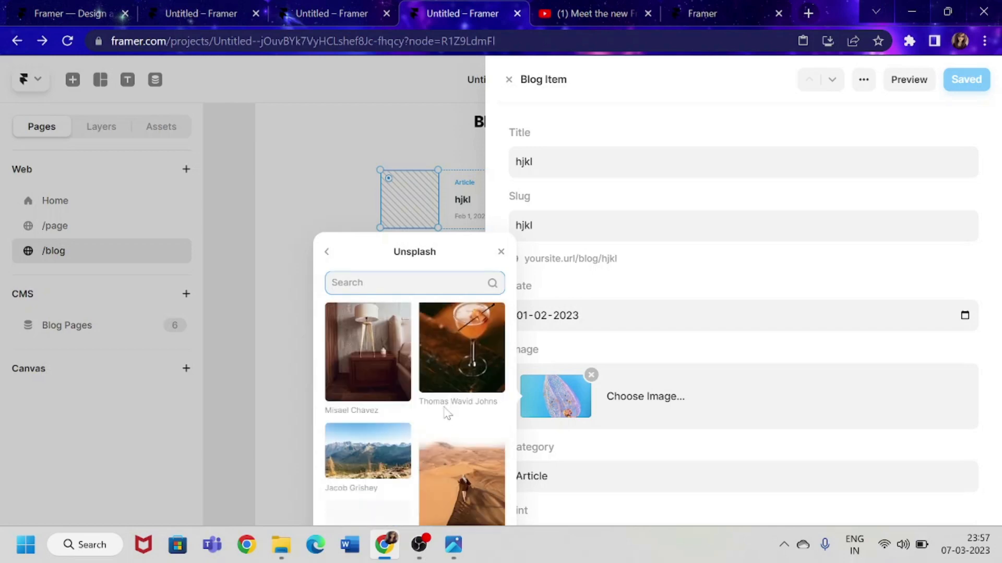
pyautogui.click(349, 400)
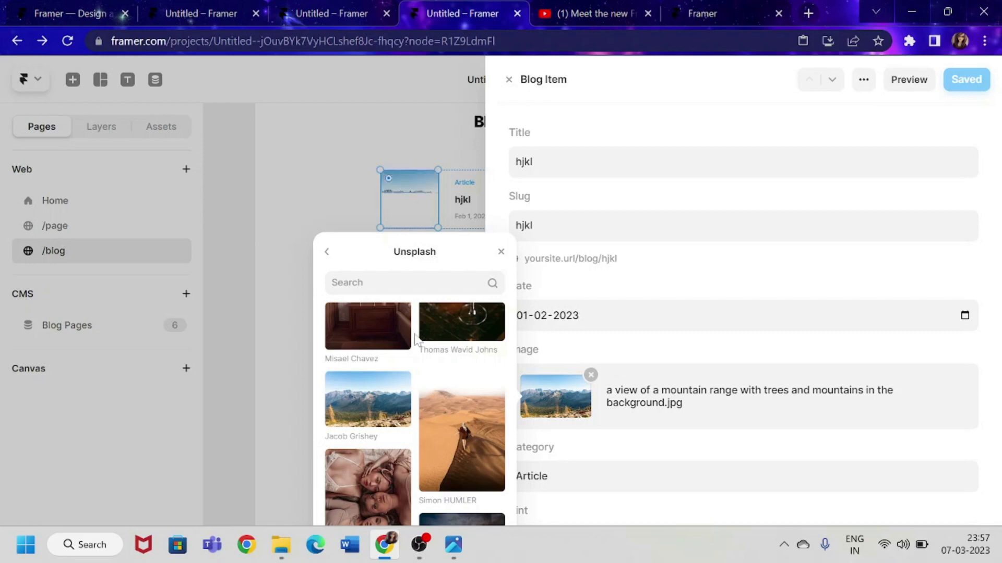
pyautogui.click(501, 252)
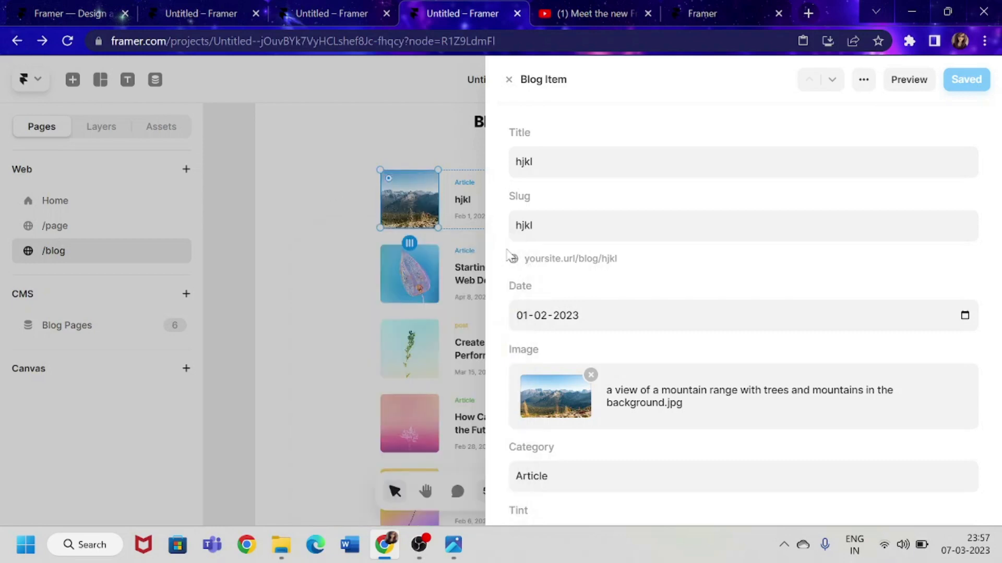
pyautogui.click(320, 132)
pyautogui.scroll(-2, 666, 332)
pyautogui.scroll(1, 666, 333)
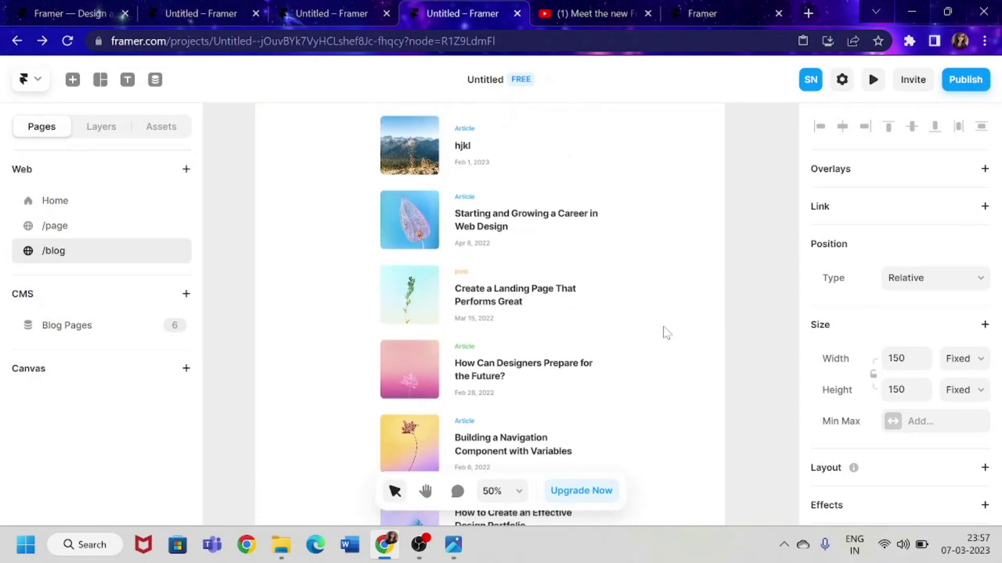